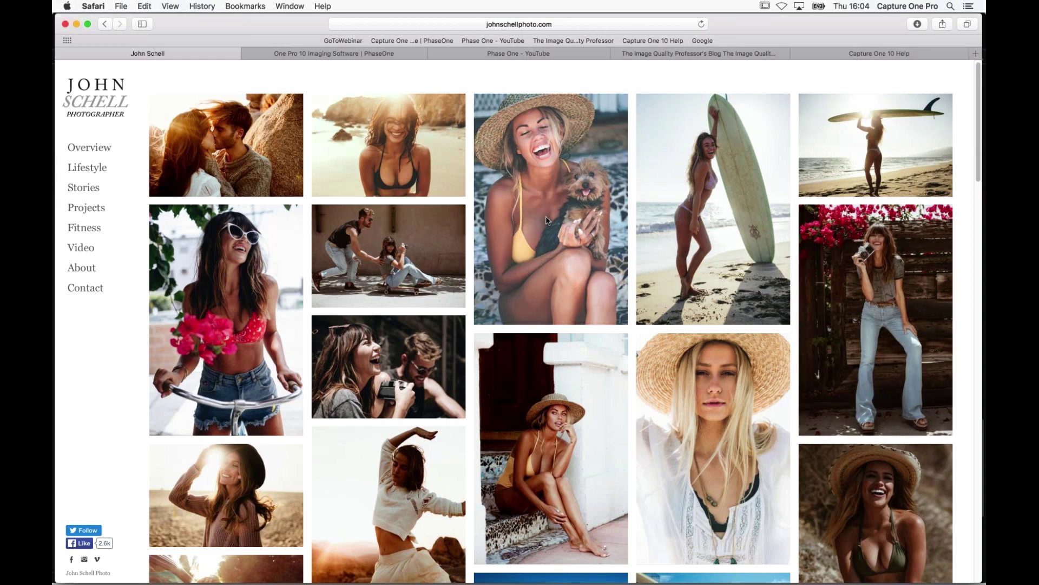
# Switch to the 2017 session in Capture One.
pyautogui.press('super+Tab')
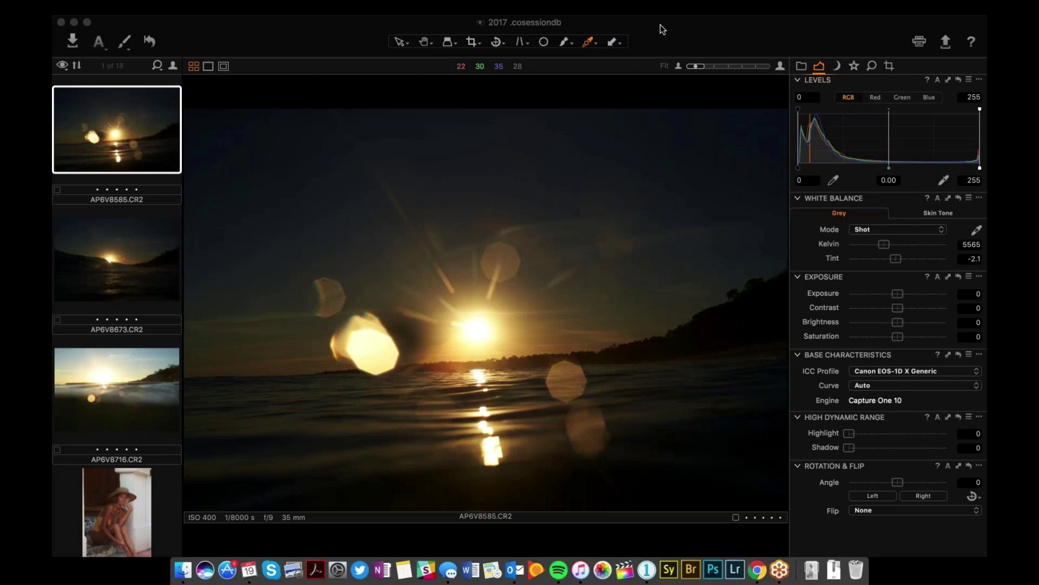
pyautogui.click(663, 29)
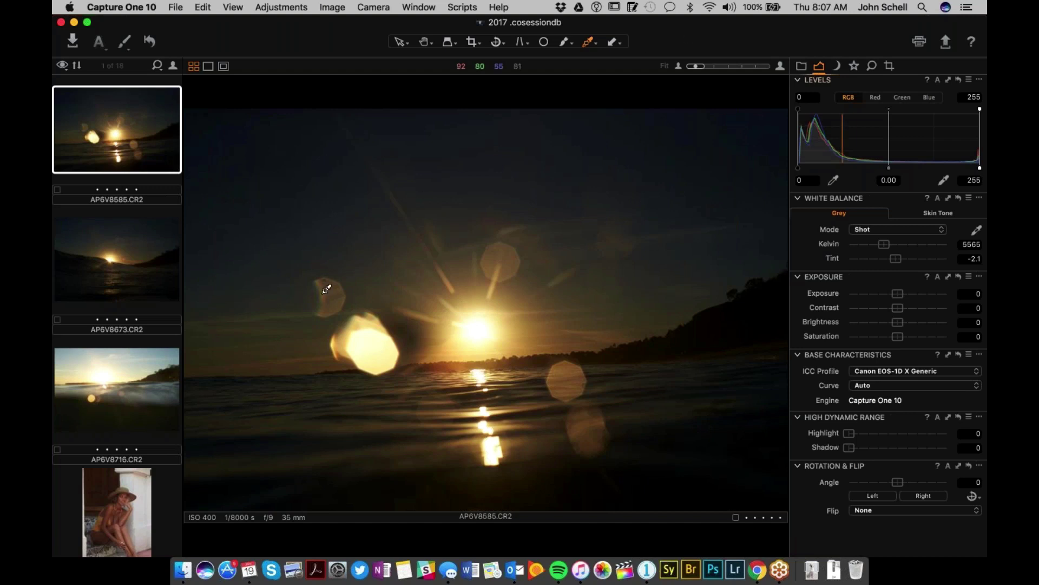
pyautogui.scroll(-2, 107, 270)
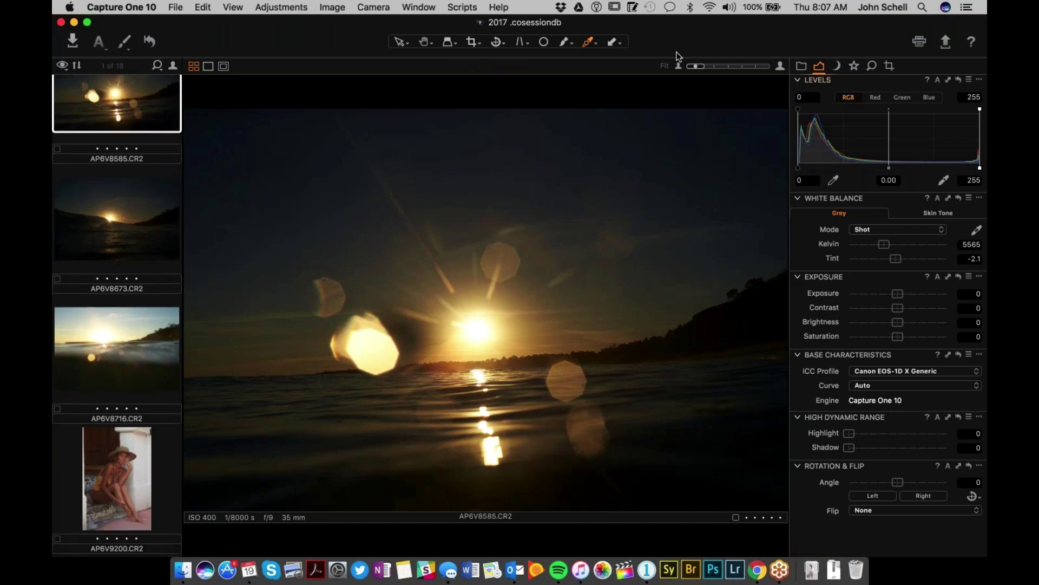
# Examine the adjustment tool sets from sharpening and noise reduction to curve and crop, and view AP6V8673.CR2 with the exposure tools.
pyautogui.click(725, 36)
pyautogui.click(856, 67)
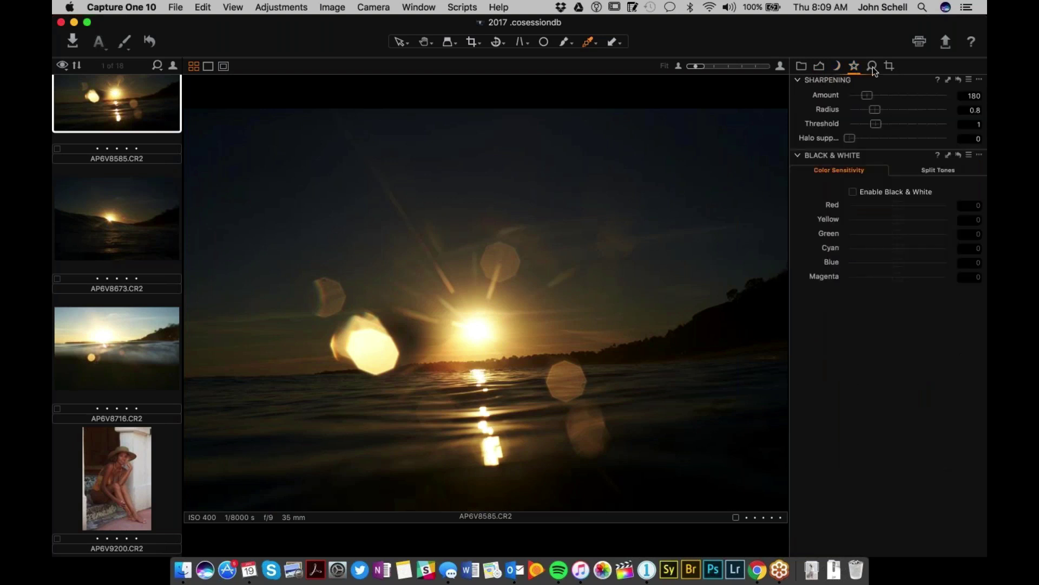
pyautogui.click(873, 66)
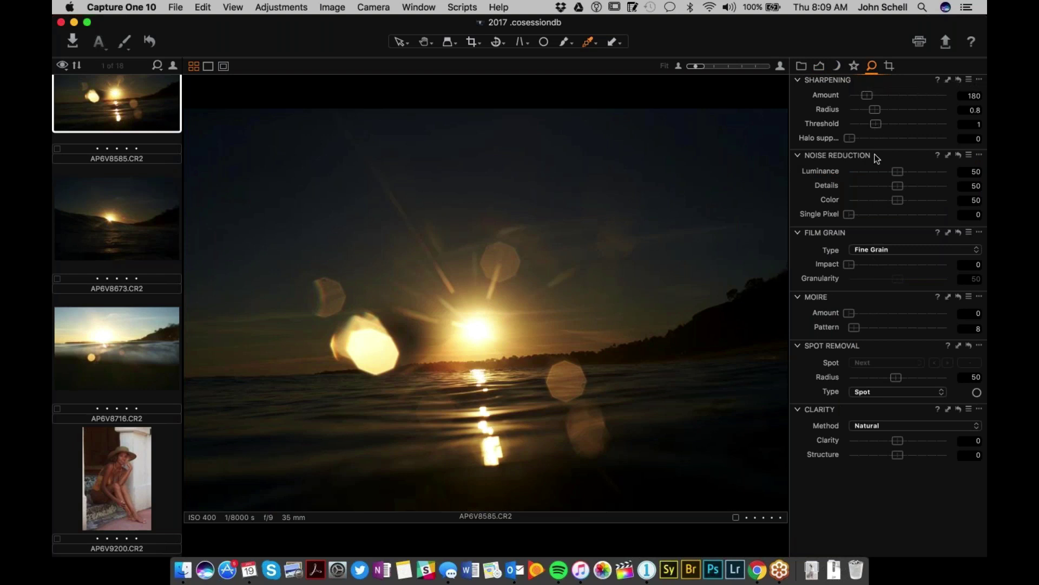
pyautogui.click(818, 65)
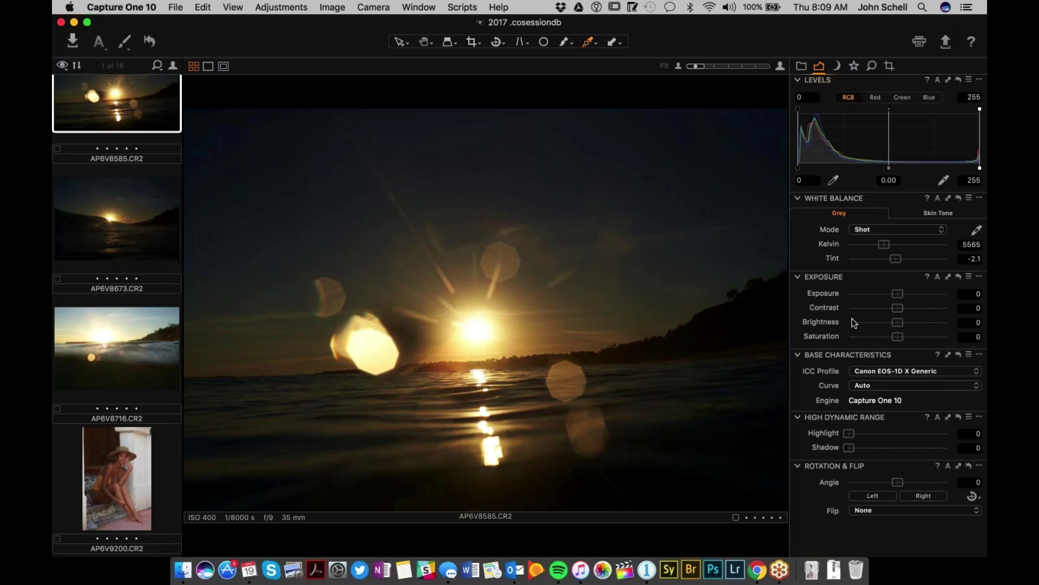
pyautogui.click(837, 65)
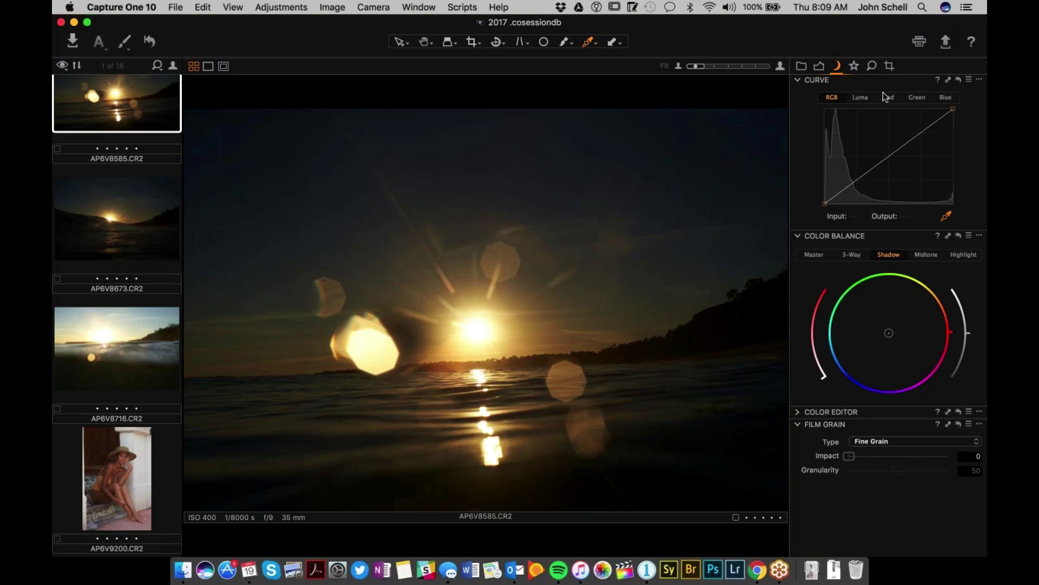
pyautogui.click(889, 66)
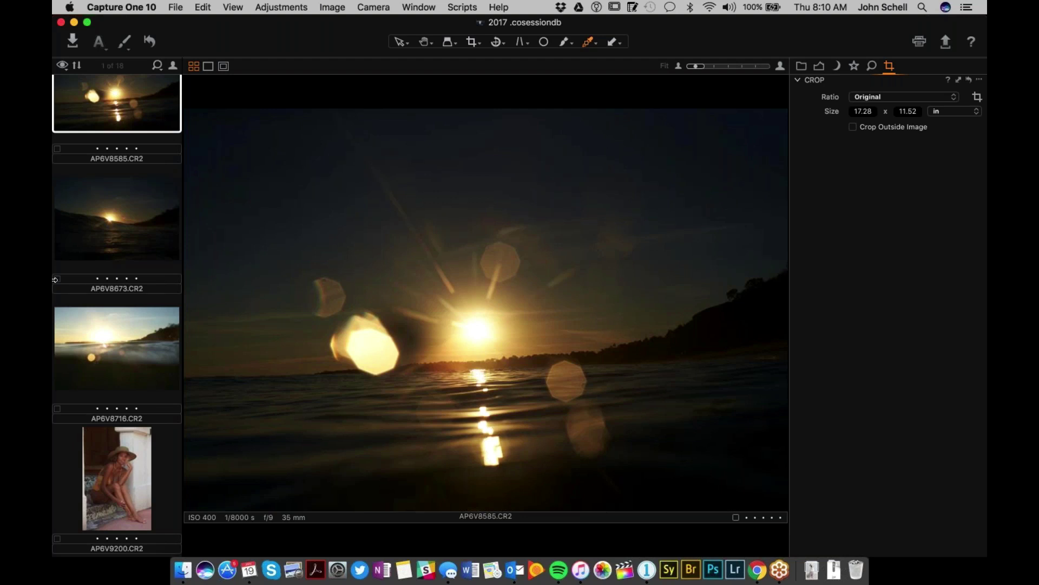
pyautogui.click(116, 216)
pyautogui.click(819, 66)
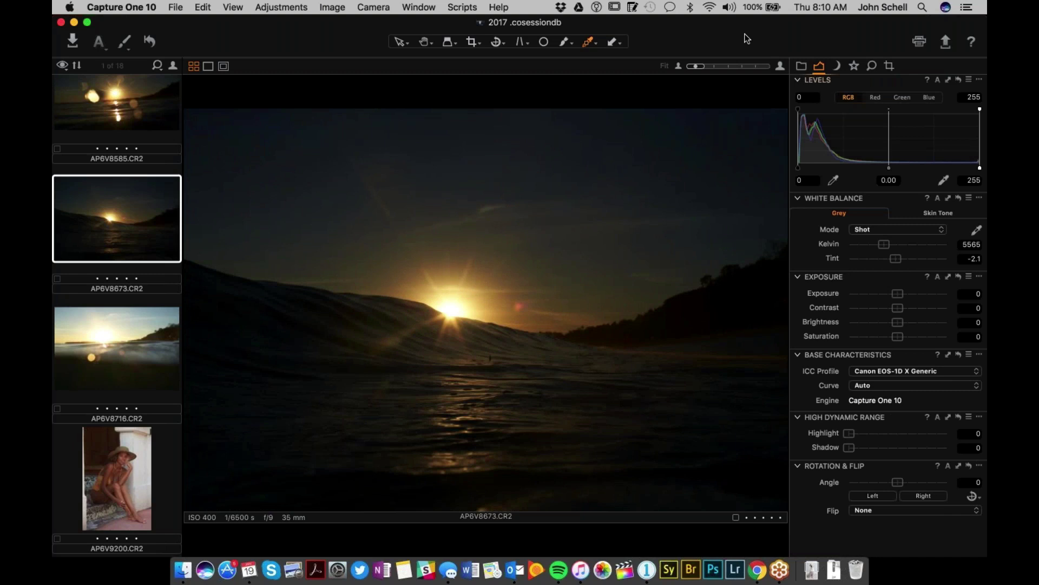
# Look over the window and camera commands and the list of tools that can be added to the exposure tool set.
pyautogui.click(302, 6)
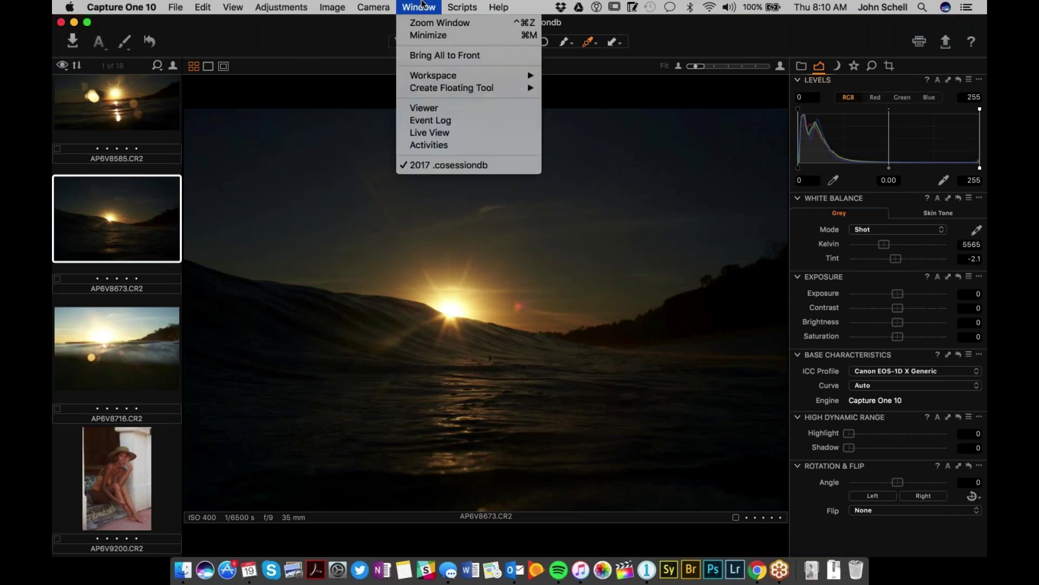
pyautogui.moveTo(391, 5)
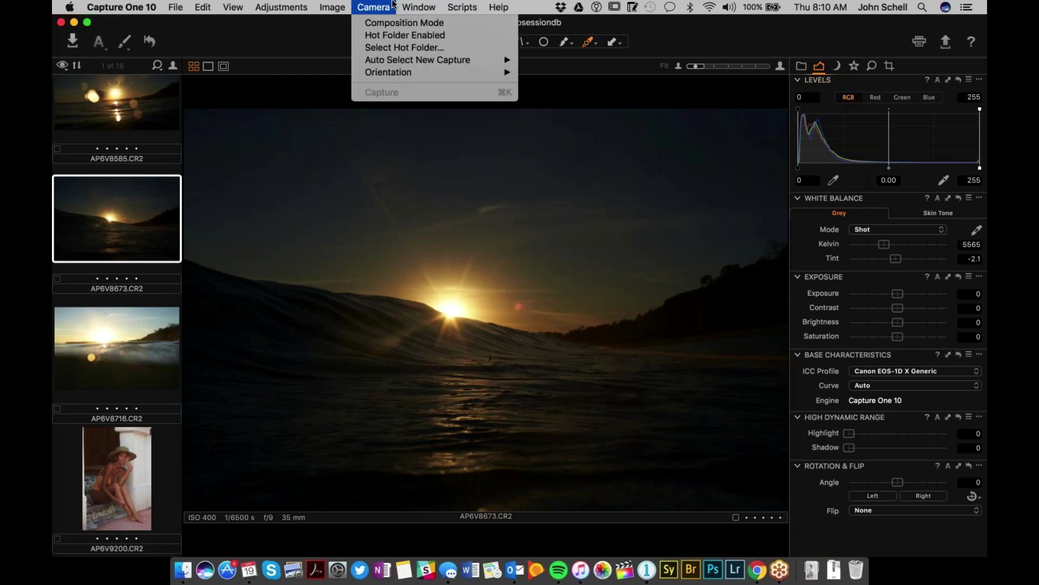
pyautogui.click(392, 6)
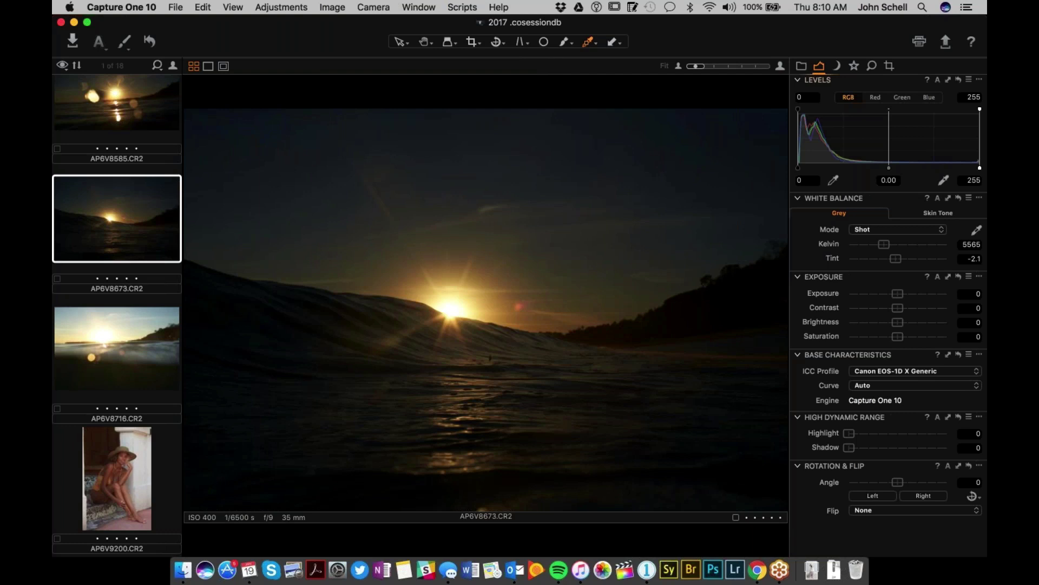
pyautogui.rightClick(912, 67)
pyautogui.moveTo(844, 69)
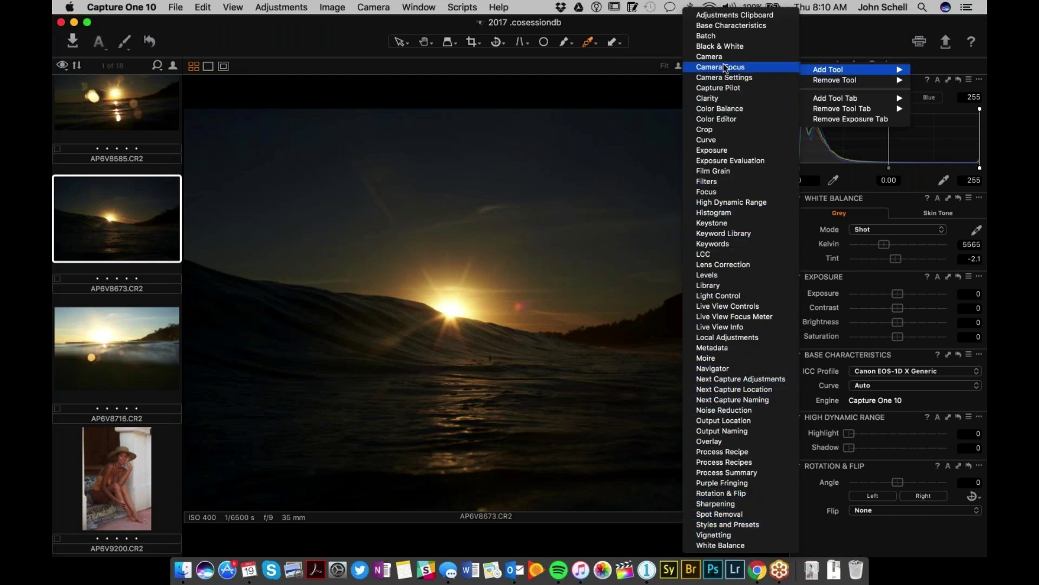
pyautogui.click(833, 41)
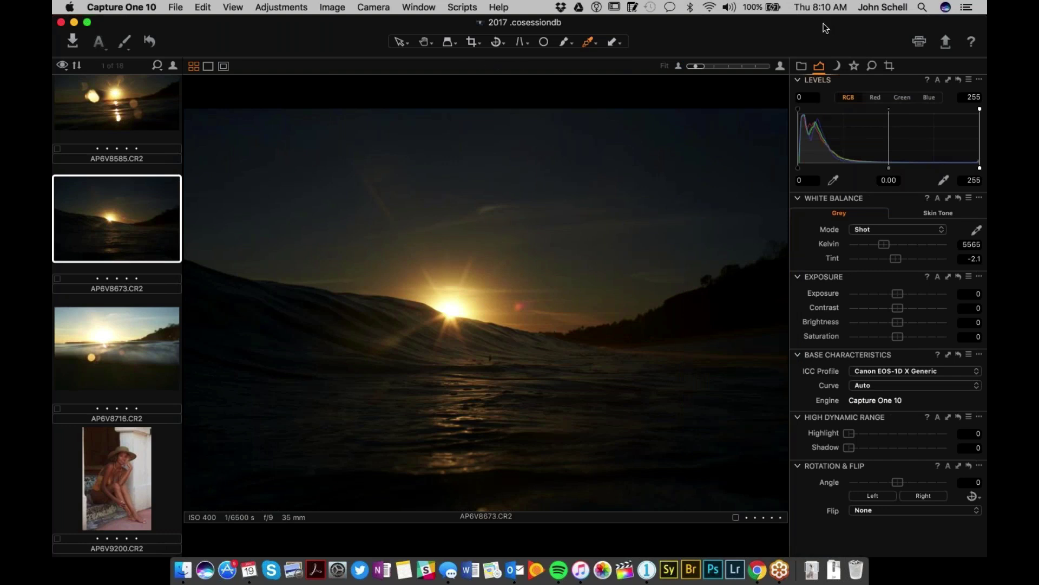
# View the photos AP6V8585.CR2, AP6V9200.CR2, DSCF0002.RAF and AP6V8716.CR2, ending on AP6V8585.CR2.
pyautogui.click(129, 116)
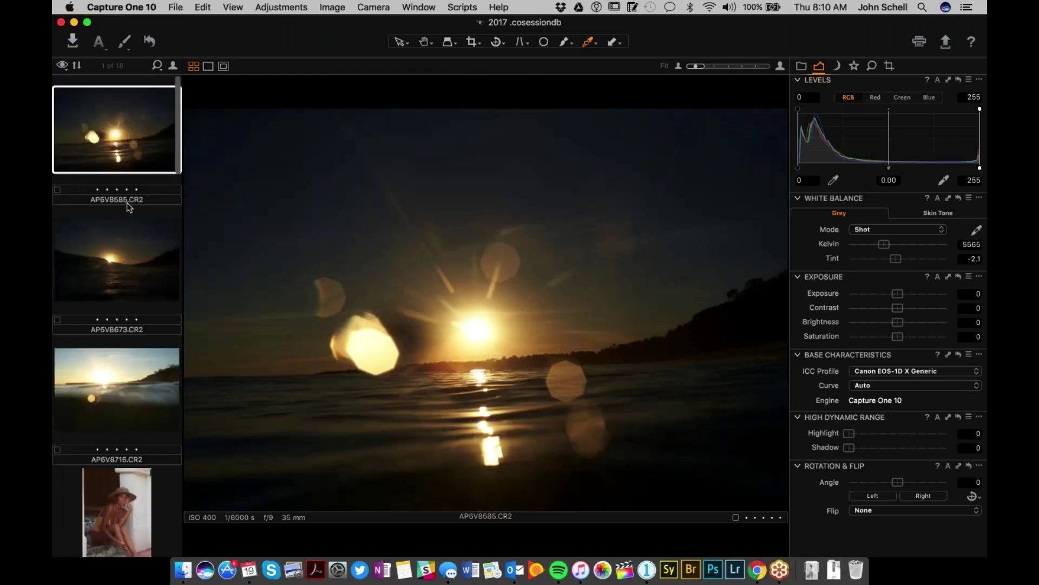
pyautogui.click(102, 501)
pyautogui.scroll(-4, 103, 502)
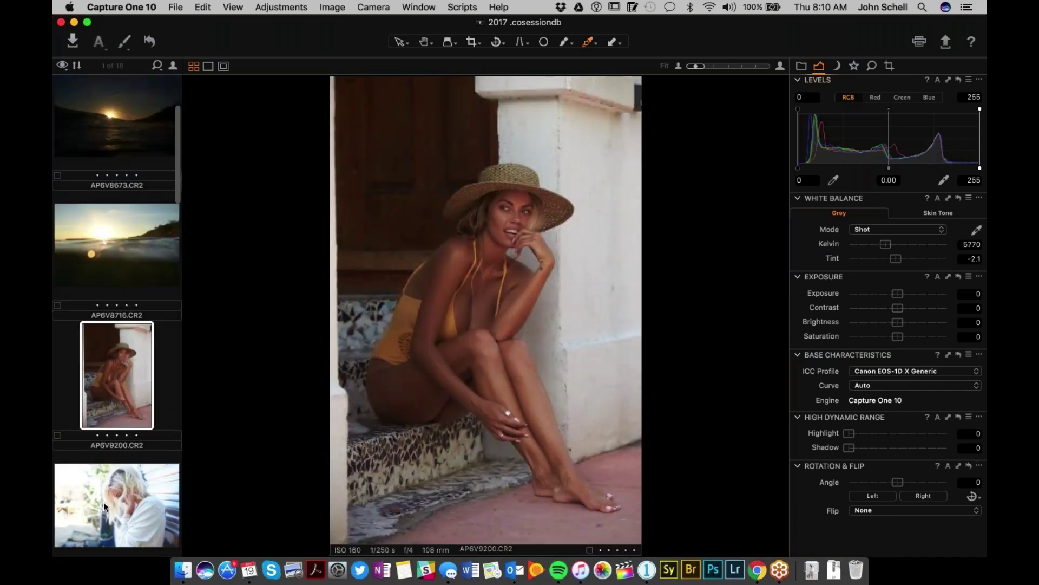
pyautogui.click(113, 458)
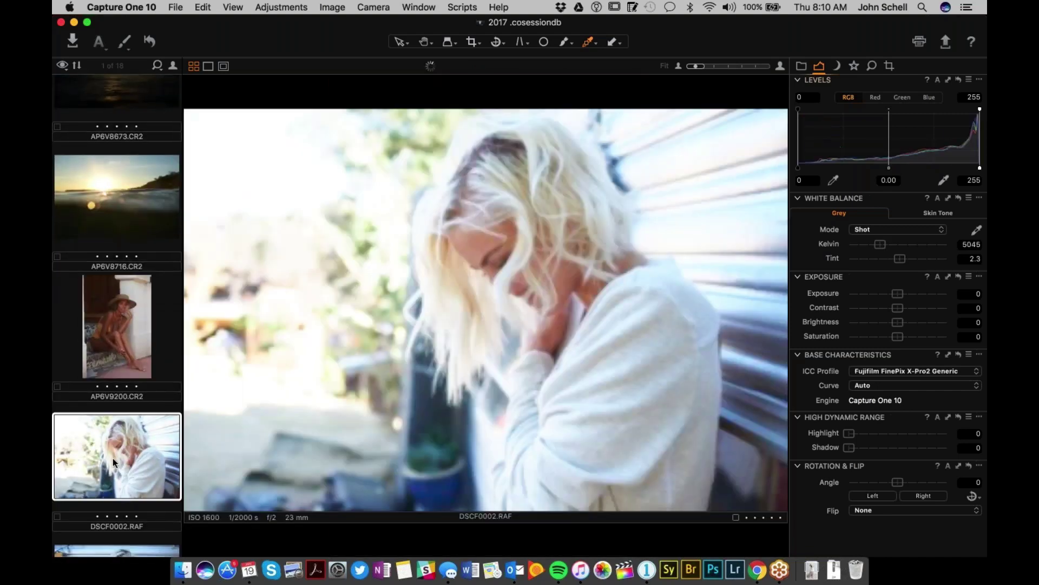
pyautogui.scroll(5, 138, 180)
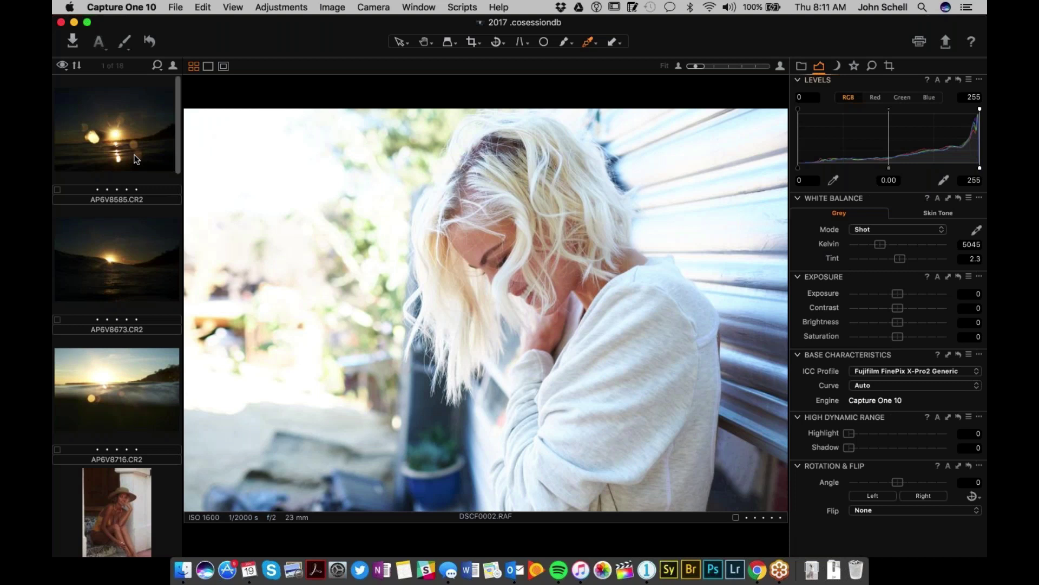
pyautogui.click(137, 159)
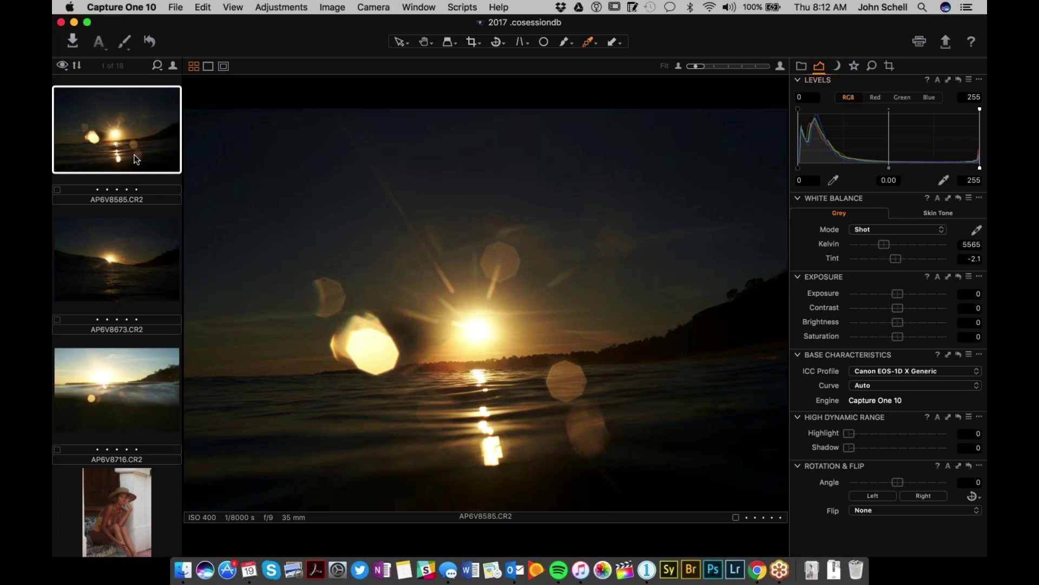
pyautogui.scroll(-3, 105, 479)
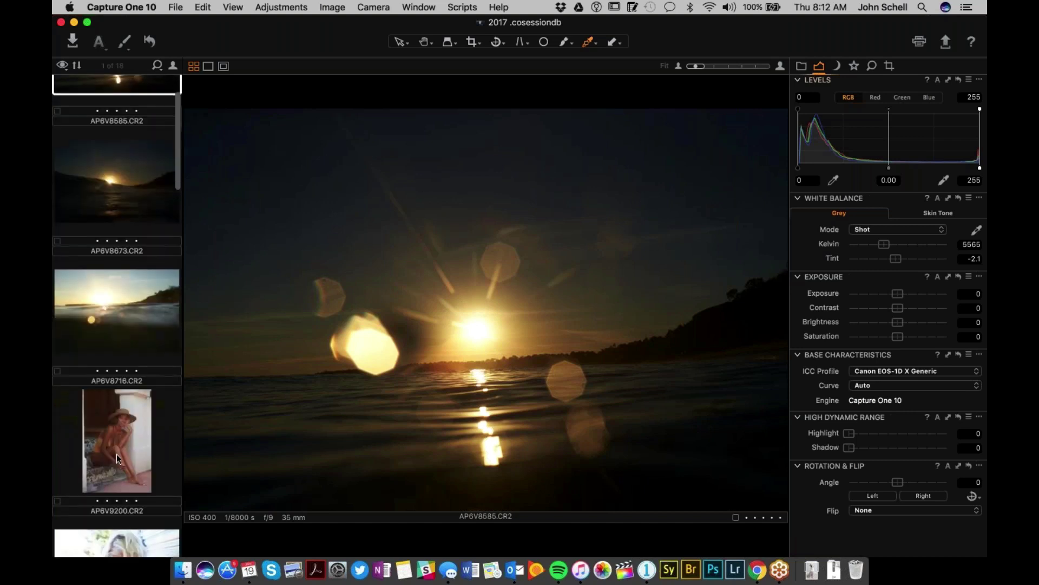
pyautogui.click(145, 311)
pyautogui.scroll(3, 125, 118)
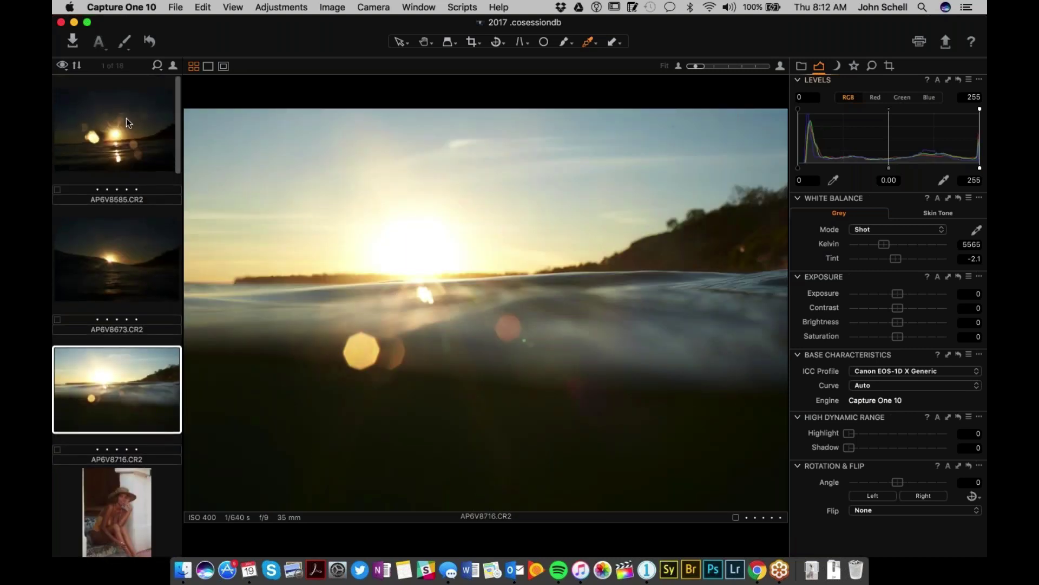
pyautogui.click(125, 118)
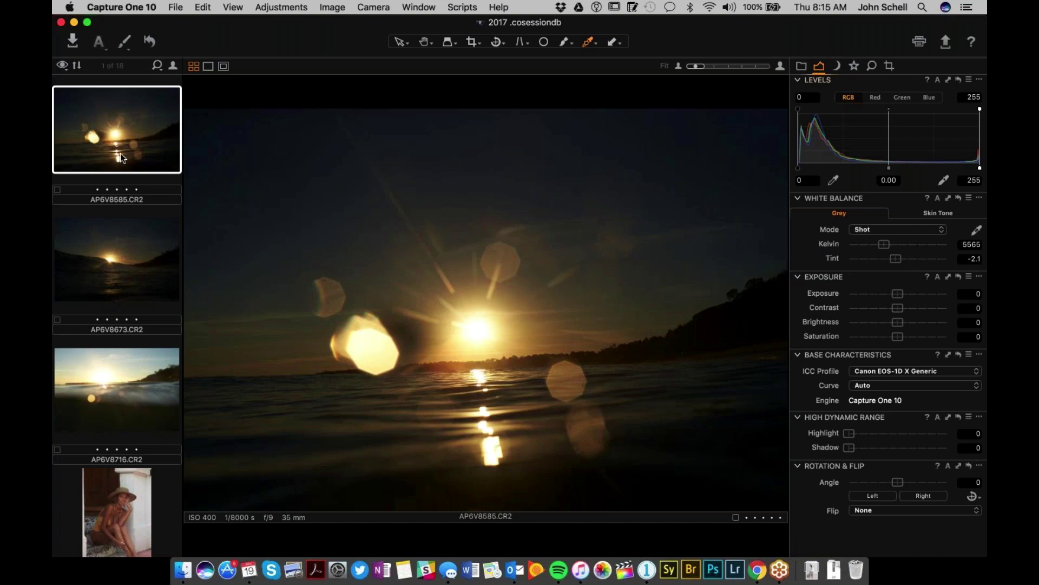
# Look through all the session's thumbnails and compare the three ocean sunset photos, ending on AP6V8585.CR2.
pyautogui.scroll(-3, 123, 164)
pyautogui.scroll(3, 123, 164)
pyautogui.scroll(-5, 128, 292)
pyautogui.scroll(5, 135, 227)
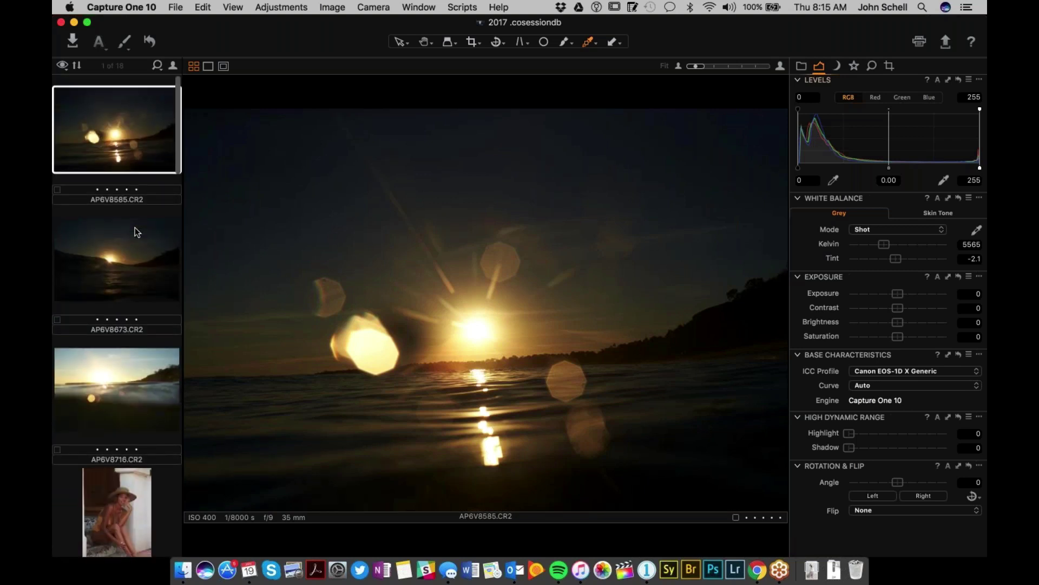
pyautogui.click(120, 251)
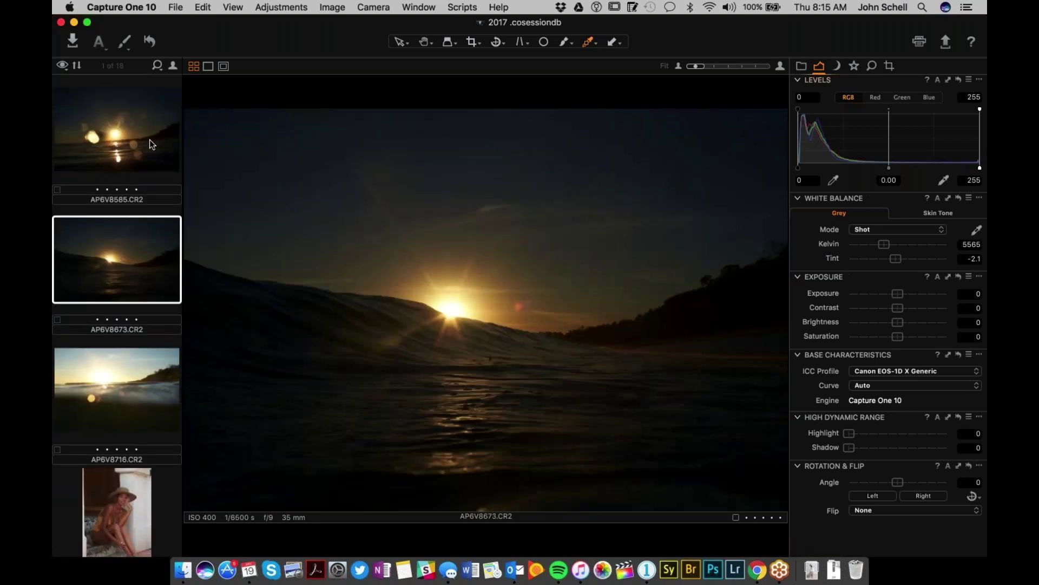
pyautogui.click(152, 129)
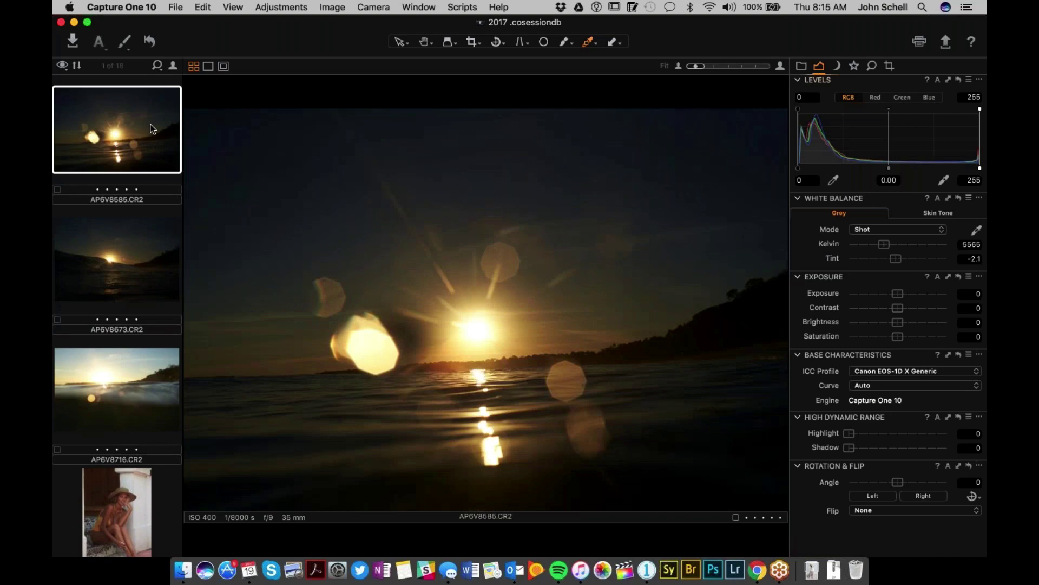
pyautogui.scroll(-10, 104, 255)
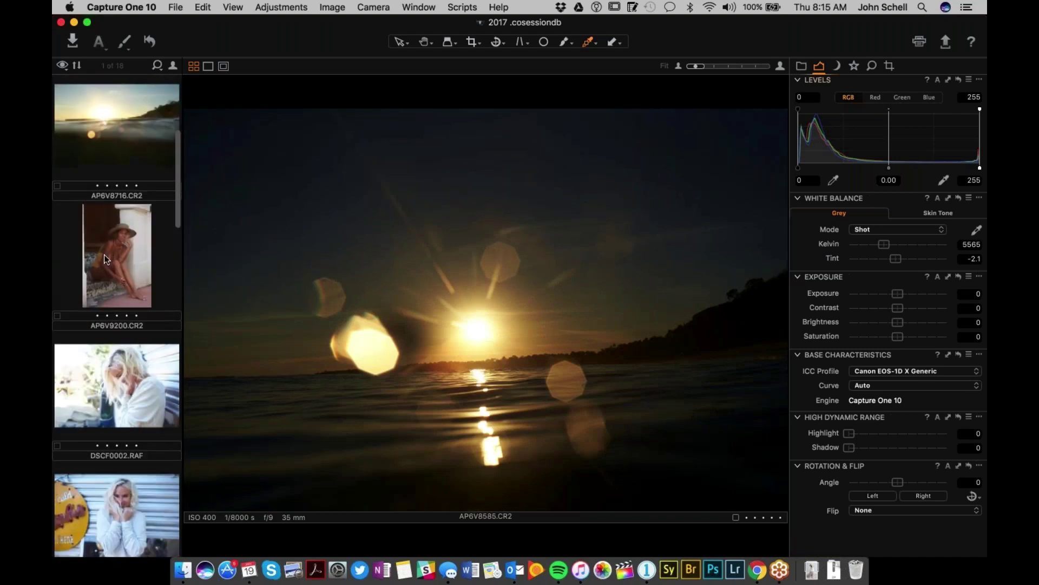
pyautogui.scroll(-15, 104, 257)
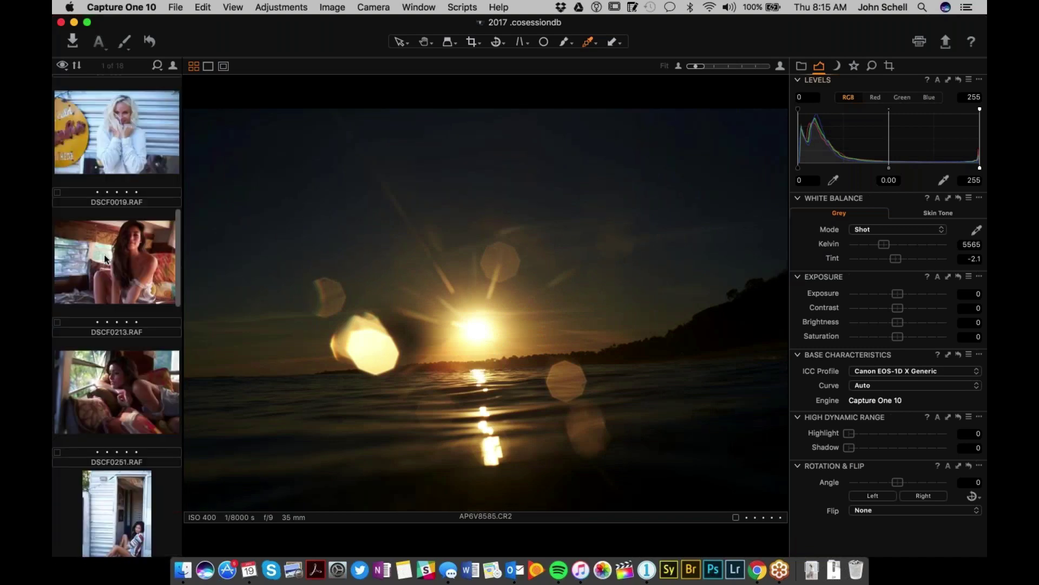
pyautogui.scroll(-15, 104, 255)
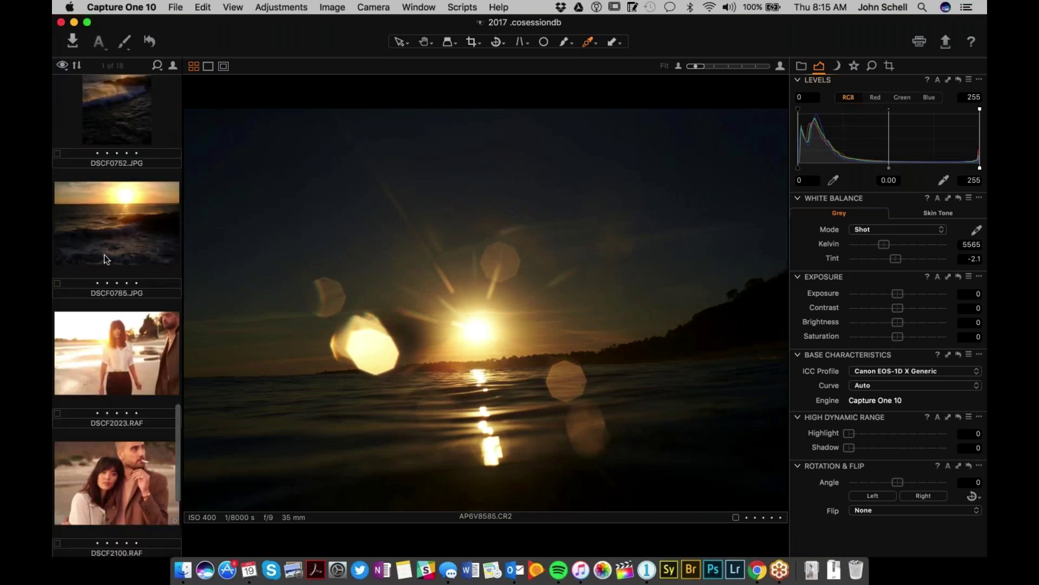
pyautogui.scroll(20, 104, 254)
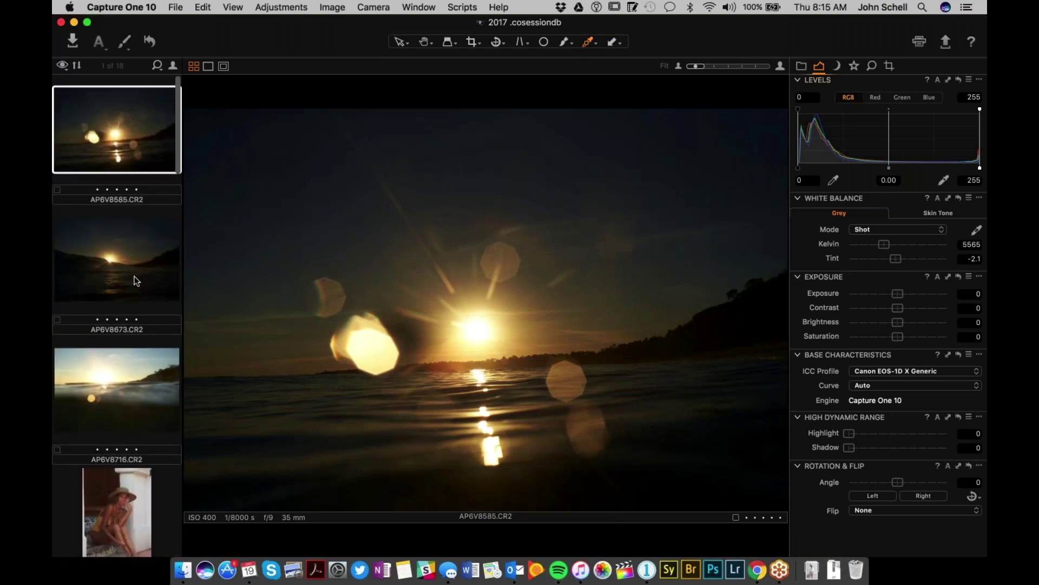
pyautogui.scroll(-5, 136, 281)
pyautogui.scroll(-5, 116, 415)
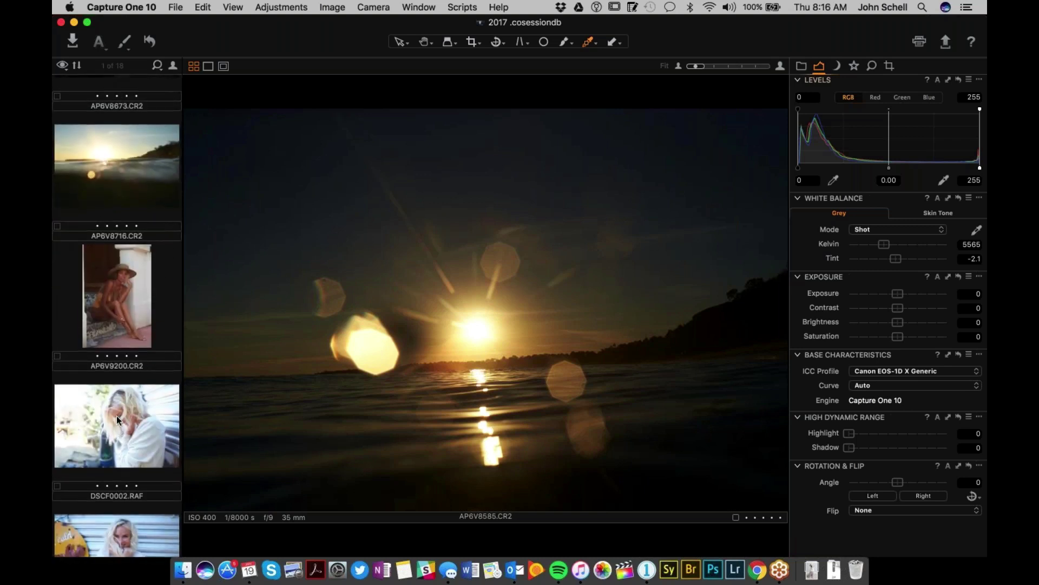
pyautogui.scroll(10, 116, 414)
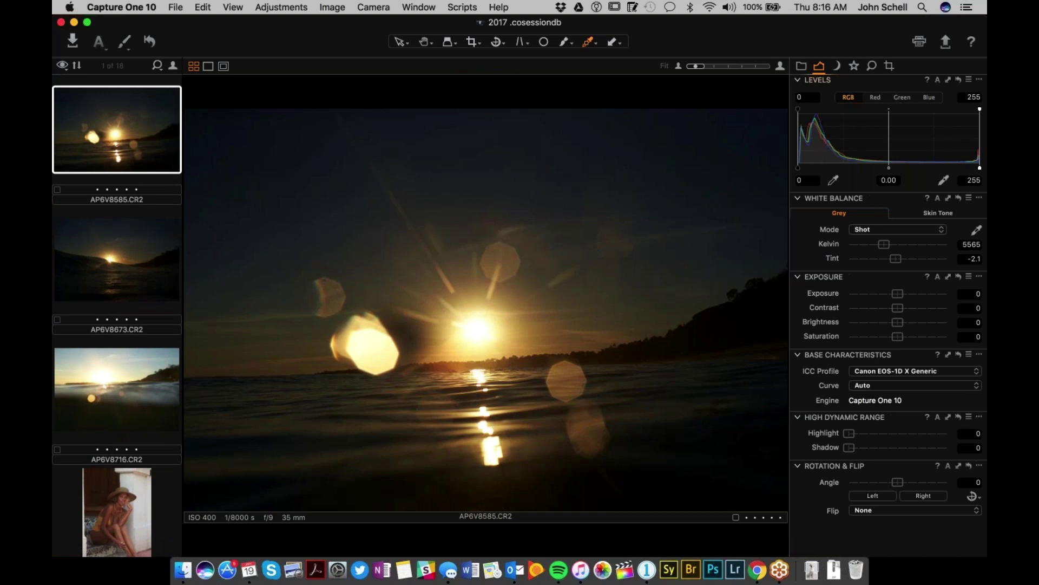
pyautogui.press('Down')
pyautogui.press('Down')
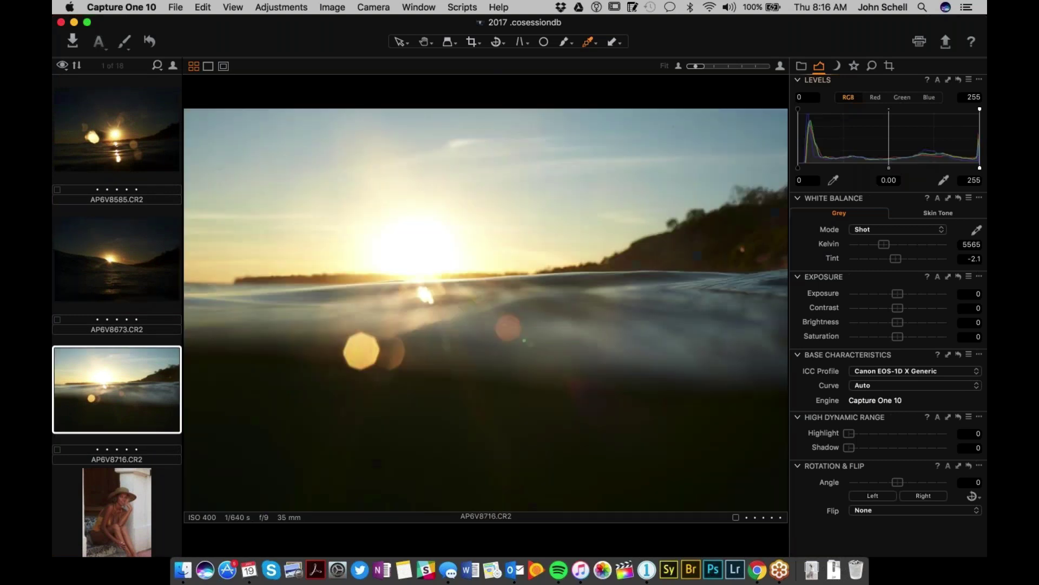
pyautogui.press('Up')
pyautogui.press('Up')
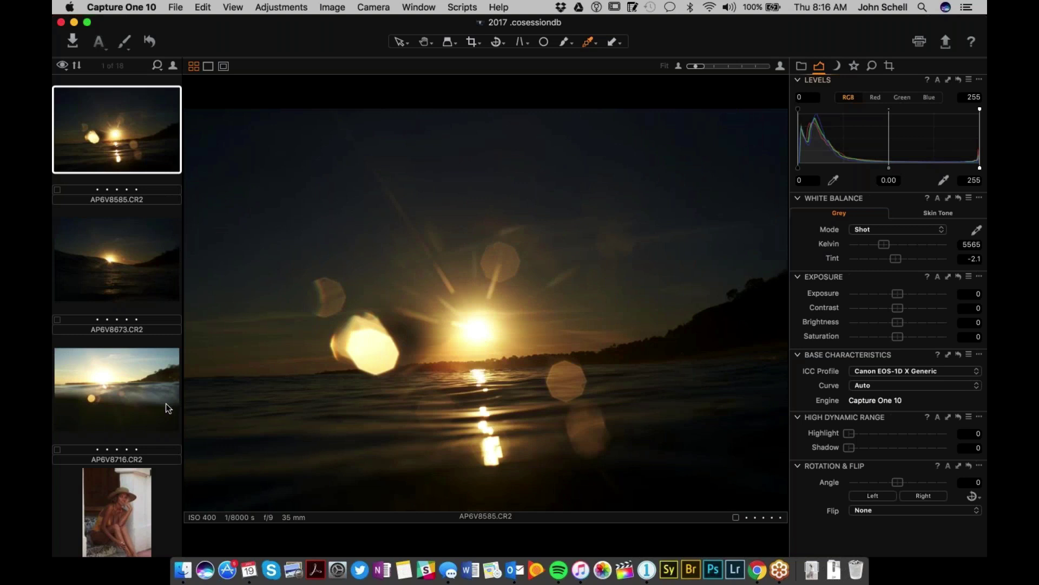
# Select AP6V9200.CR2, the portrait of the woman in a straw hat, for viewing.
pyautogui.scroll(-5, 175, 421)
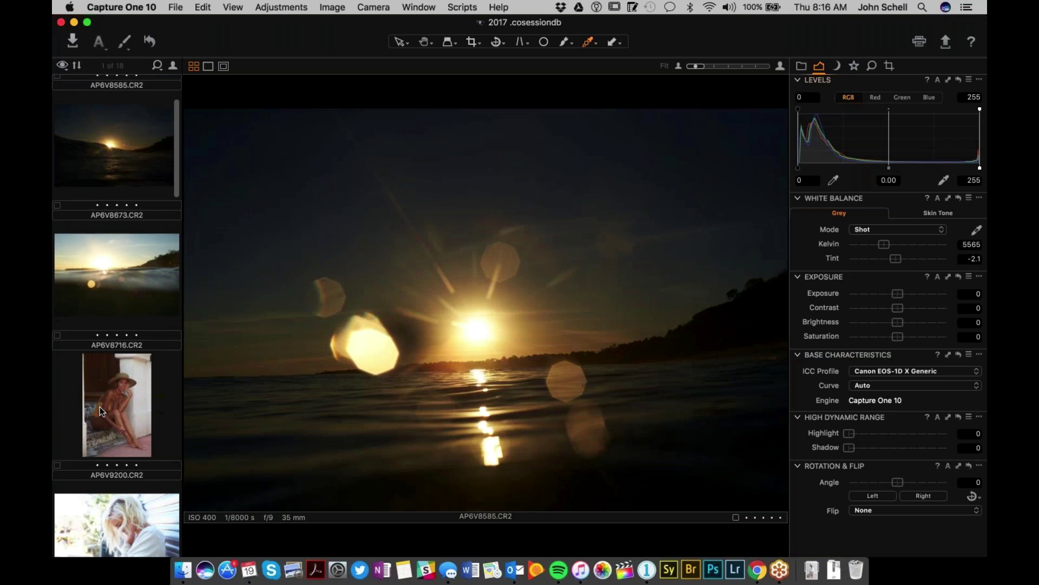
pyautogui.click(100, 407)
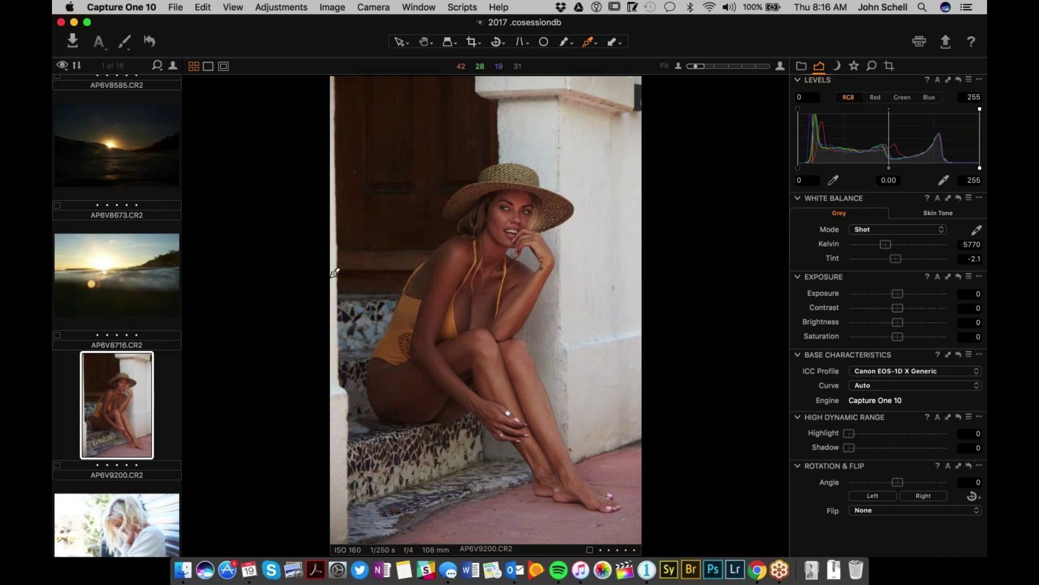
# View the portraits from DSCF0002.RAF through DSCF0277.RAF one after another.
pyautogui.scroll(-3, 139, 363)
pyautogui.click(121, 378)
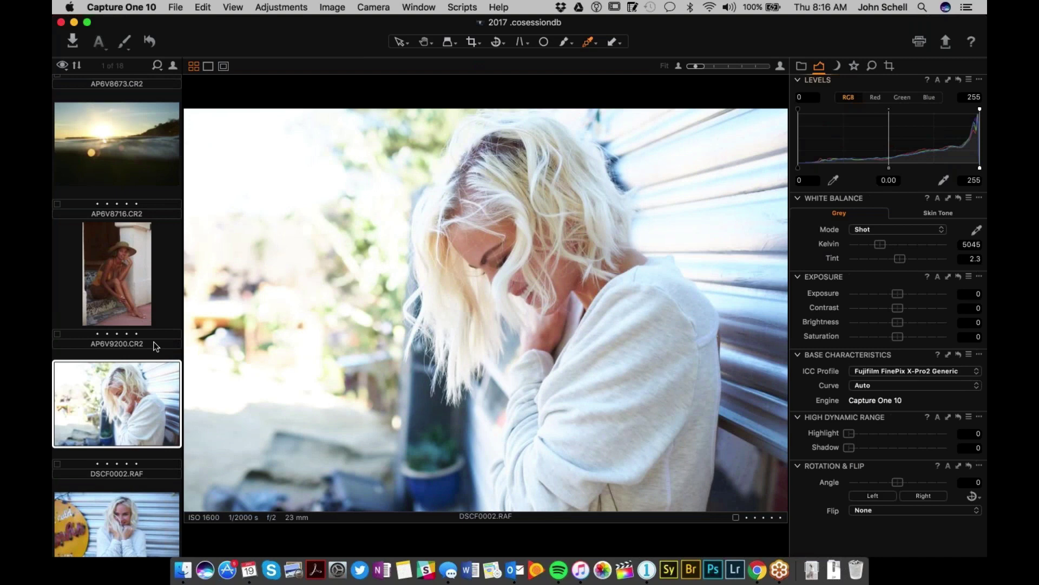
pyautogui.press('Right')
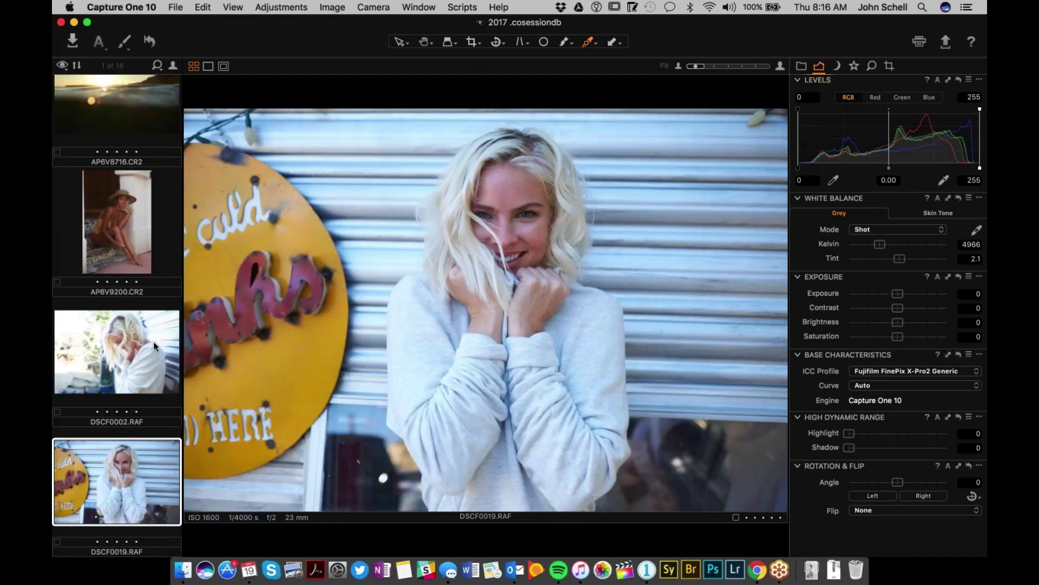
pyautogui.press('Right')
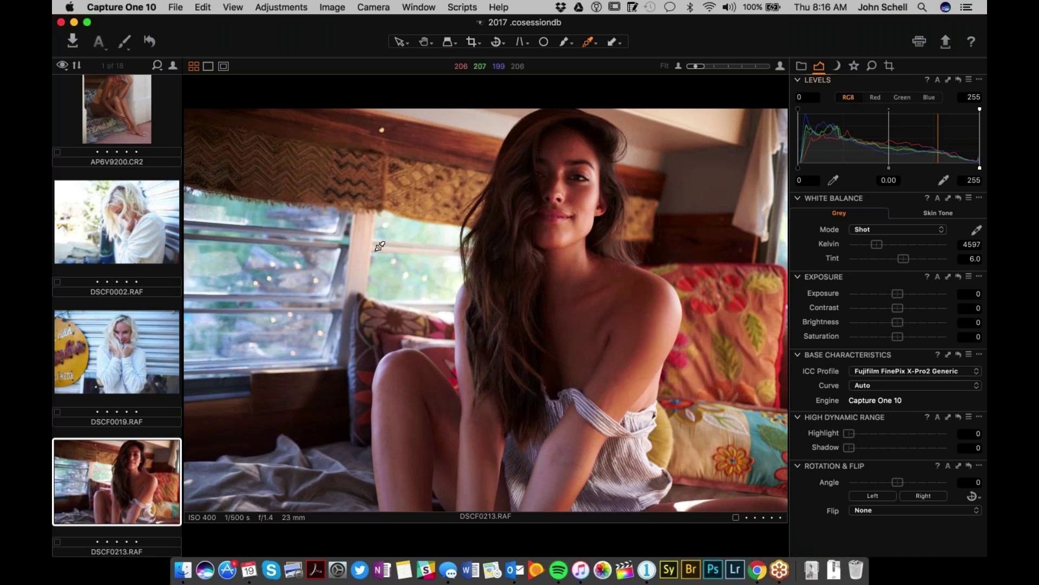
pyautogui.scroll(-5, 78, 402)
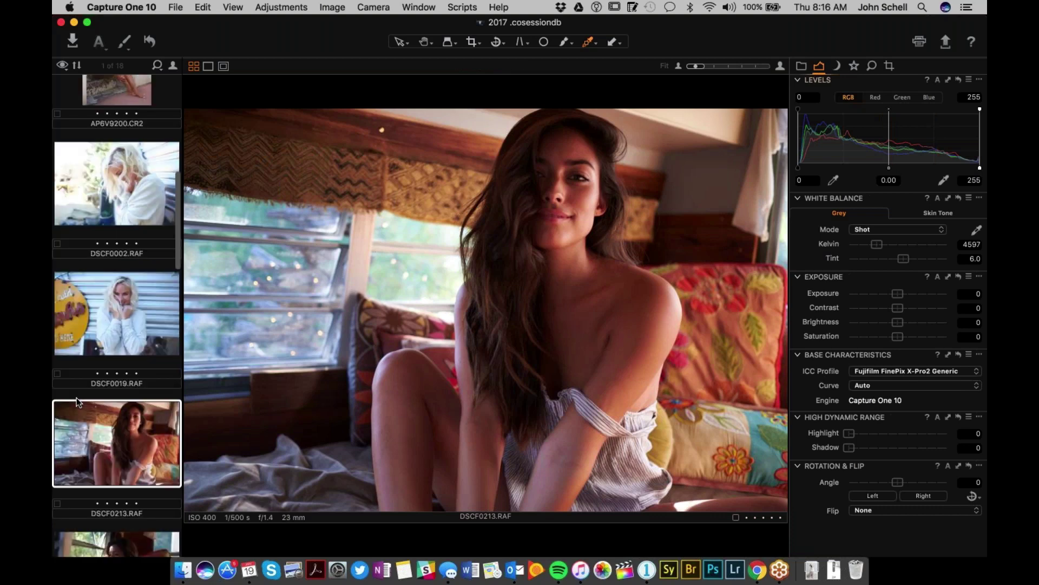
pyautogui.click(128, 460)
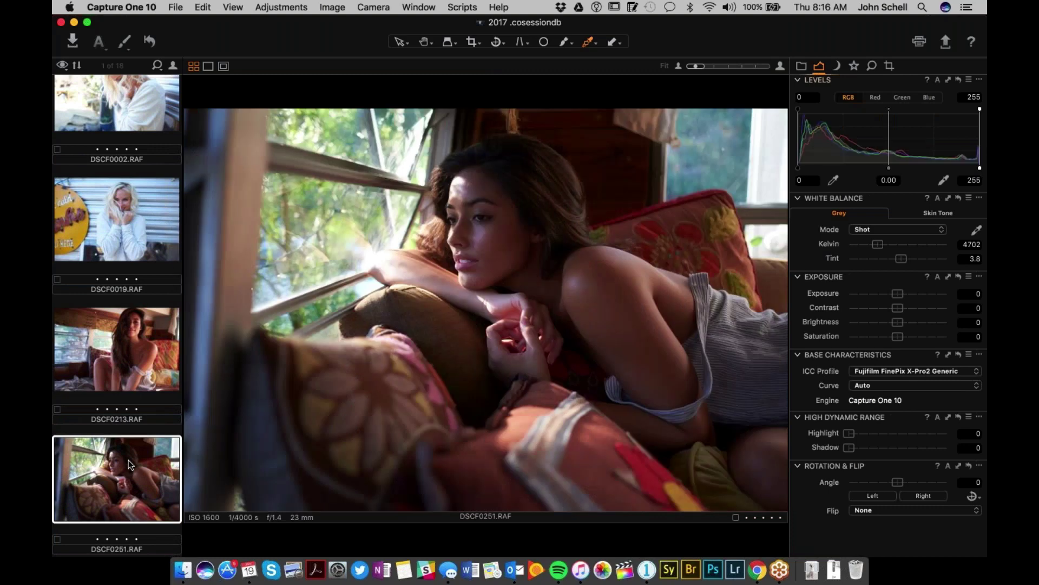
pyautogui.press('Down')
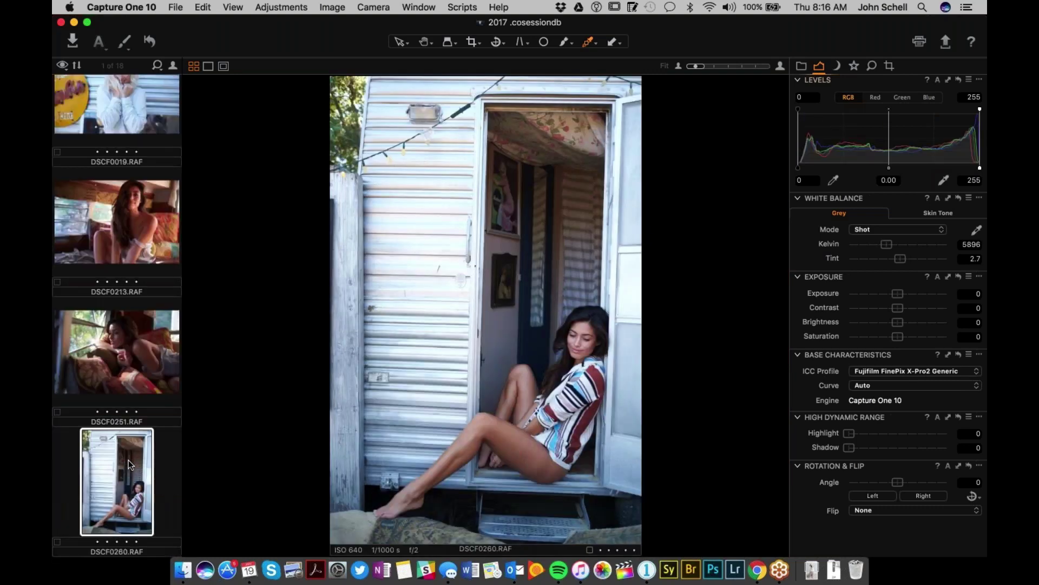
pyautogui.press('Down')
pyautogui.press('Down')
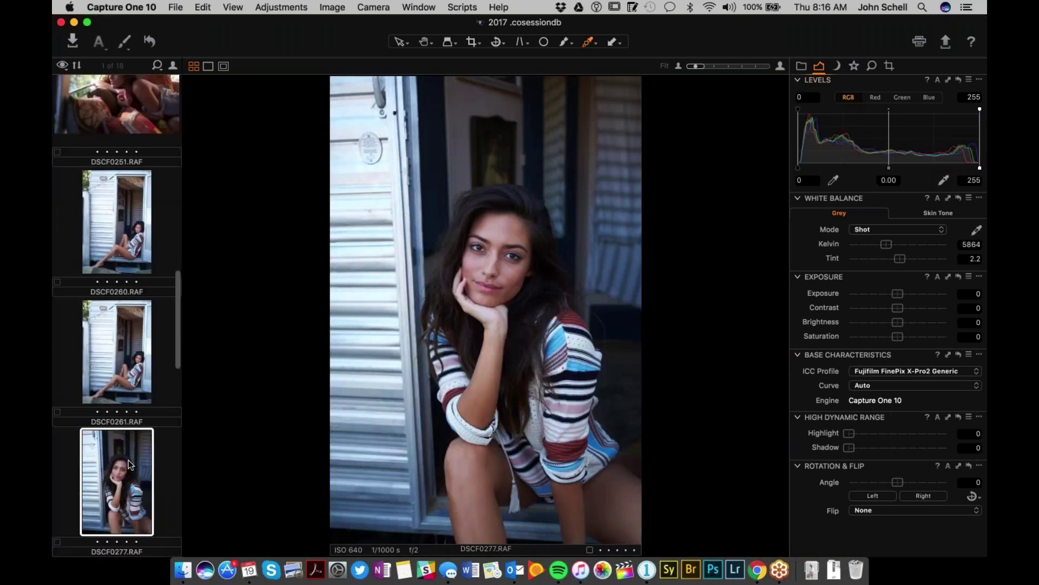
# View the ocean sunset photos DSCF0739.JPG, DSCF0752.JPG and DSCF0785.JPG.
pyautogui.press('Down')
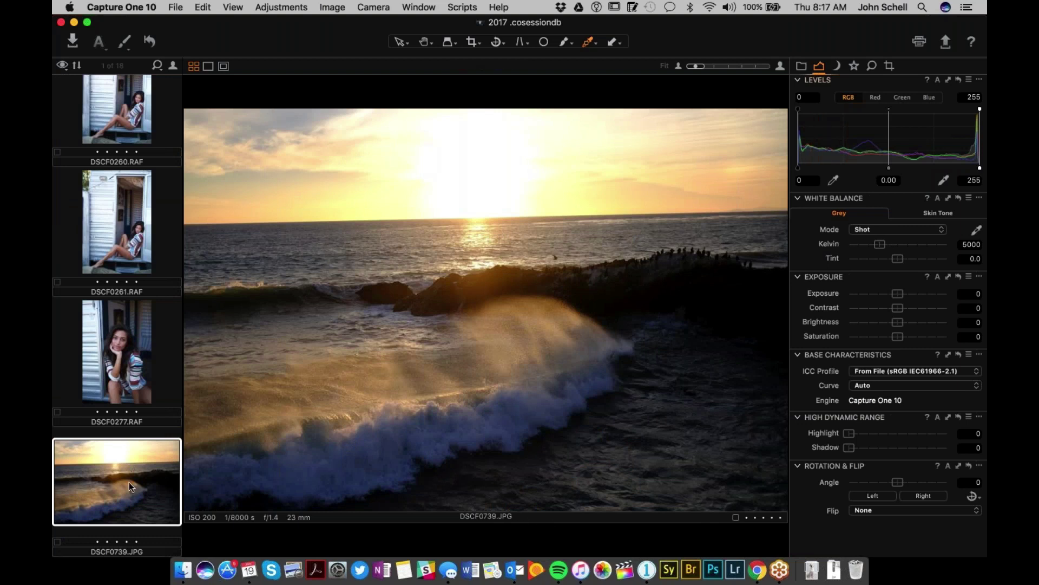
pyautogui.scroll(-5, 129, 482)
pyautogui.click(116, 453)
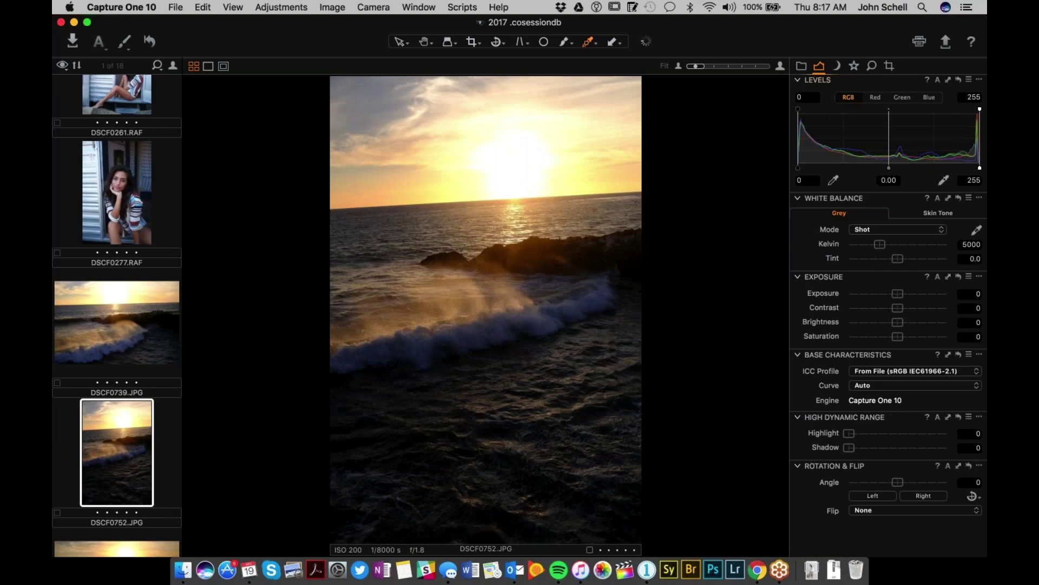
pyautogui.scroll(-1, 117, 316)
pyautogui.scroll(-5, 106, 439)
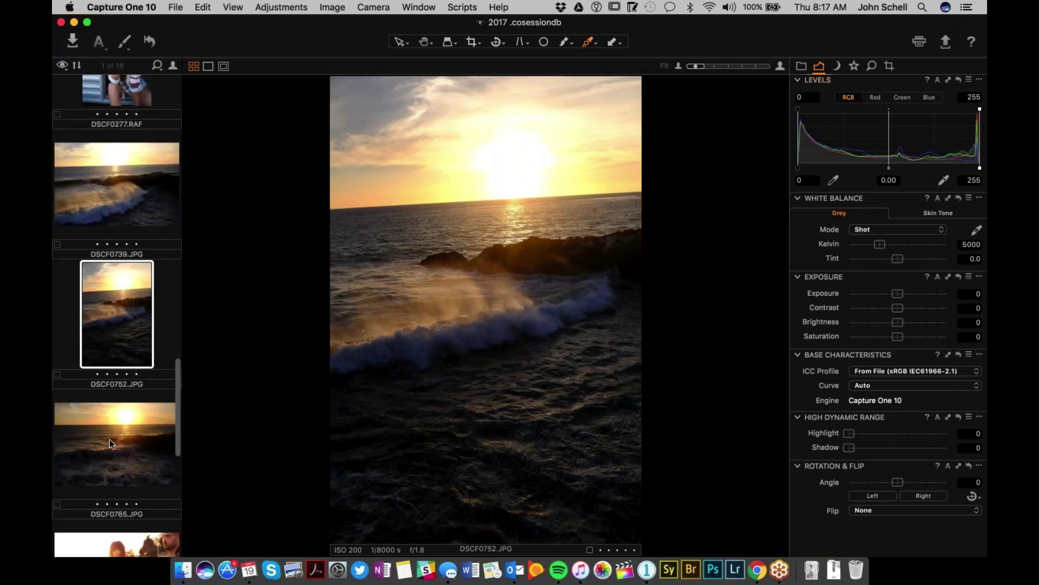
pyautogui.click(133, 438)
# View the beach portraits DSCF2023.RAF, DSCF2100.RAF, DSCF2108.RAF and DSCF2133.RAF.
pyautogui.press('Down')
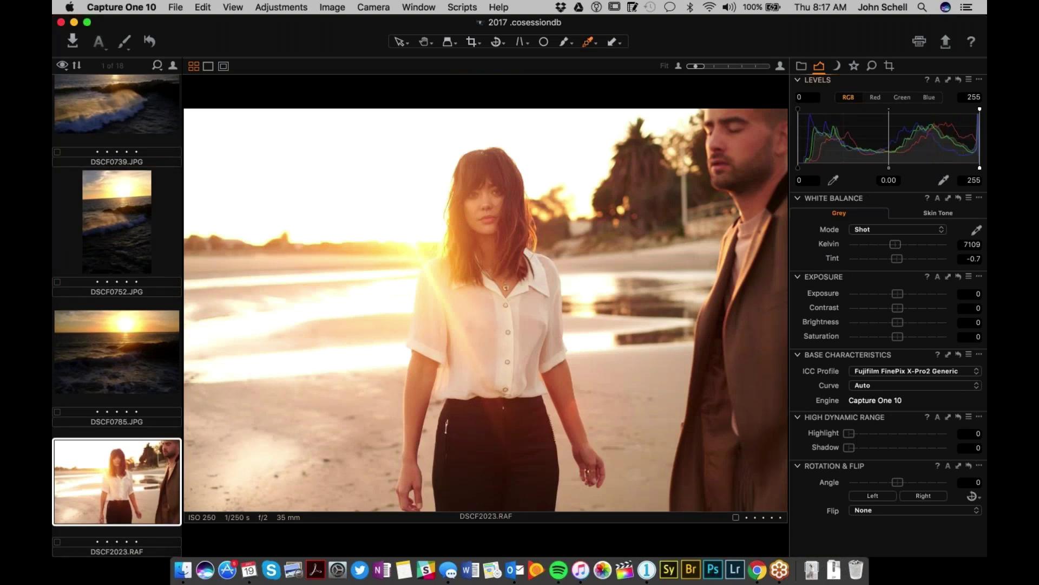
pyautogui.scroll(-5, 128, 499)
pyautogui.press('Down')
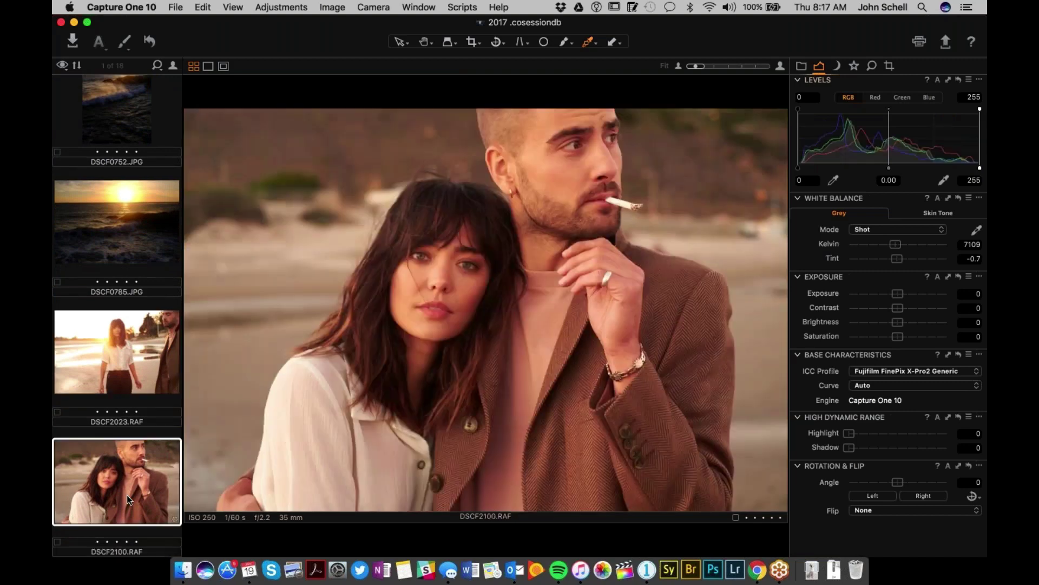
pyautogui.press('Down')
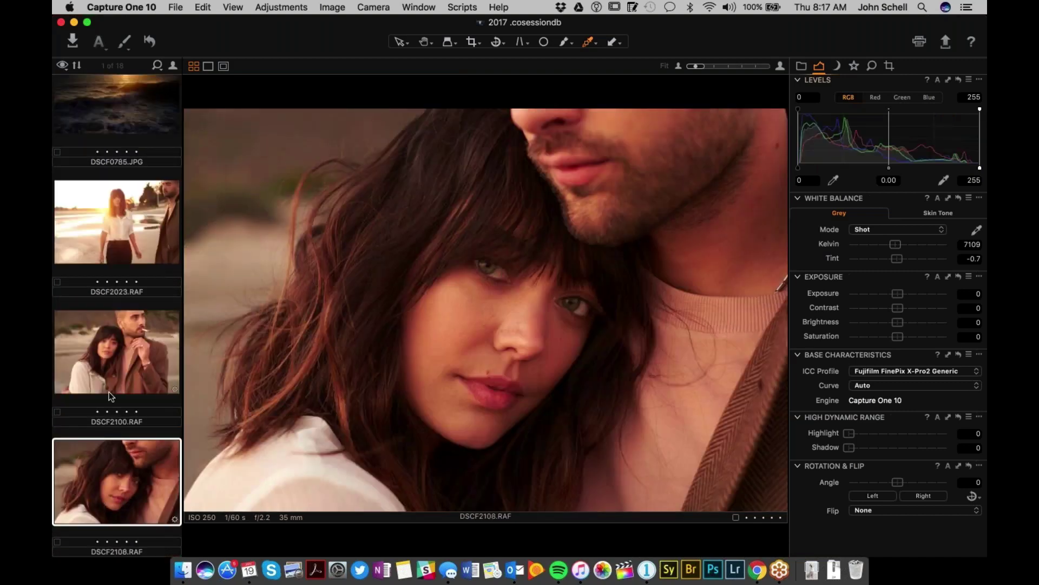
pyautogui.scroll(-5, 109, 391)
pyautogui.click(112, 446)
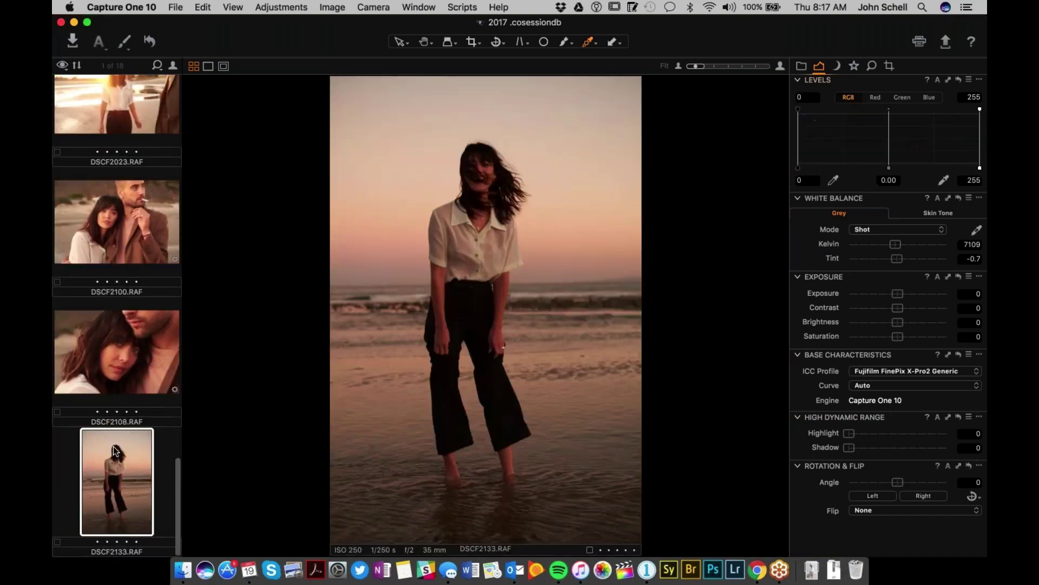
# Look back through the session's thumbnails and select DSCF2108.RAF, the close-up of the couple, for editing.
pyautogui.scroll(15, 113, 446)
pyautogui.scroll(-5, 113, 446)
pyautogui.scroll(-10, 113, 447)
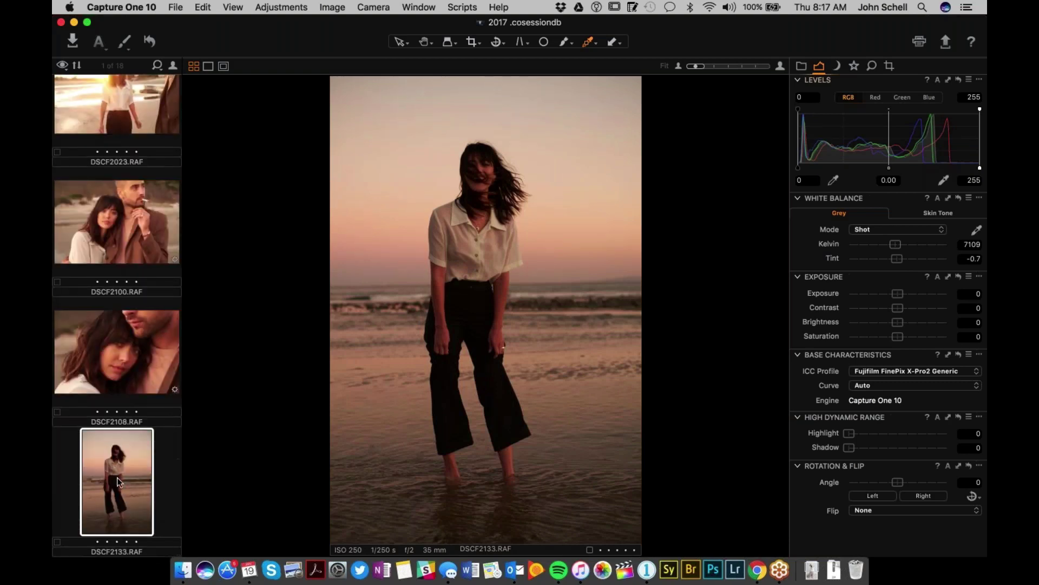
pyautogui.click(119, 366)
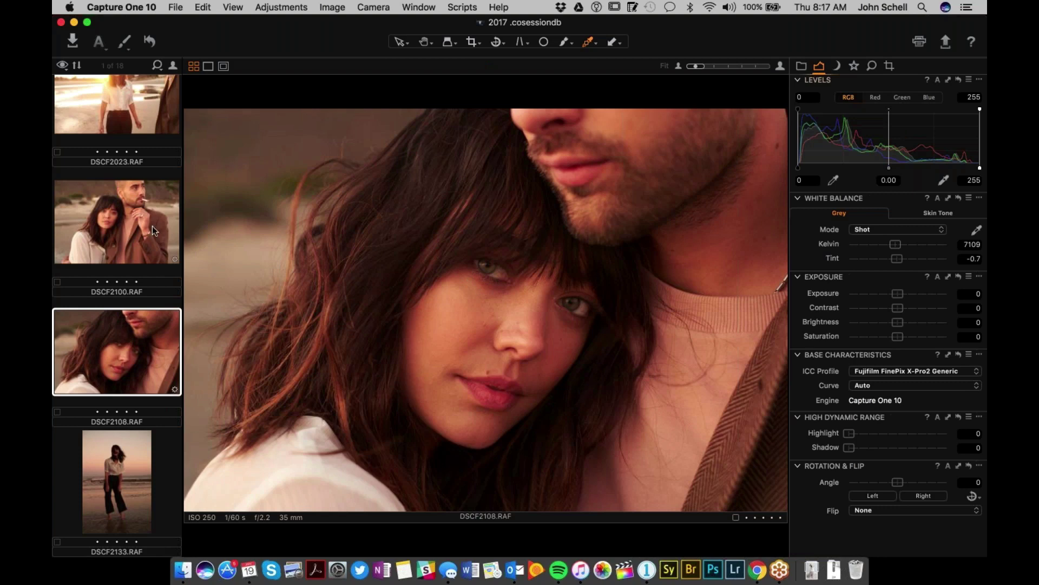
pyautogui.click(127, 457)
pyautogui.click(127, 364)
# Look over the white balance modes and apply automatic white balance to DSCF2108.RAF.
pyautogui.click(890, 232)
pyautogui.click(890, 232)
pyautogui.click(889, 231)
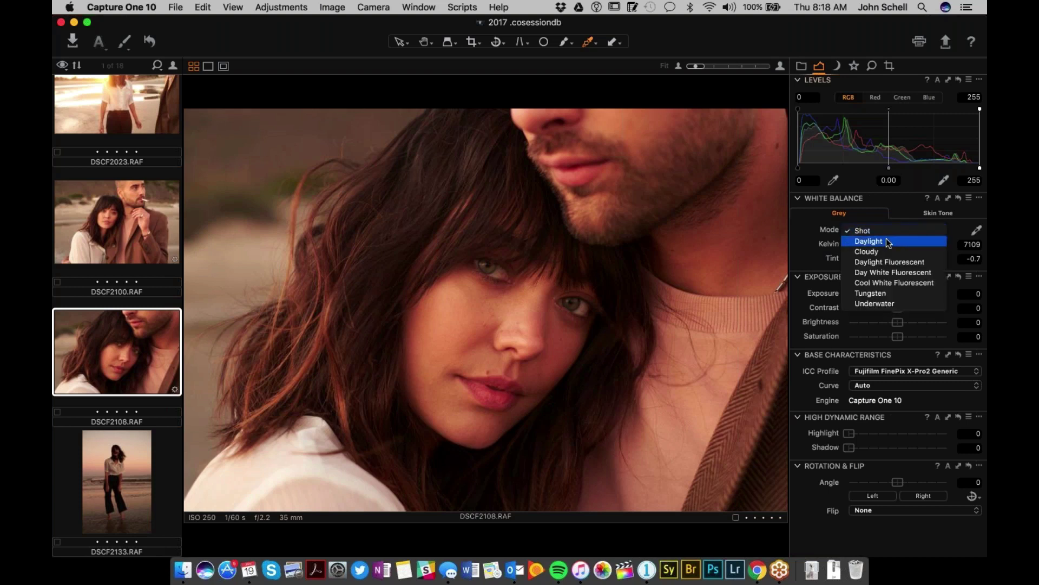
pyautogui.click(886, 228)
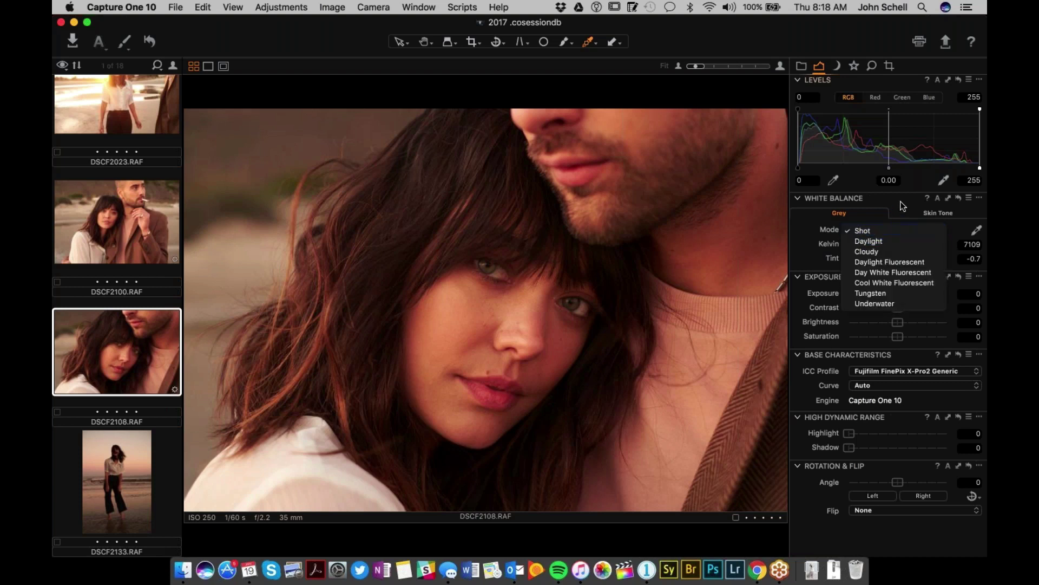
pyautogui.click(939, 198)
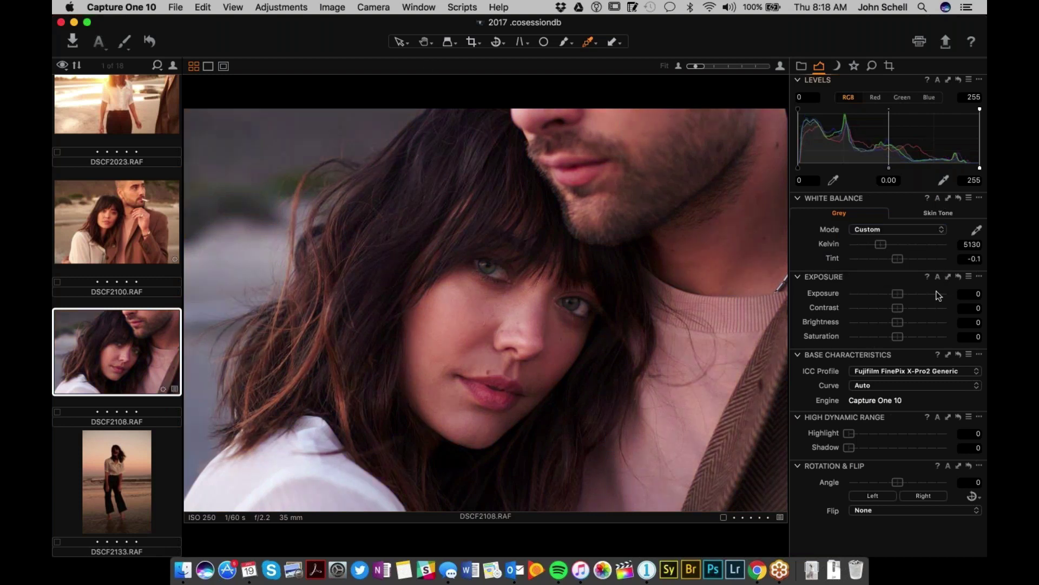
# Try the automatic exposure correction on the couple close-up and reset the exposure settings.
pyautogui.click(938, 276)
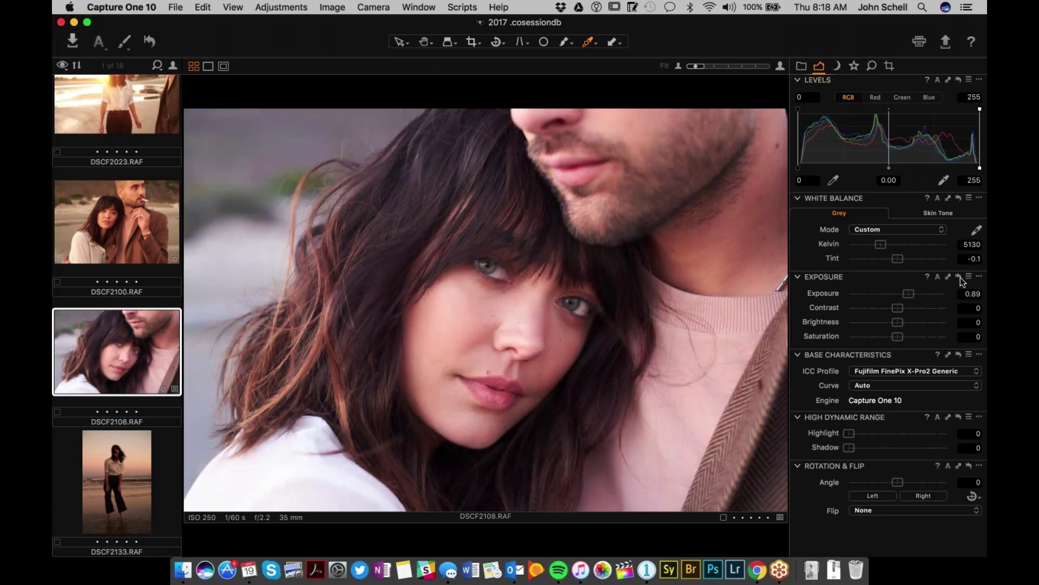
pyautogui.click(959, 276)
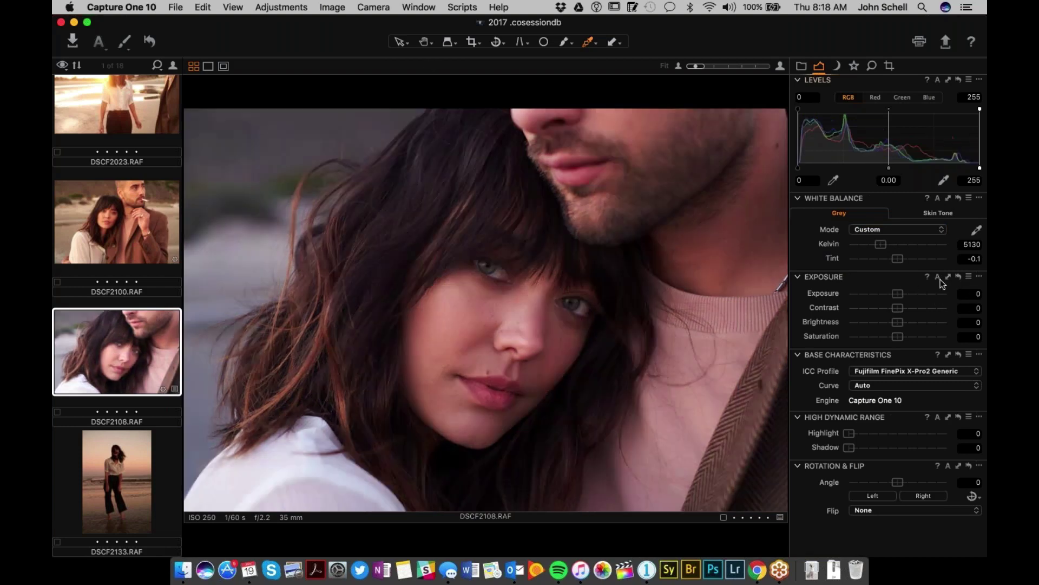
# Examine the available ICC profiles, including the Sony camera profiles and the Fujifilm FinePix X-Pro2 ACROS variants, without applying one.
pyautogui.click(883, 371)
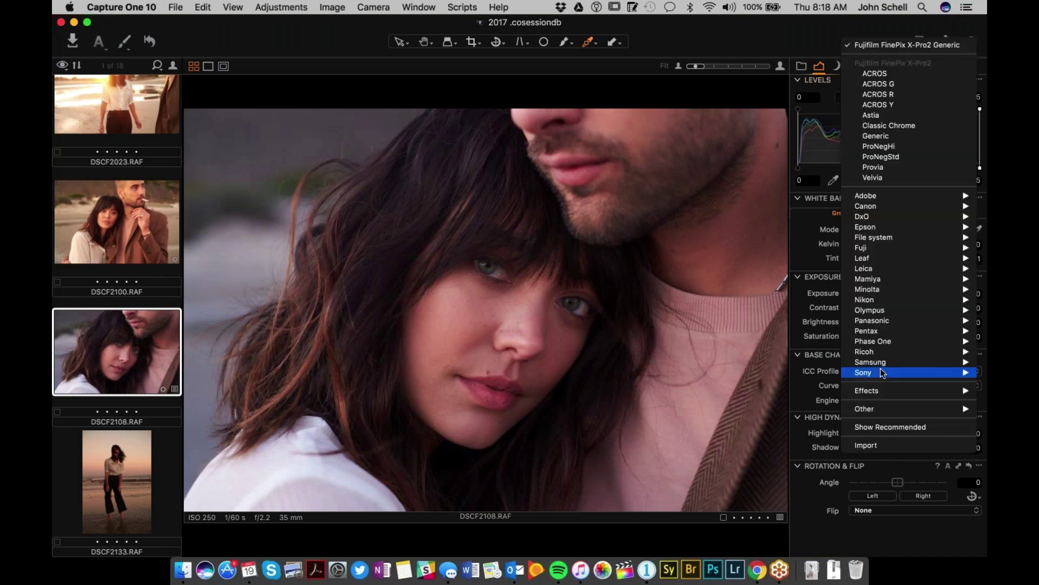
pyautogui.moveTo(882, 372)
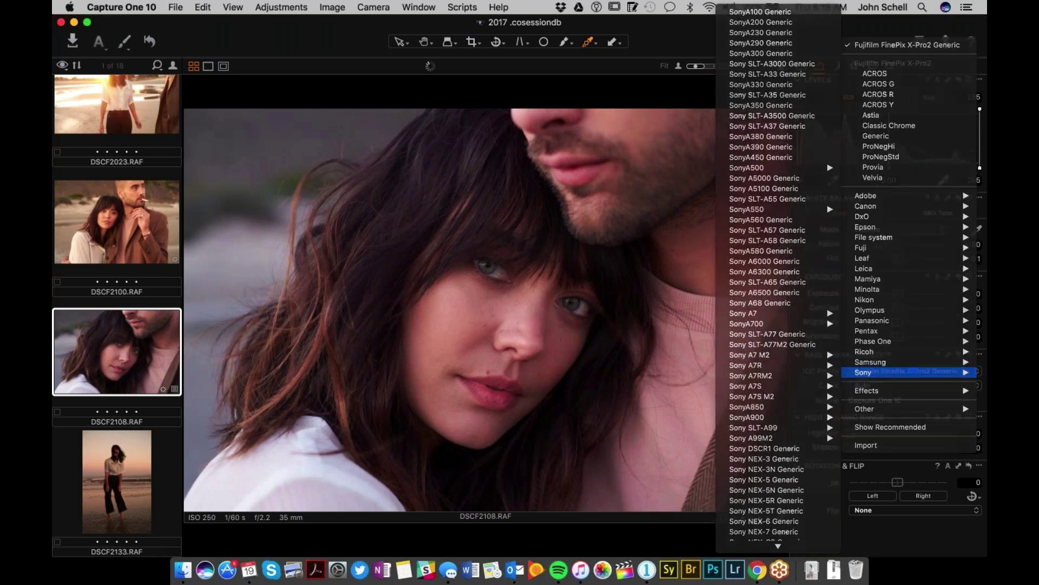
pyautogui.click(922, 381)
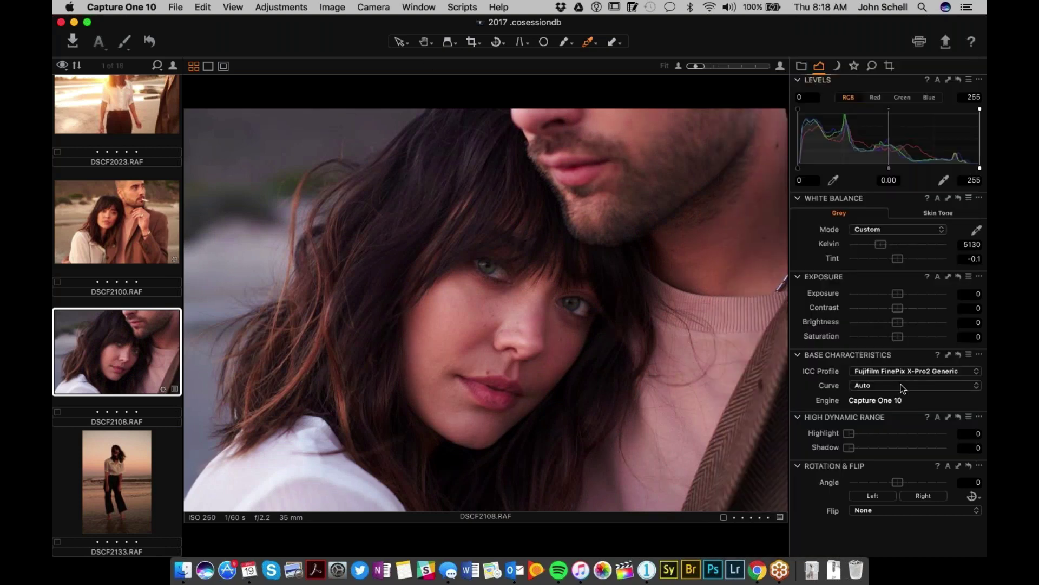
pyautogui.click(948, 392)
pyautogui.click(944, 388)
pyautogui.click(953, 372)
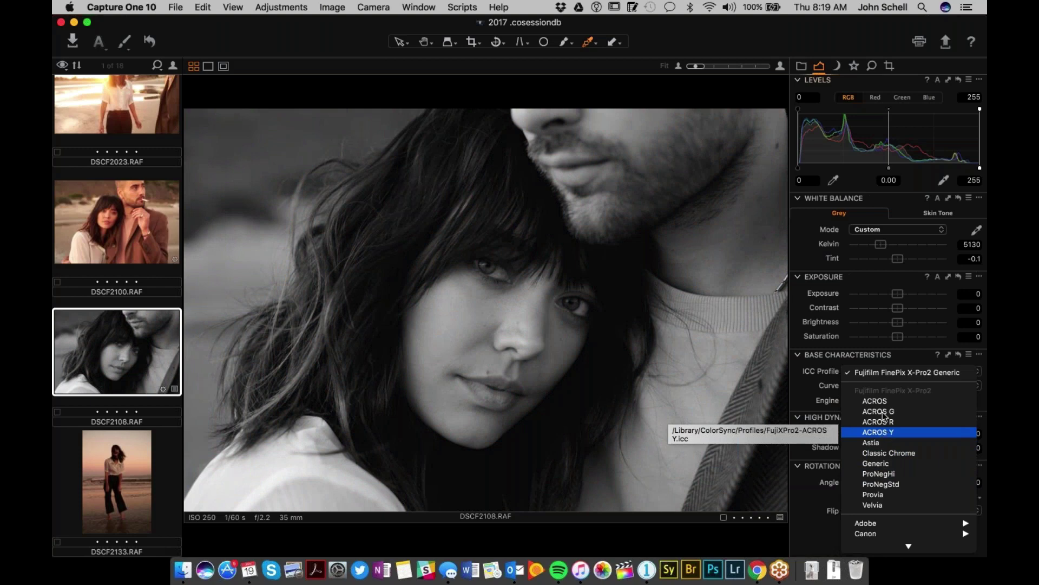
pyautogui.click(898, 356)
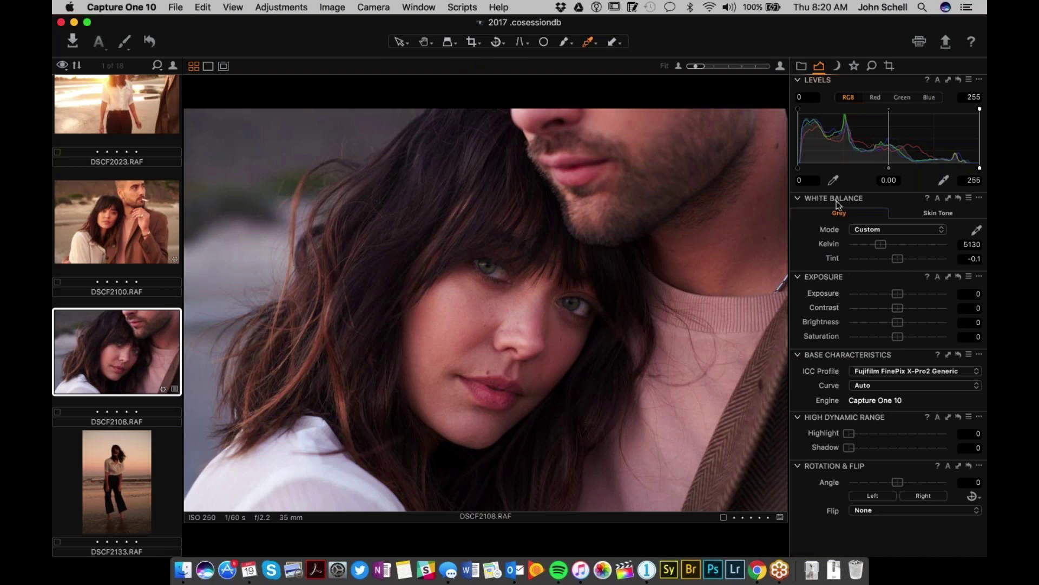
# Preview the Fujifilm FinePix X-Pro2 film profiles on the photo and set the ICC profile to Astia.
pyautogui.click(899, 372)
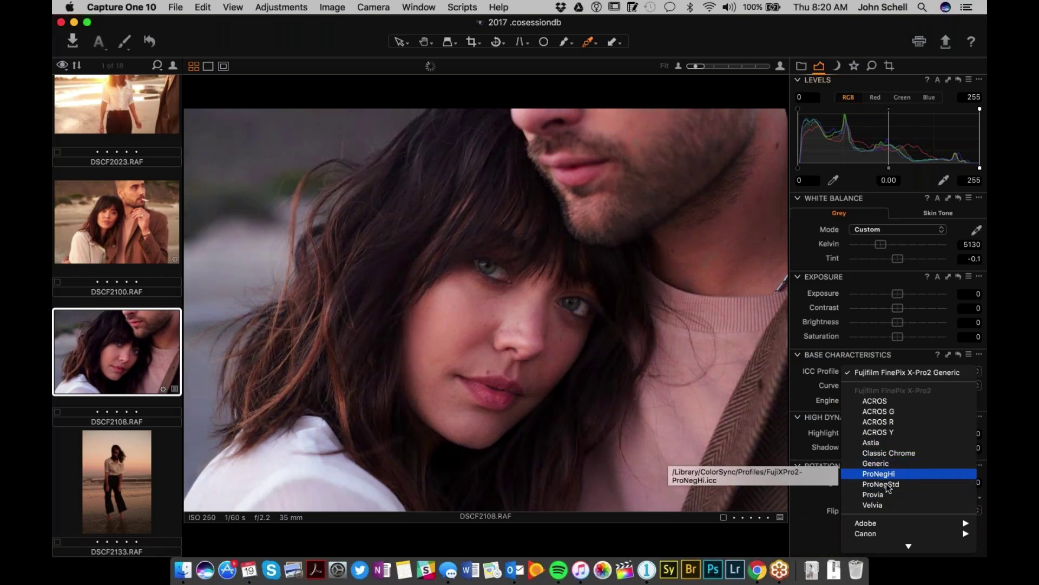
pyautogui.click(881, 443)
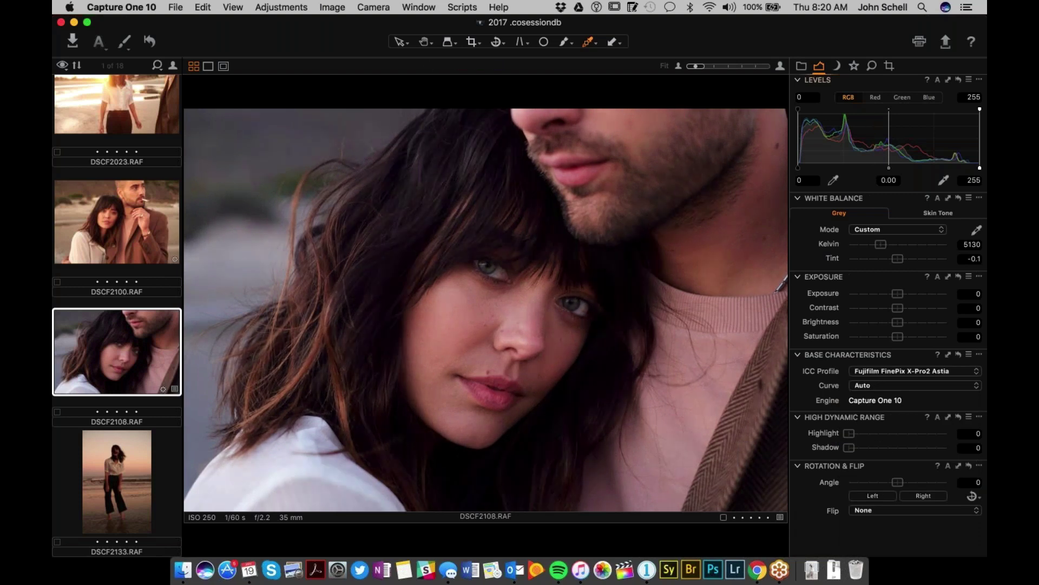
# Set the High Dynamic Range shadow recovery to 6 and the Levels shadow point to 1.
pyautogui.moveTo(849, 449); pyautogui.dragTo(854, 450)
pyautogui.moveTo(798, 169); pyautogui.dragTo(796, 169)
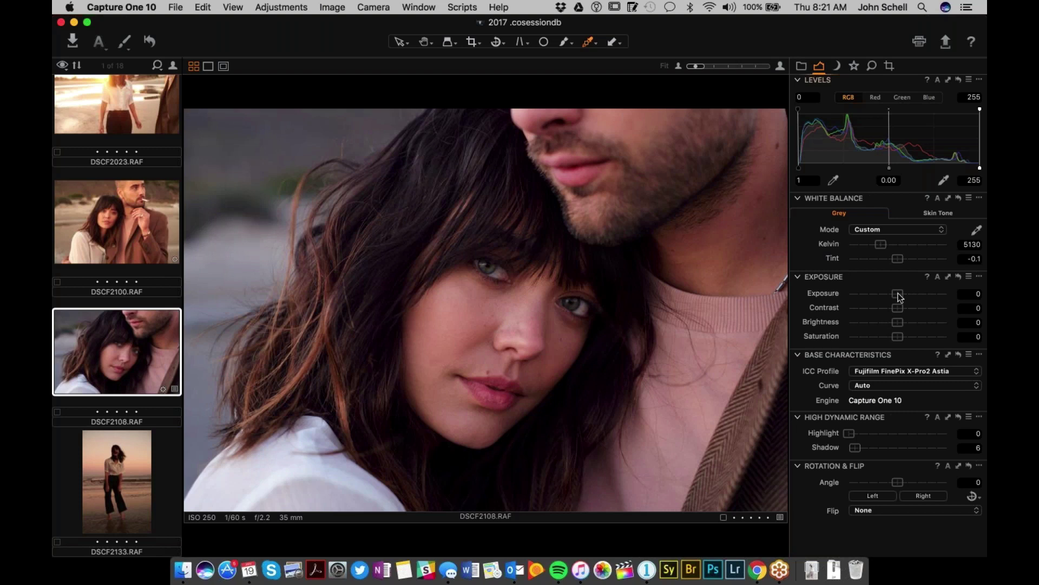
# Set the exposure to 0.05 and inspect the skin on the woman's face up close.
pyautogui.moveTo(899, 295); pyautogui.dragTo(901, 295)
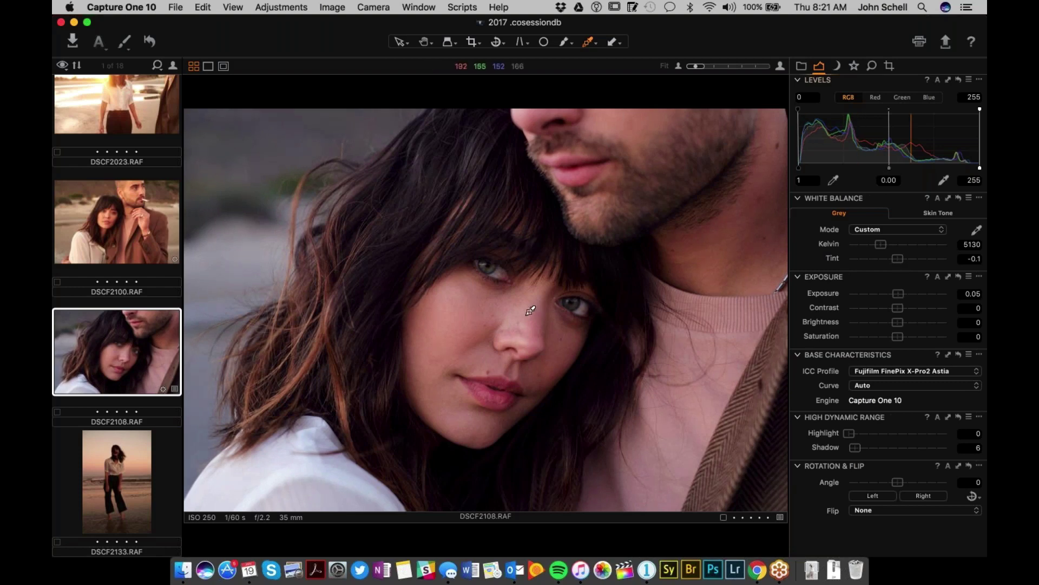
pyautogui.scroll(5, 531, 311)
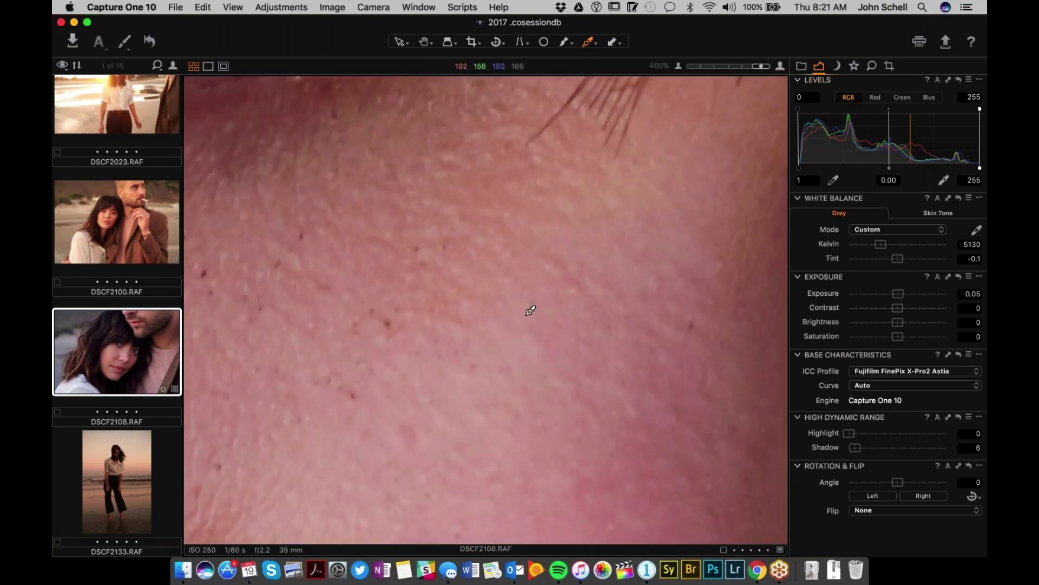
pyautogui.scroll(-5, 531, 310)
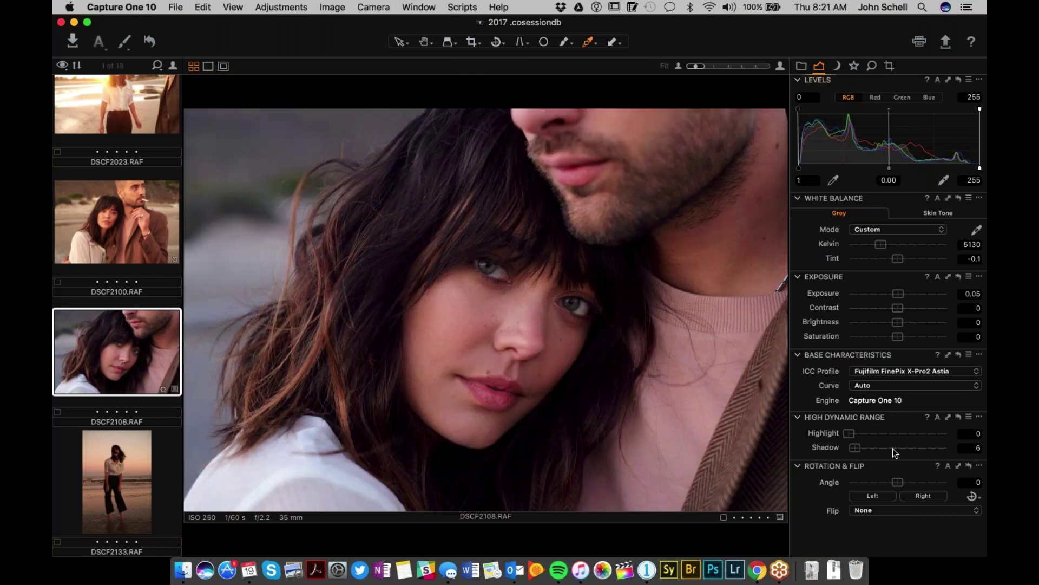
# Look over the color, crop and detail tool sets, ending on the detail tools.
pyautogui.click(844, 67)
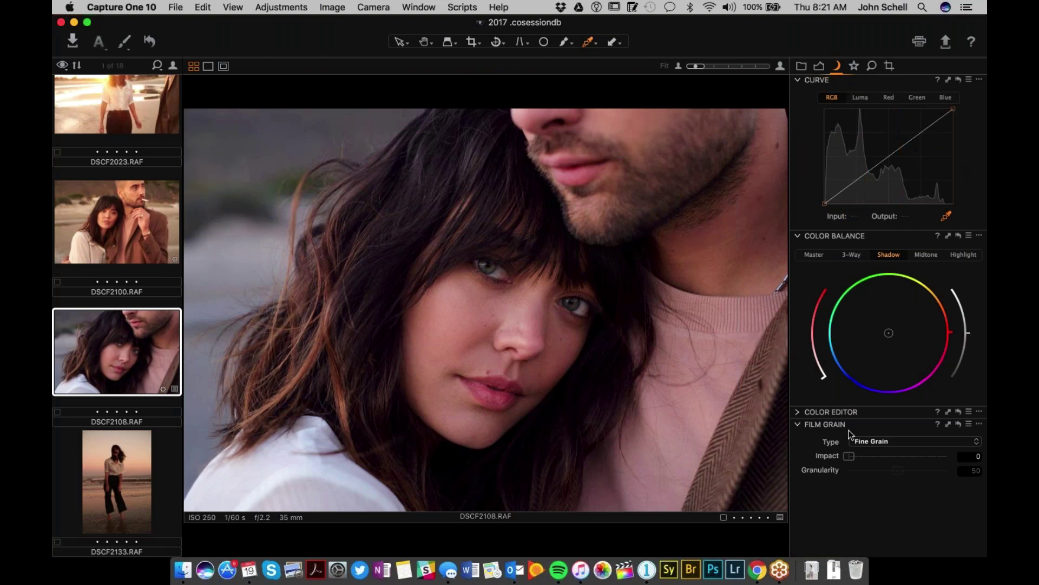
pyautogui.click(889, 67)
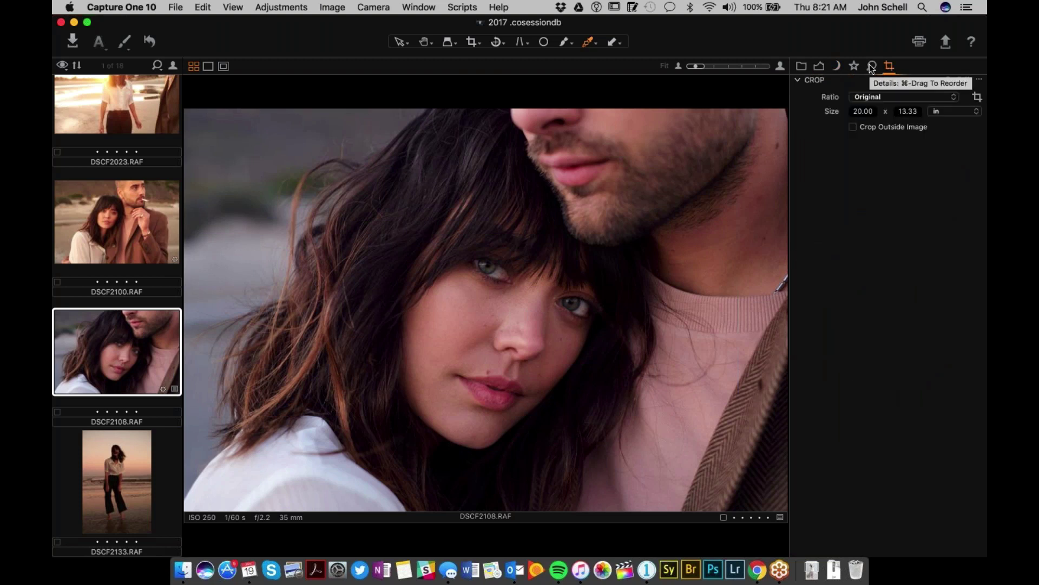
pyautogui.click(871, 67)
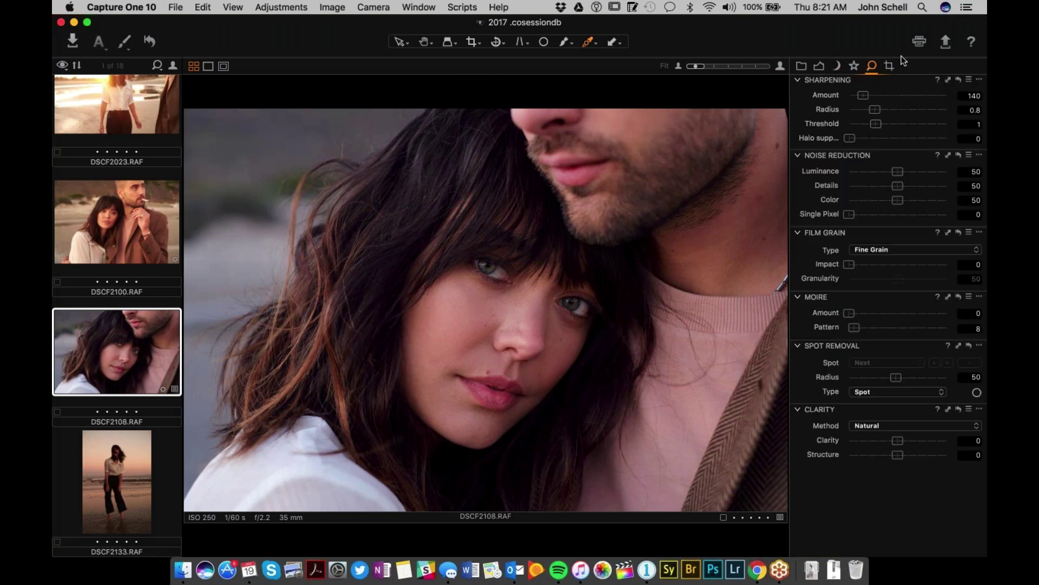
# Set the sharpening amount of DSCF2108.RAF to 200.
pyautogui.click(890, 67)
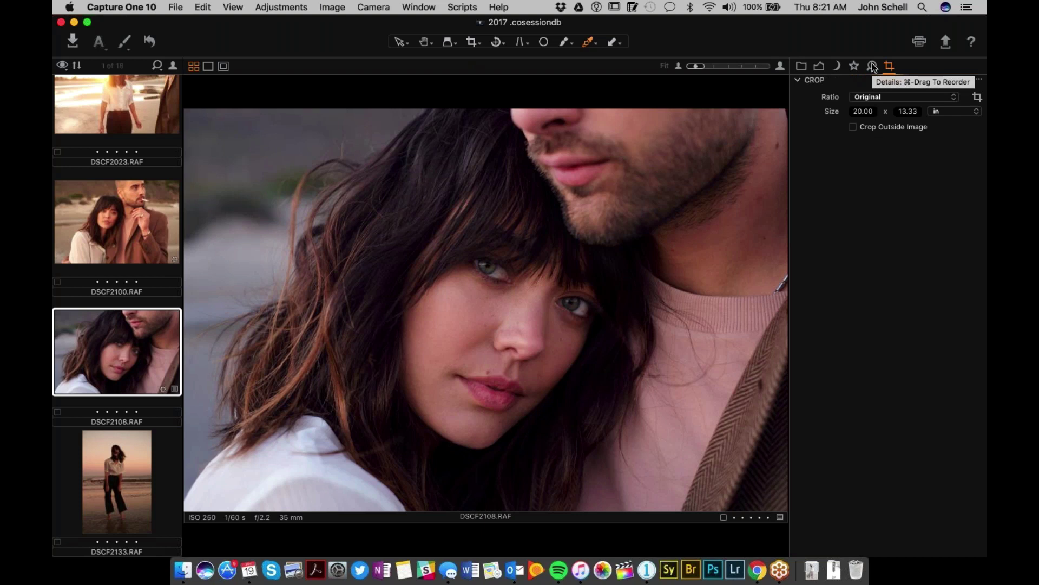
pyautogui.click(872, 67)
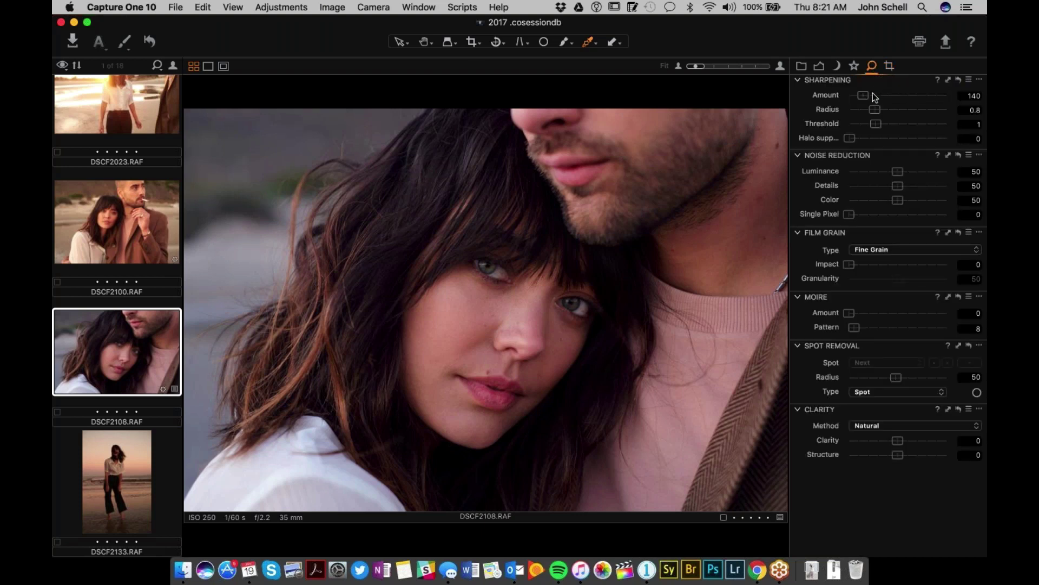
pyautogui.moveTo(867, 96); pyautogui.dragTo(873, 96)
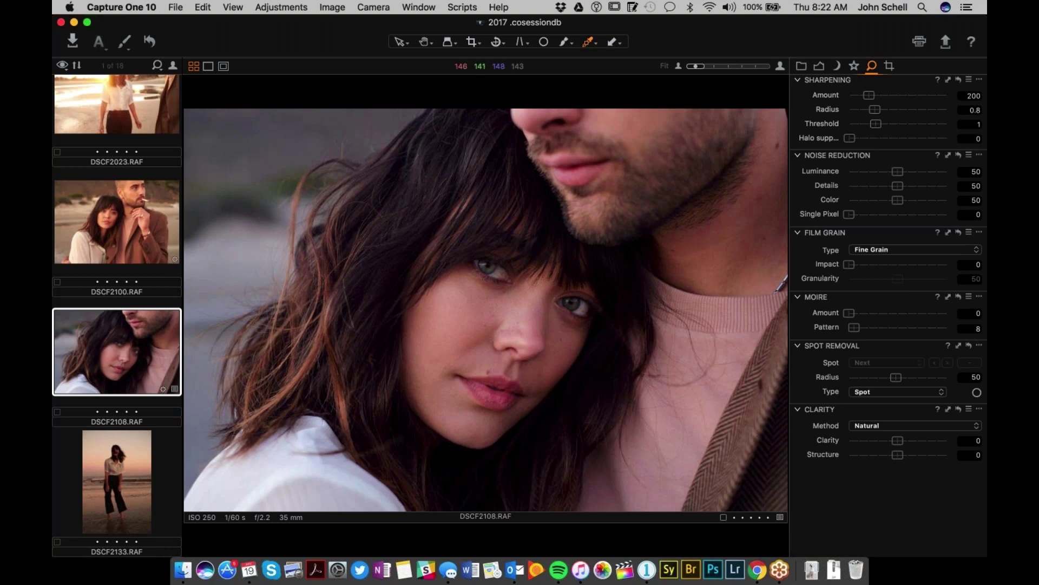
# Apply the adjustments of DSCF2108.RAF to DSCF2100.RAF.
pyautogui.click(128, 212)
pyautogui.click(122, 333)
pyautogui.click(824, 64)
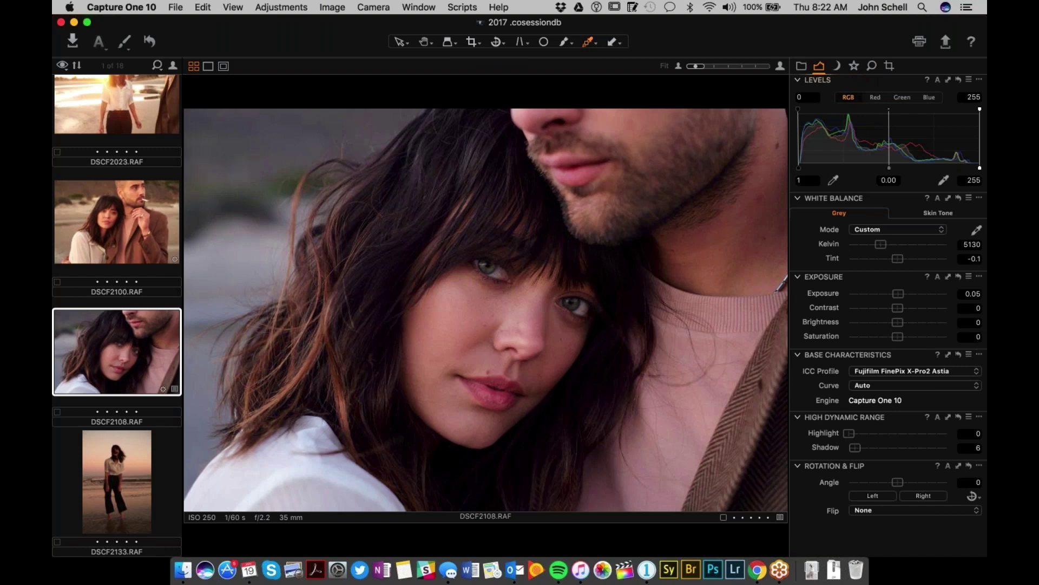
pyautogui.click(123, 229)
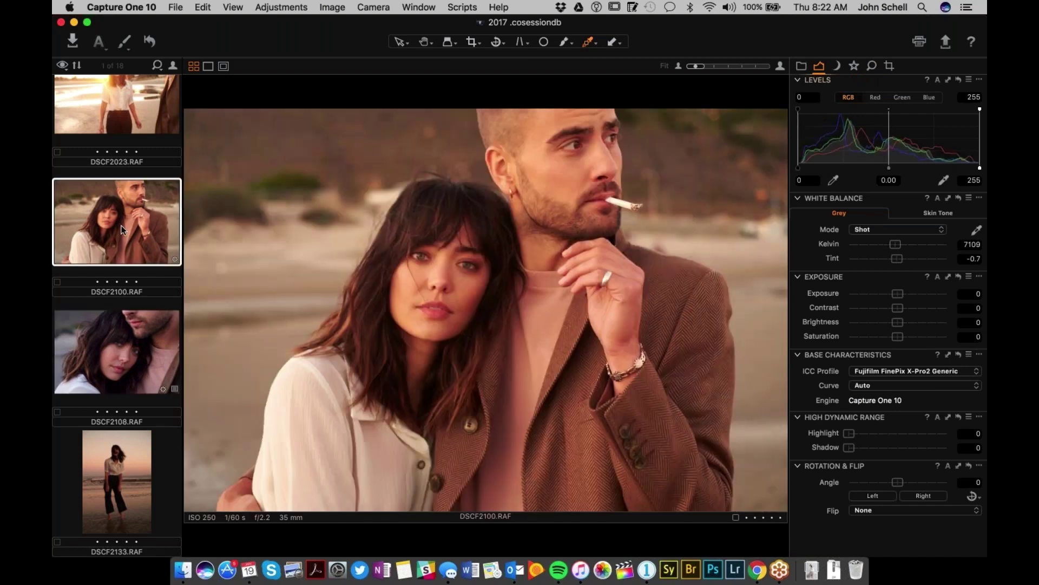
pyautogui.press('super+shift+v')
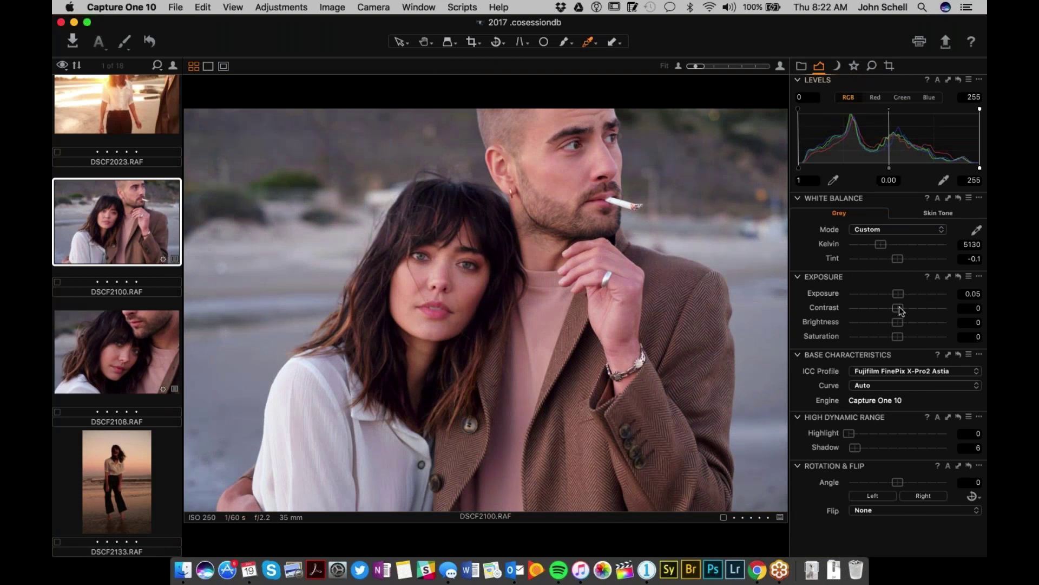
# Set the contrast of DSCF2100.RAF to 10 and its exposure to -0.32.
pyautogui.moveTo(899, 306); pyautogui.dragTo(901, 307)
pyautogui.moveTo(905, 310); pyautogui.dragTo(896, 294)
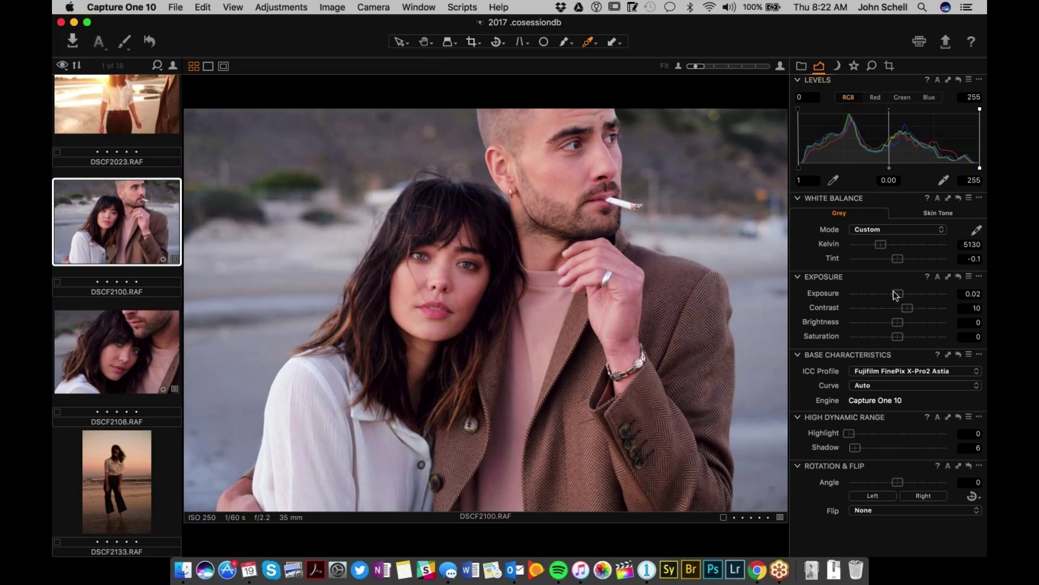
pyautogui.doubleClick(896, 294)
pyautogui.moveTo(895, 295); pyautogui.dragTo(894, 295)
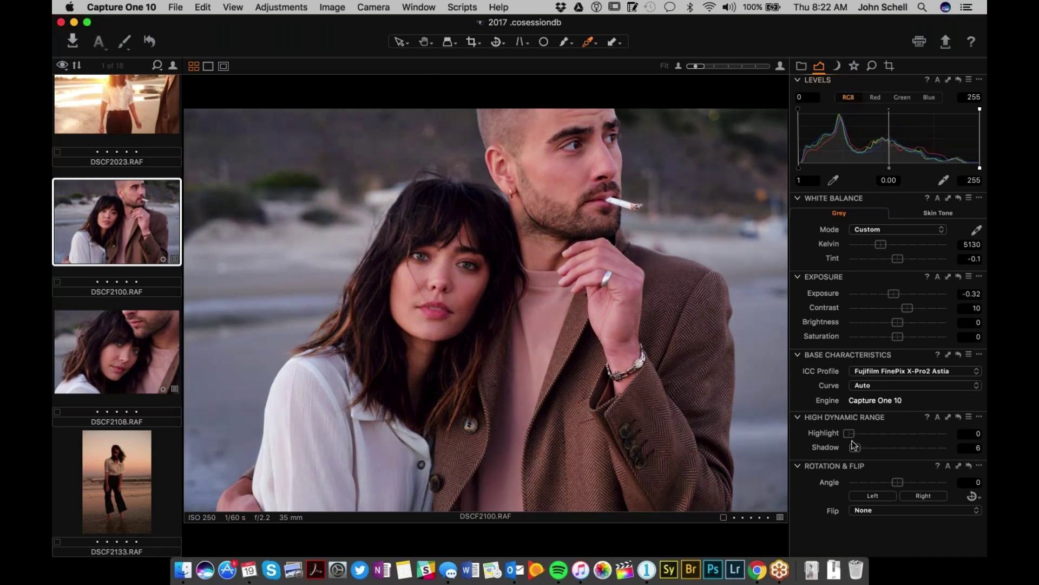
pyautogui.moveTo(799, 169); pyautogui.dragTo(798, 168)
# Crop DSCF2023.RAF to a vertical frame of about 8.64 x 12.96 in around the woman, leaving out the man.
pyautogui.click(127, 384)
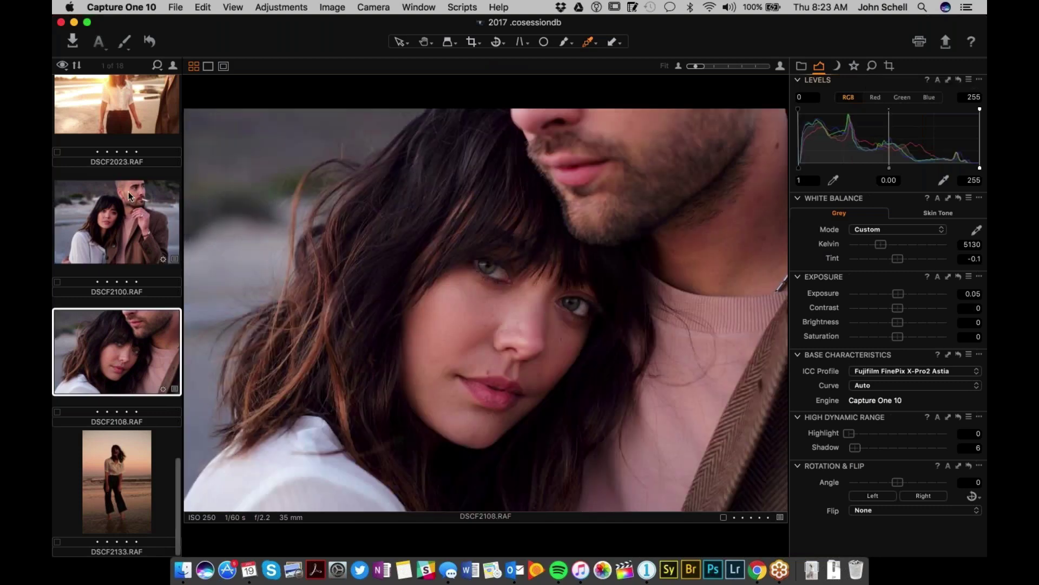
pyautogui.scroll(3, 128, 192)
pyautogui.click(115, 223)
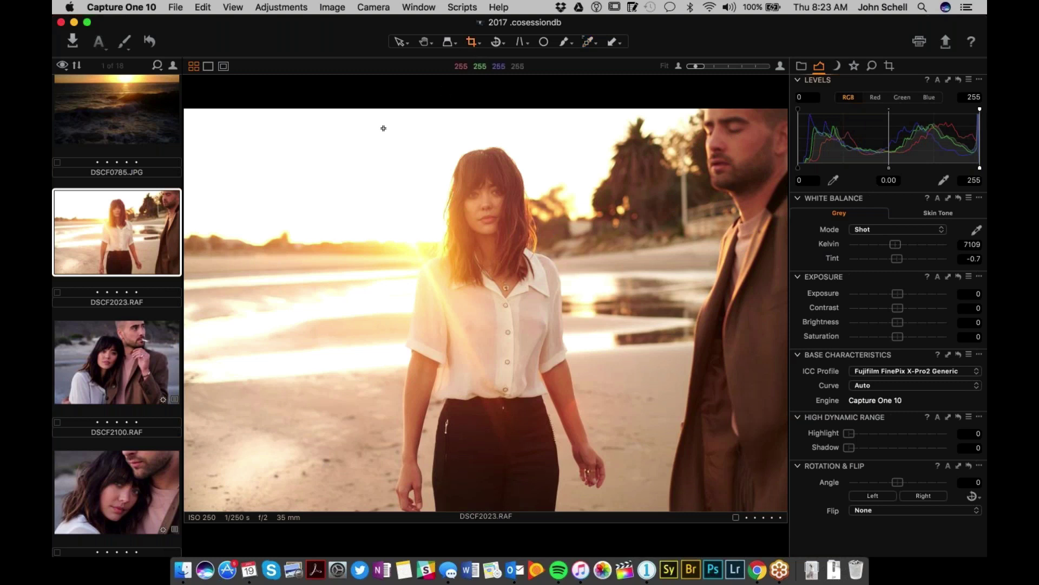
pyautogui.moveTo(378, 118); pyautogui.dragTo(713, 512)
pyautogui.moveTo(577, 433); pyautogui.dragTo(583, 433)
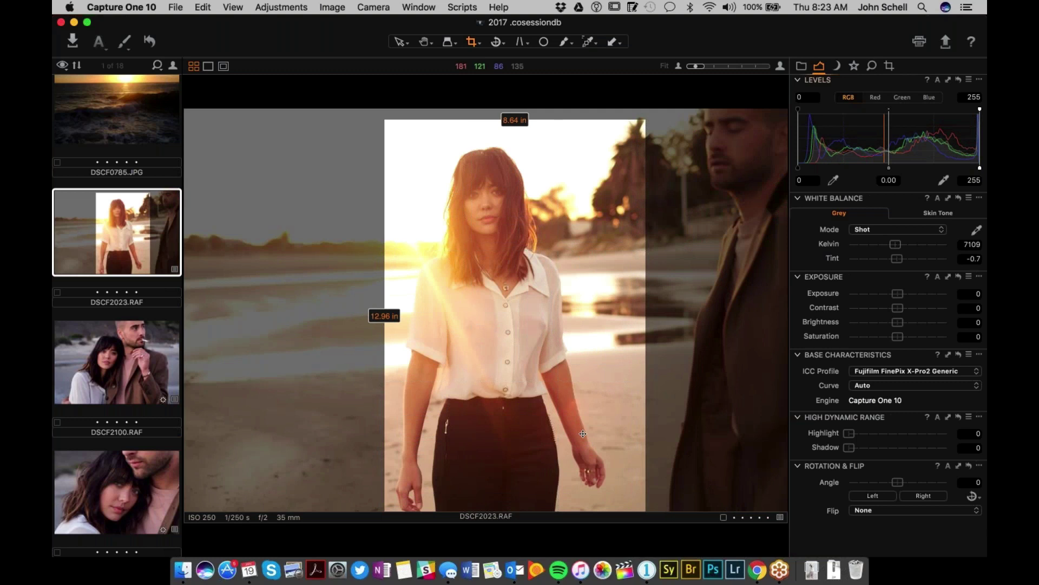
pyautogui.press('v')
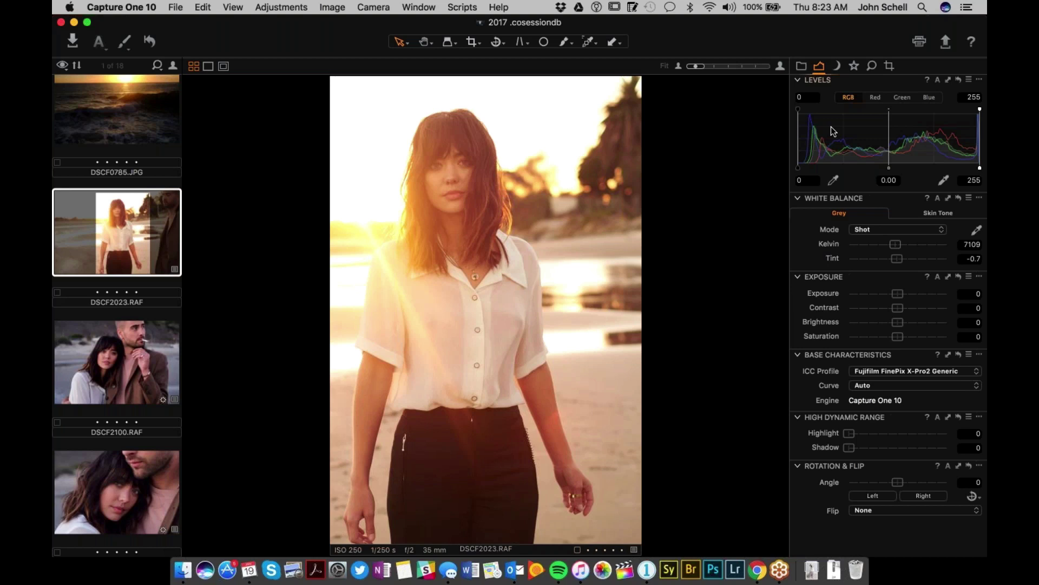
# Set the Levels shadow point of DSCF2023.RAF to 9, the Levels midtone to -0.12 and the contrast to 10.
pyautogui.moveTo(798, 168); pyautogui.dragTo(805, 168)
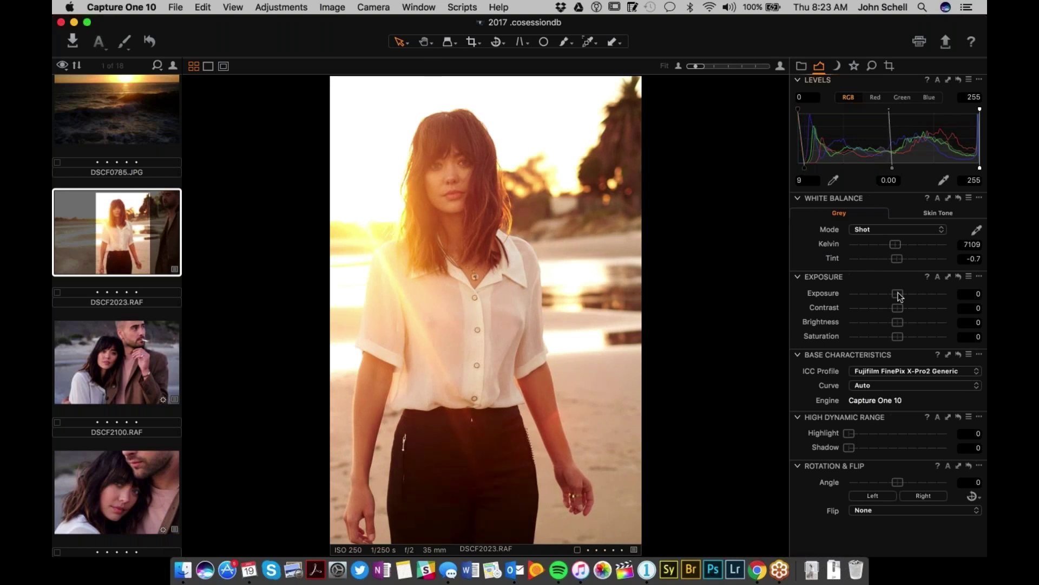
pyautogui.moveTo(900, 304); pyautogui.dragTo(905, 310)
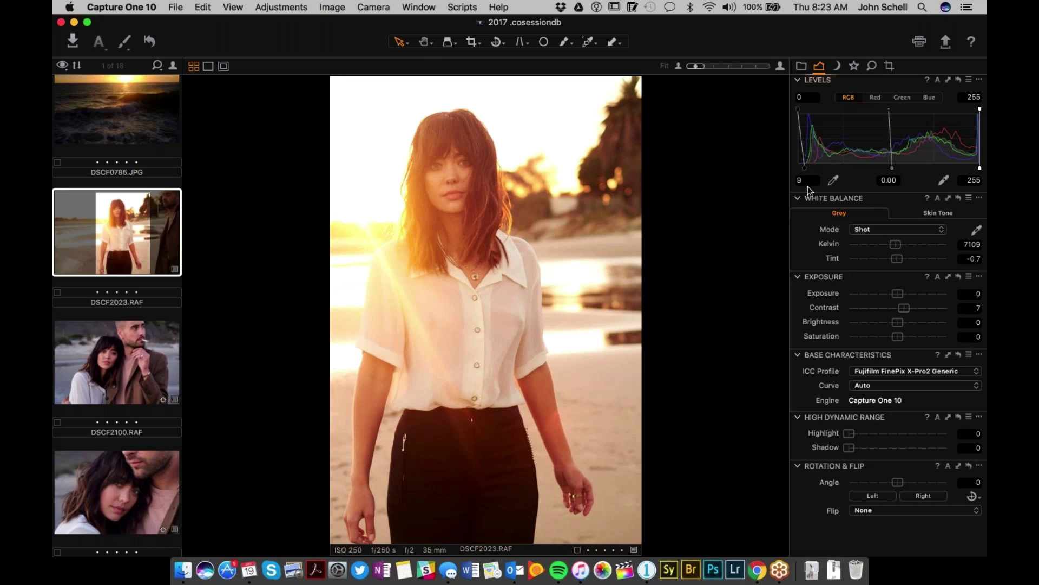
pyautogui.moveTo(892, 168); pyautogui.dragTo(901, 168)
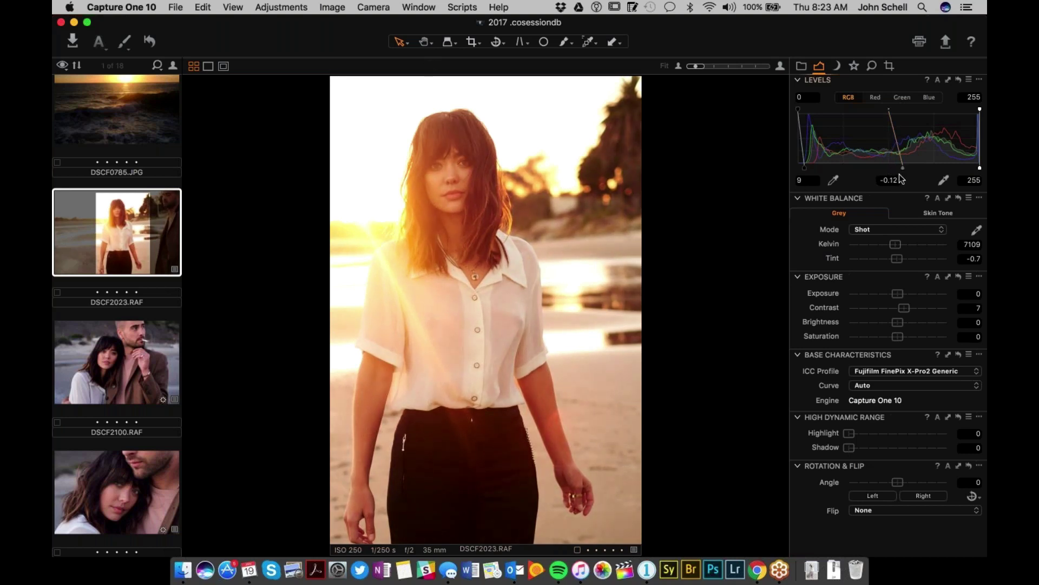
pyautogui.moveTo(905, 309); pyautogui.dragTo(908, 308)
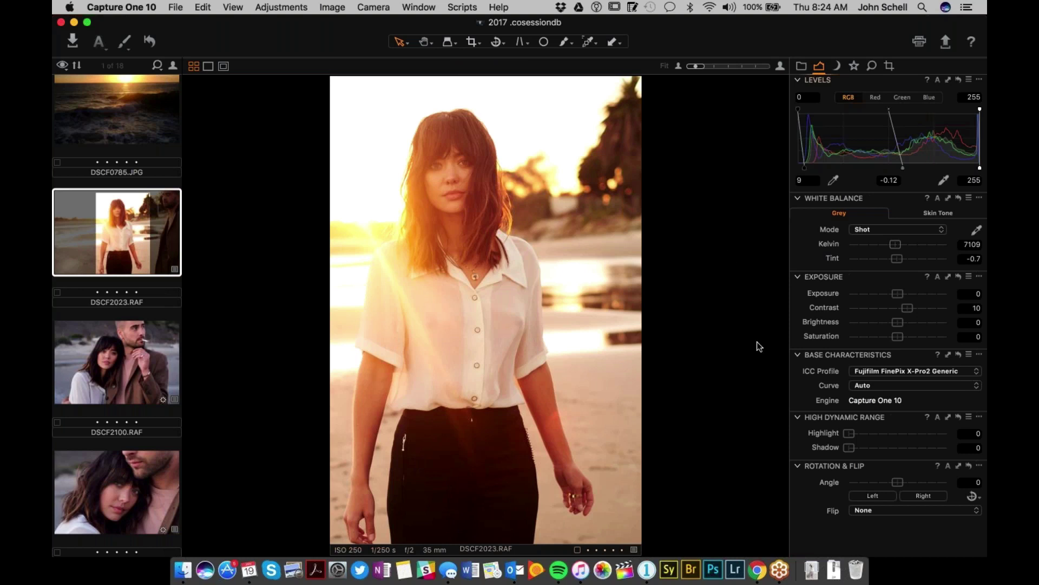
# Set the Levels shadow point of DSCF2023.RAF to 17 and the exposure to -0.16.
pyautogui.moveTo(805, 168); pyautogui.dragTo(805, 169)
pyautogui.moveTo(898, 296); pyautogui.dragTo(897, 296)
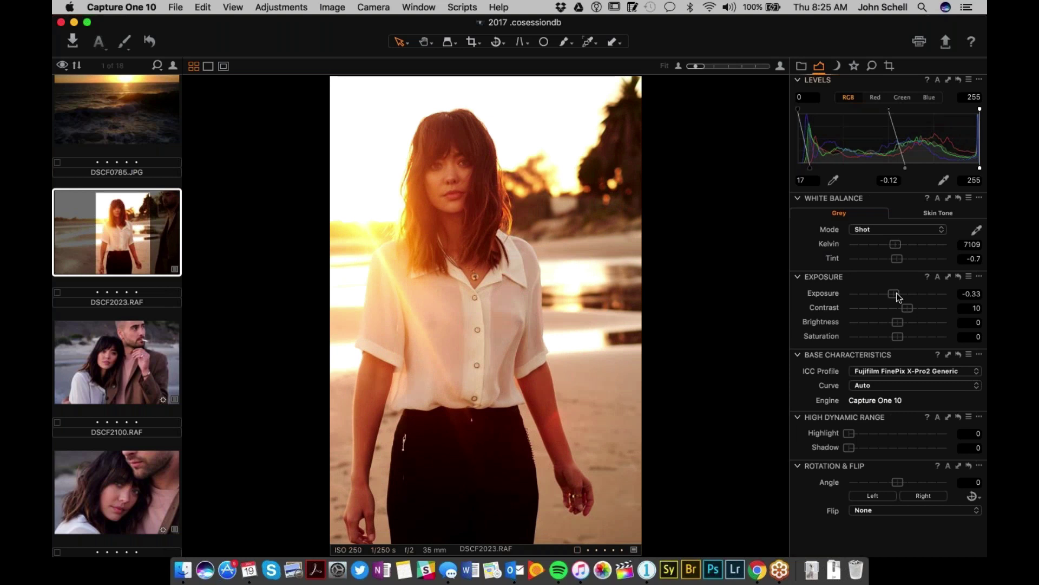
pyautogui.scroll(-3, 897, 293)
pyautogui.scroll(2, 897, 293)
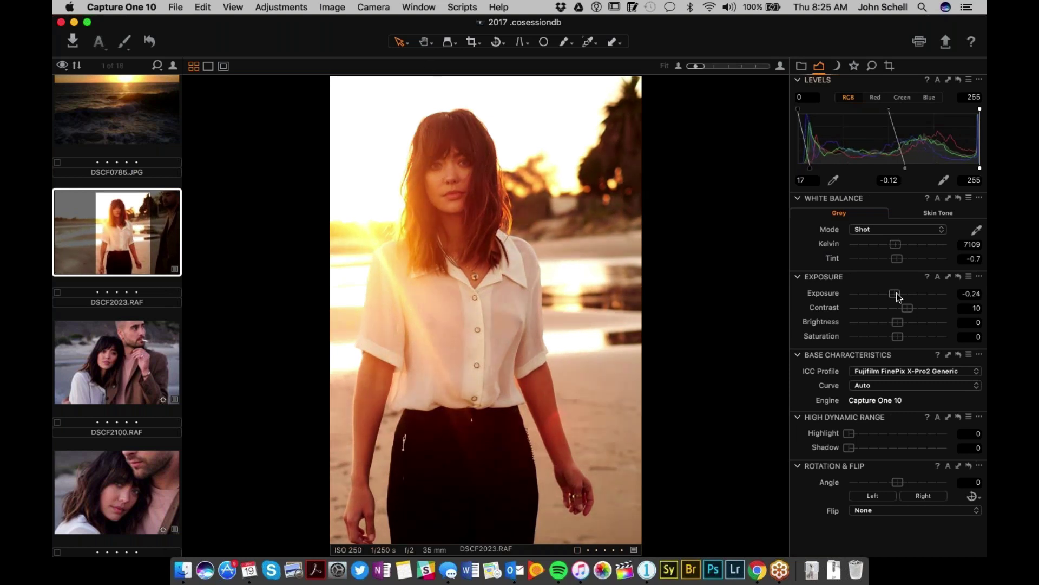
pyautogui.scroll(1, 897, 293)
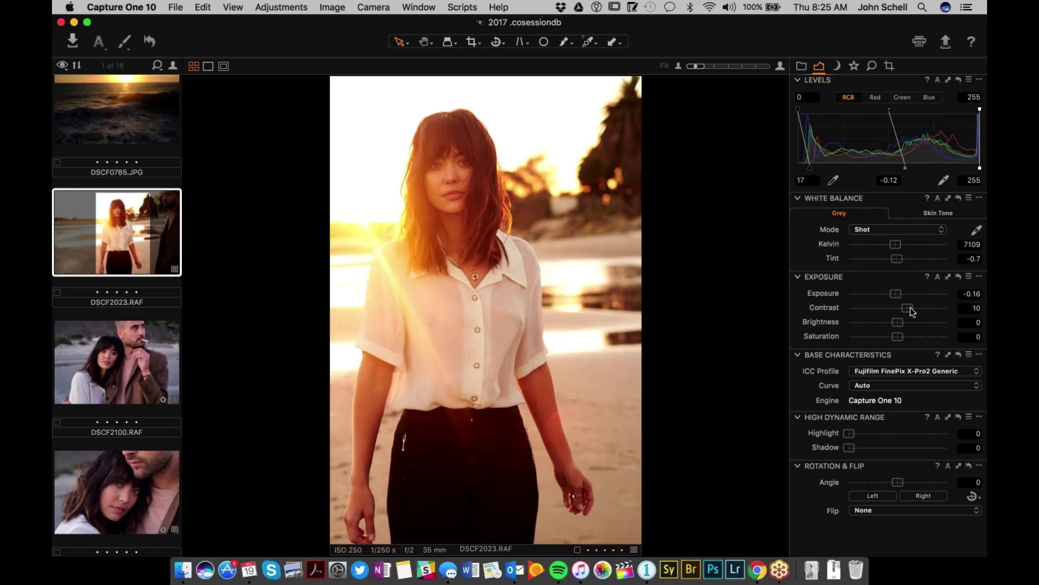
pyautogui.moveTo(908, 308); pyautogui.dragTo(909, 309)
# Look over the unedited photos AP6V8585.CR2, AP6V9200.CR2, DSCF0002.RAF and DSCF0019.RAF to judge their exposure and color.
pyautogui.scroll(10, 132, 339)
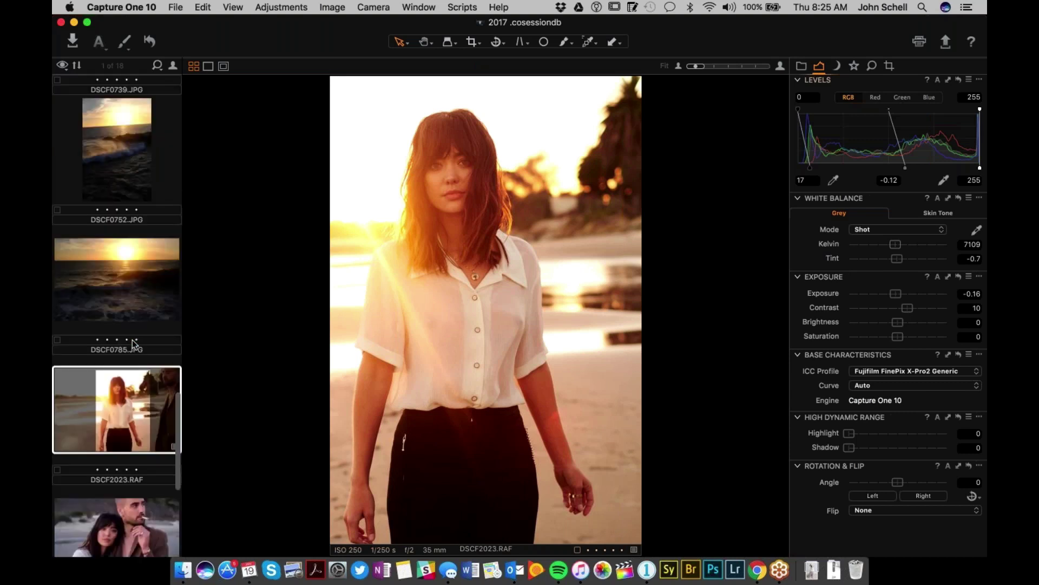
pyautogui.scroll(10, 134, 344)
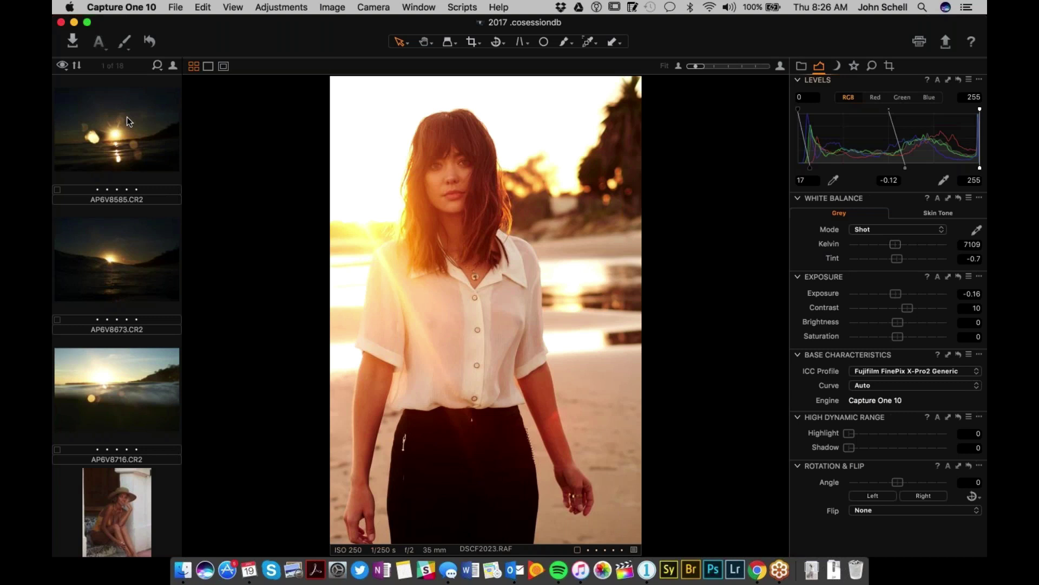
pyautogui.click(126, 116)
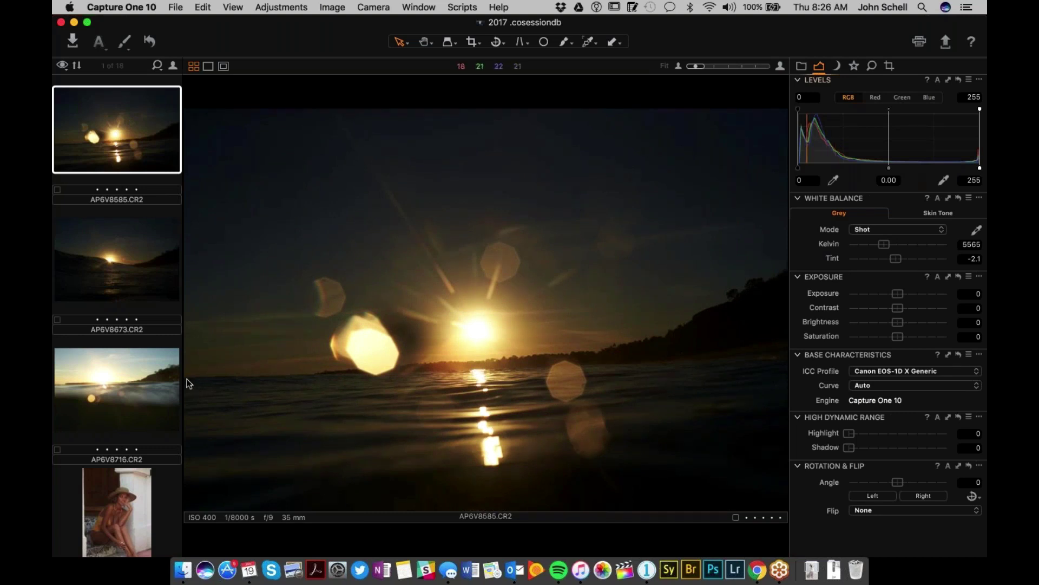
pyautogui.scroll(-3, 134, 371)
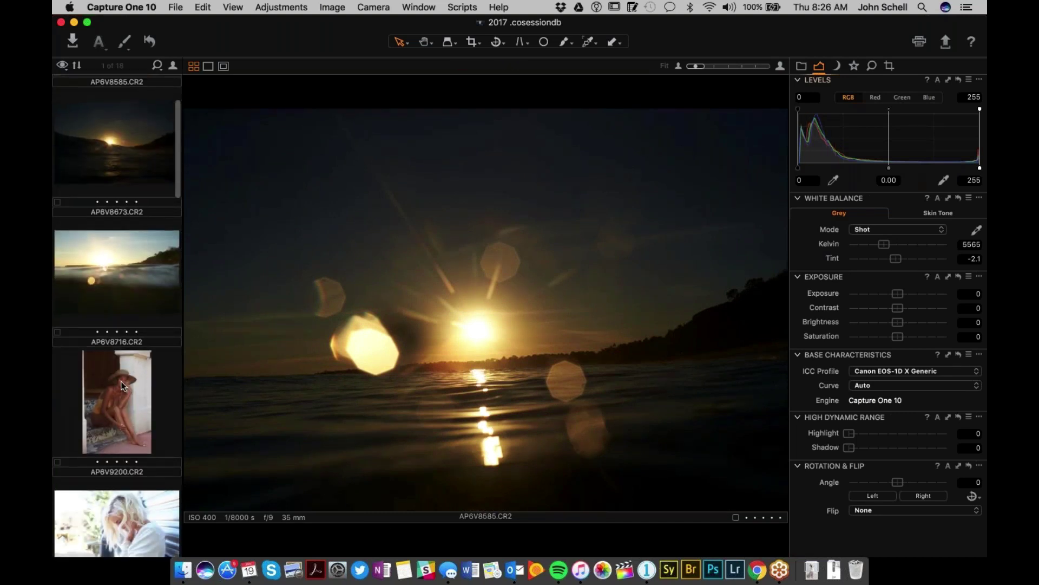
pyautogui.click(124, 386)
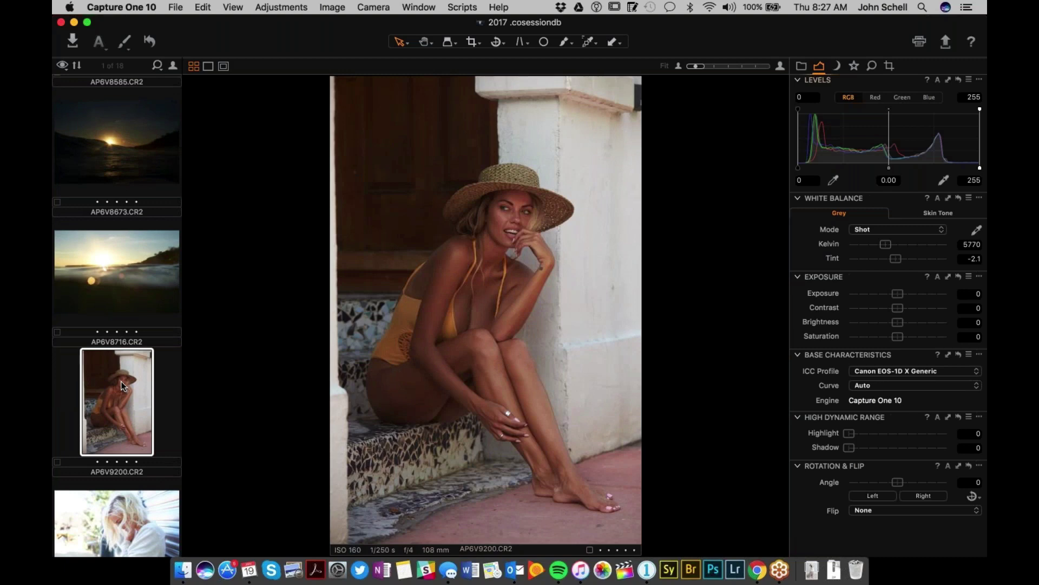
pyautogui.scroll(-3, 121, 385)
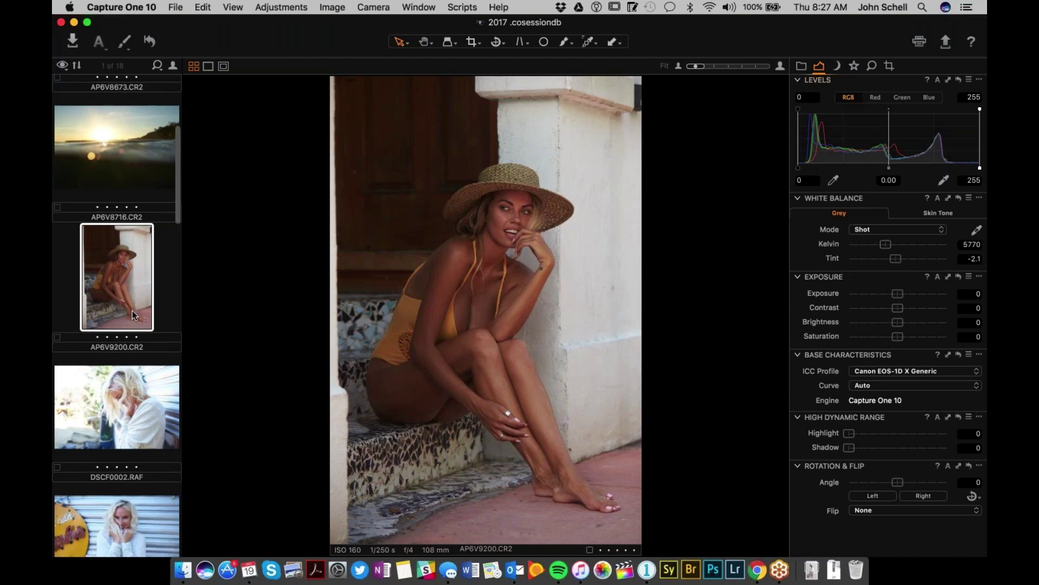
pyautogui.scroll(-1, 125, 335)
pyautogui.click(120, 372)
pyautogui.scroll(-5, 119, 374)
pyautogui.click(115, 389)
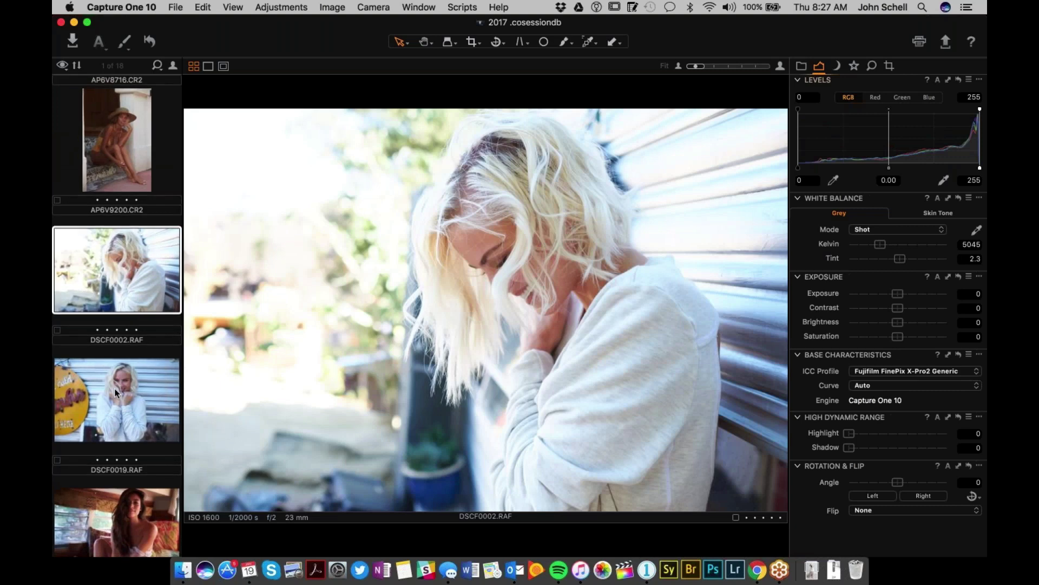
pyautogui.scroll(-3, 114, 388)
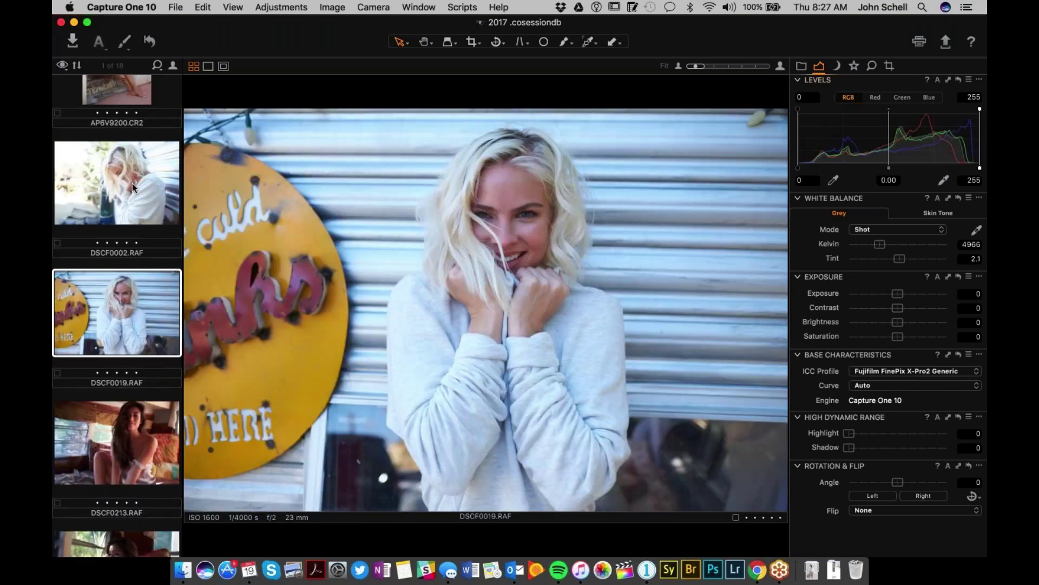
pyautogui.click(132, 183)
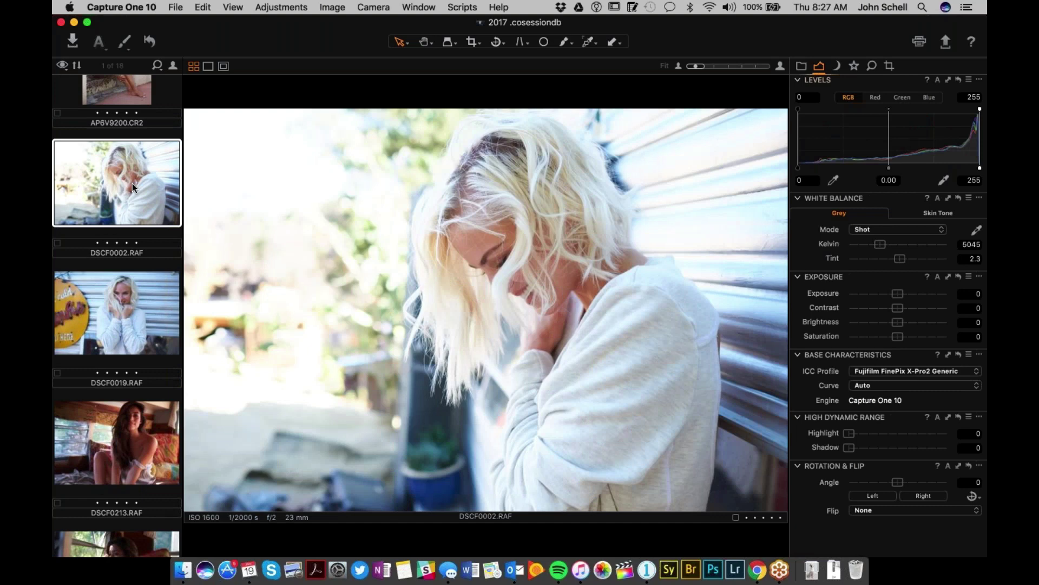
pyautogui.scroll(6, 132, 183)
# Try a right quarter-turn and a rotation angle of -0.56 on AP6V8585.CR2, reverting each one.
pyautogui.click(109, 113)
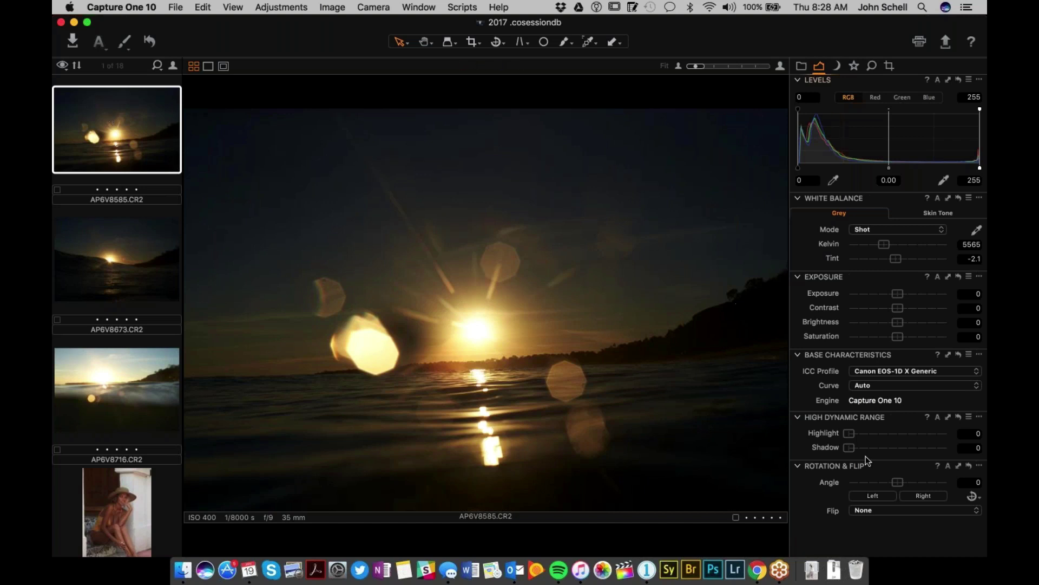
pyautogui.click(923, 497)
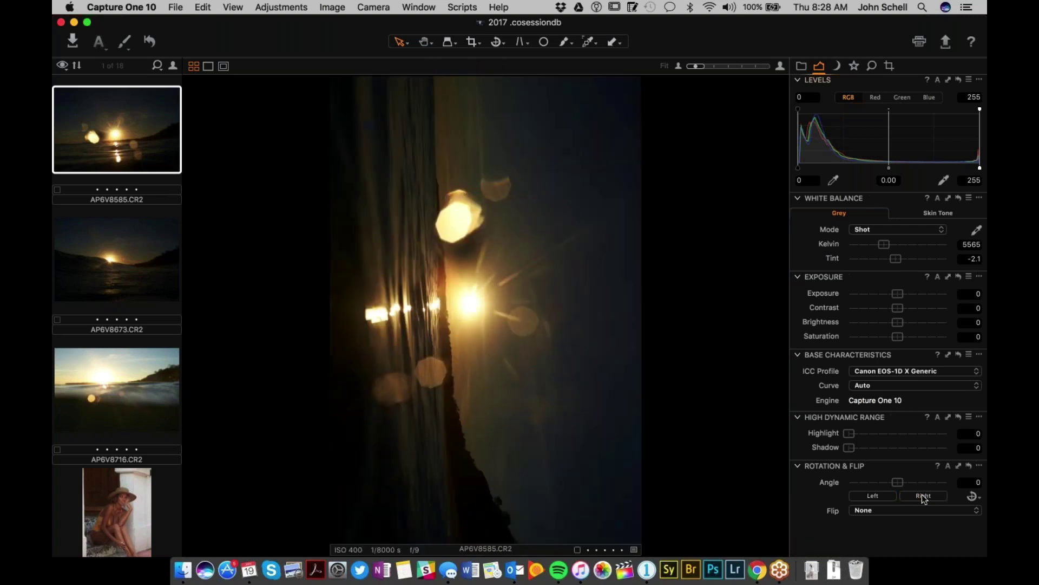
pyautogui.click(859, 497)
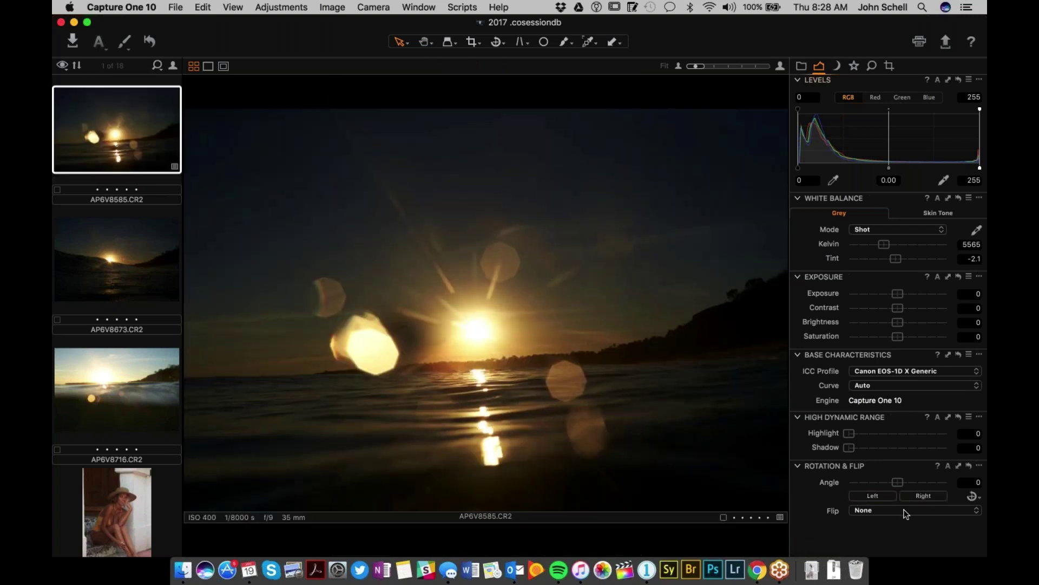
pyautogui.click(906, 511)
pyautogui.click(906, 511)
pyautogui.click(897, 482)
pyautogui.moveTo(897, 484); pyautogui.dragTo(896, 485)
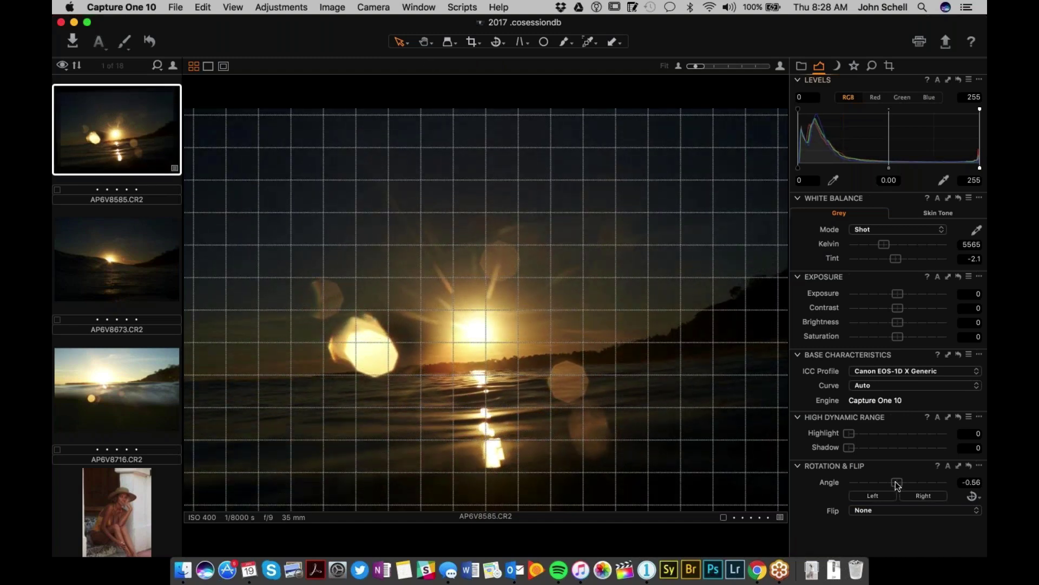
pyautogui.doubleClick(896, 483)
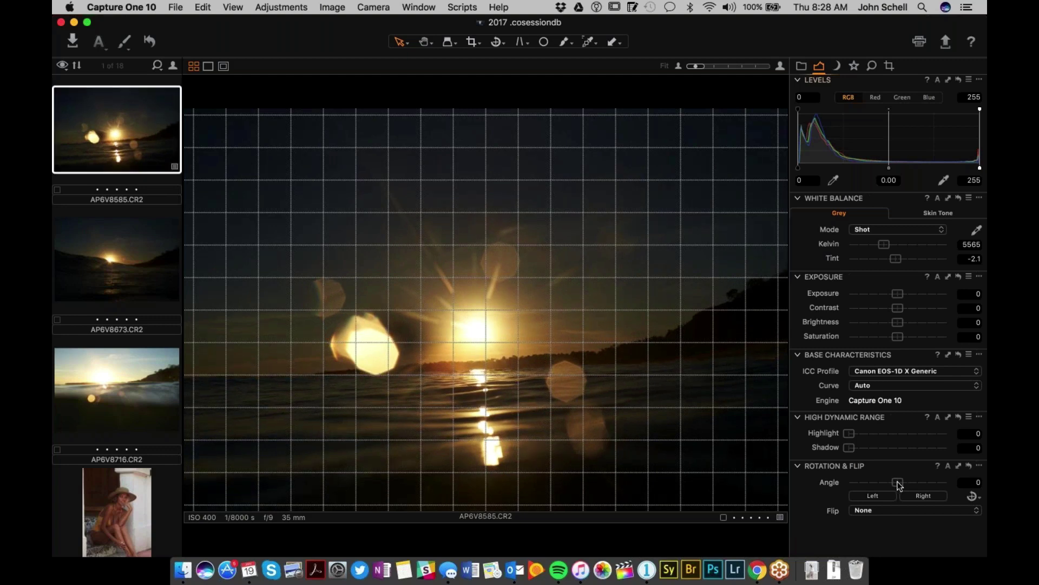
# Compare AP6V9200.CR2 with DSCF0002.RAF by viewing them alternately, ending on DSCF0002.RAF.
pyautogui.click(94, 283)
pyautogui.scroll(-5, 106, 271)
pyautogui.click(111, 270)
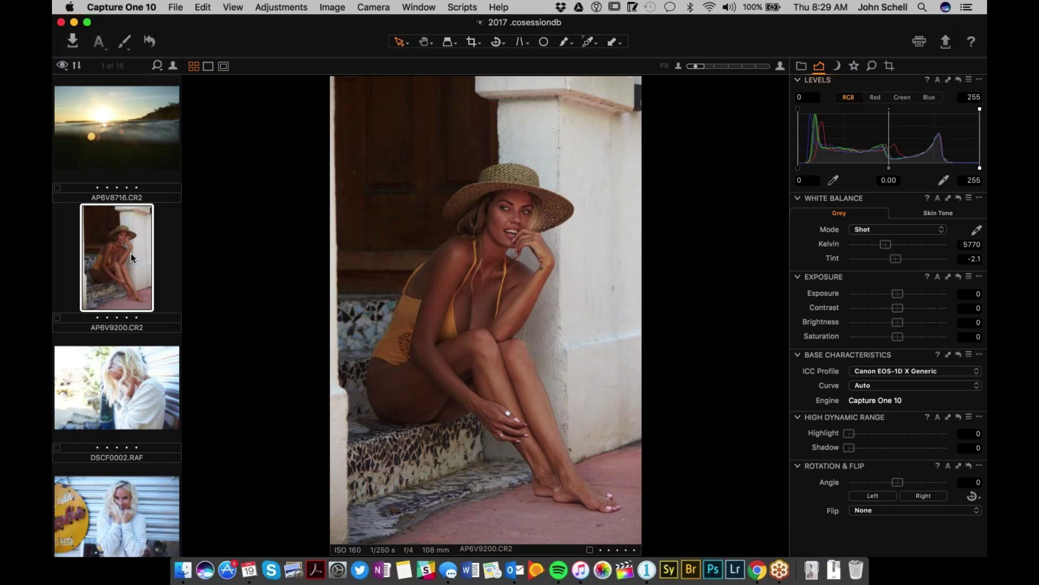
pyautogui.press('Down')
pyautogui.press('Up')
pyautogui.click(123, 391)
pyautogui.click(122, 264)
pyautogui.click(131, 388)
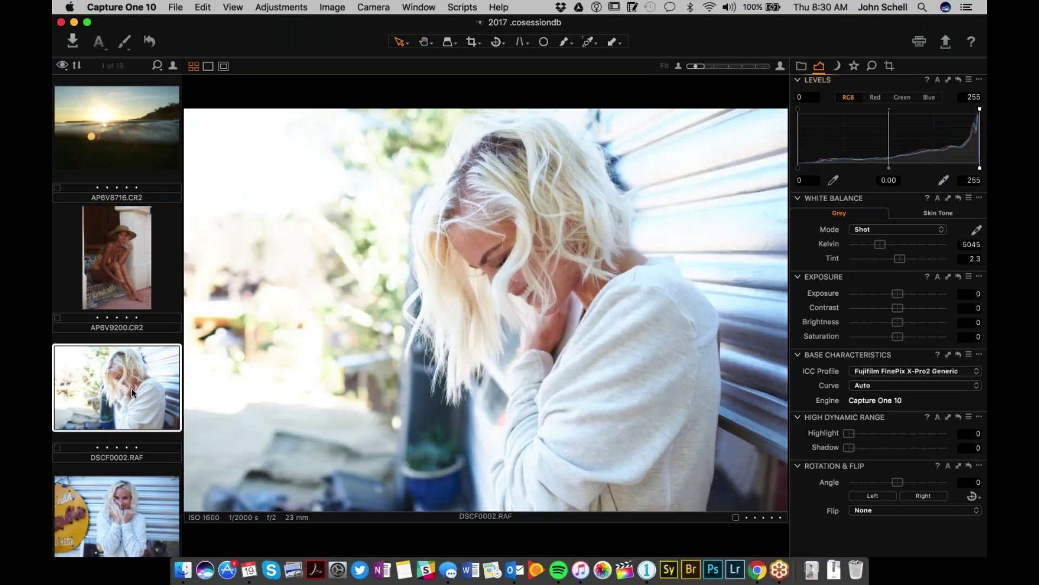
# Look over DSCF0019.RAF, DSCF0213.RAF and DSCF0251.RAF to judge their light and color, ending on DSCF0213.RAF.
pyautogui.scroll(-1, 128, 456)
pyautogui.click(129, 459)
pyautogui.scroll(-3, 127, 456)
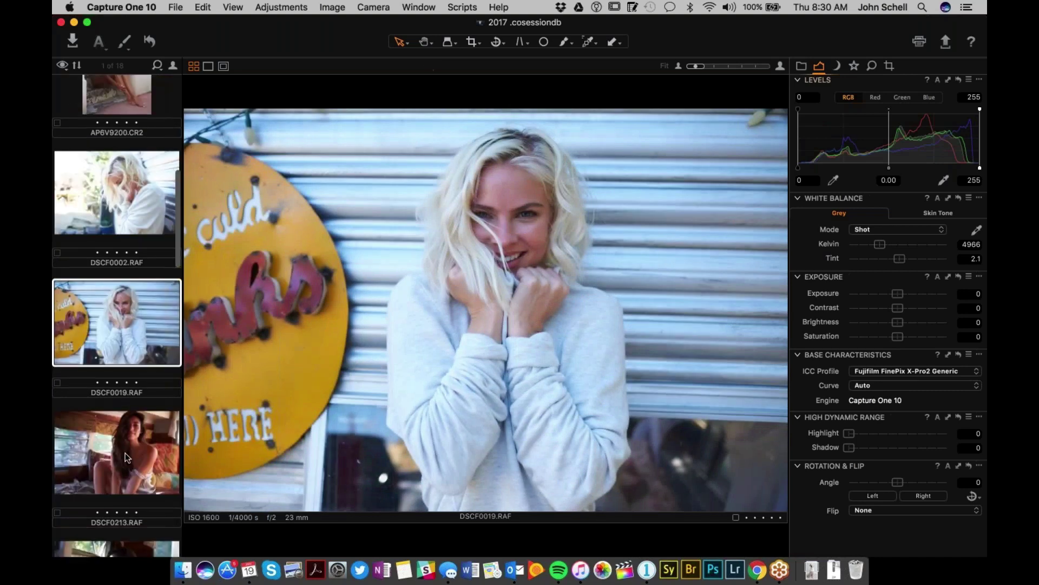
pyautogui.click(125, 454)
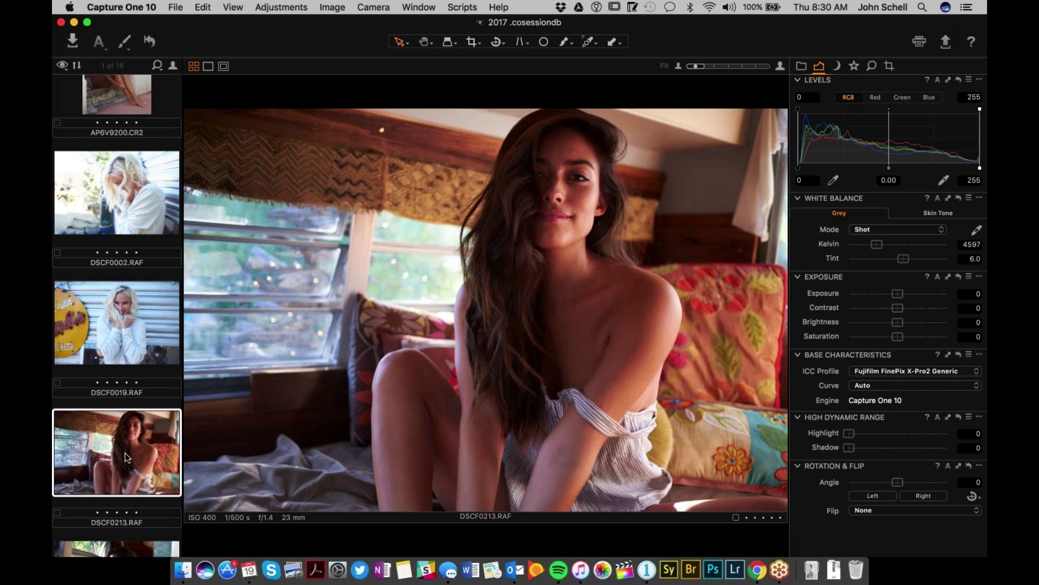
pyautogui.scroll(-5, 125, 453)
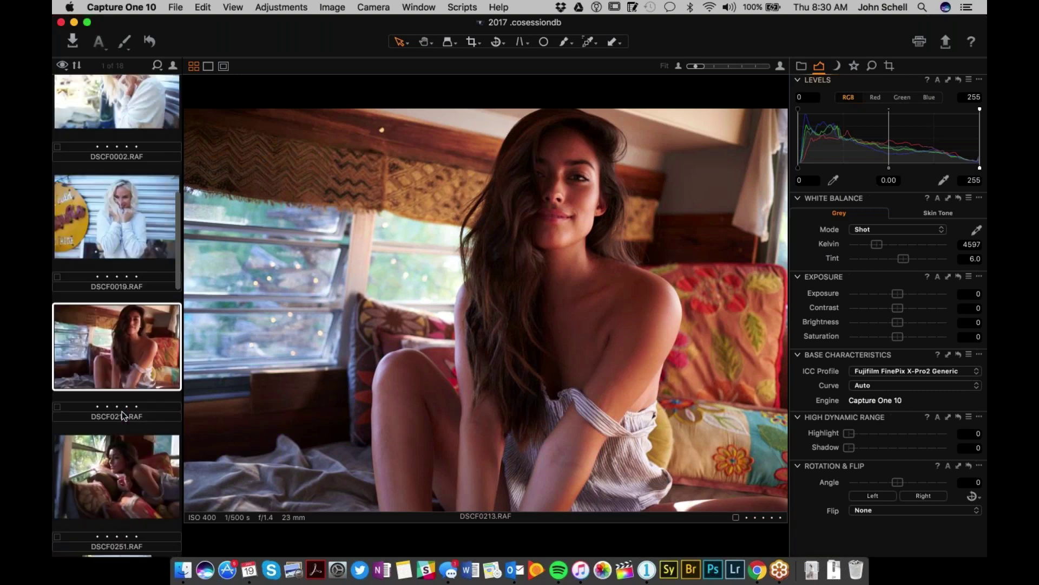
pyautogui.click(126, 495)
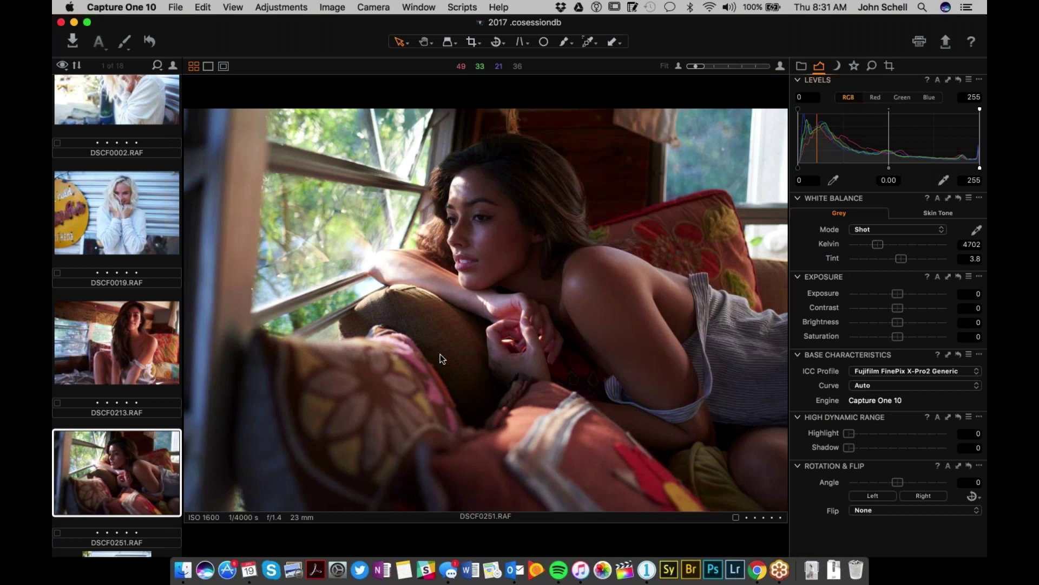
pyautogui.click(141, 340)
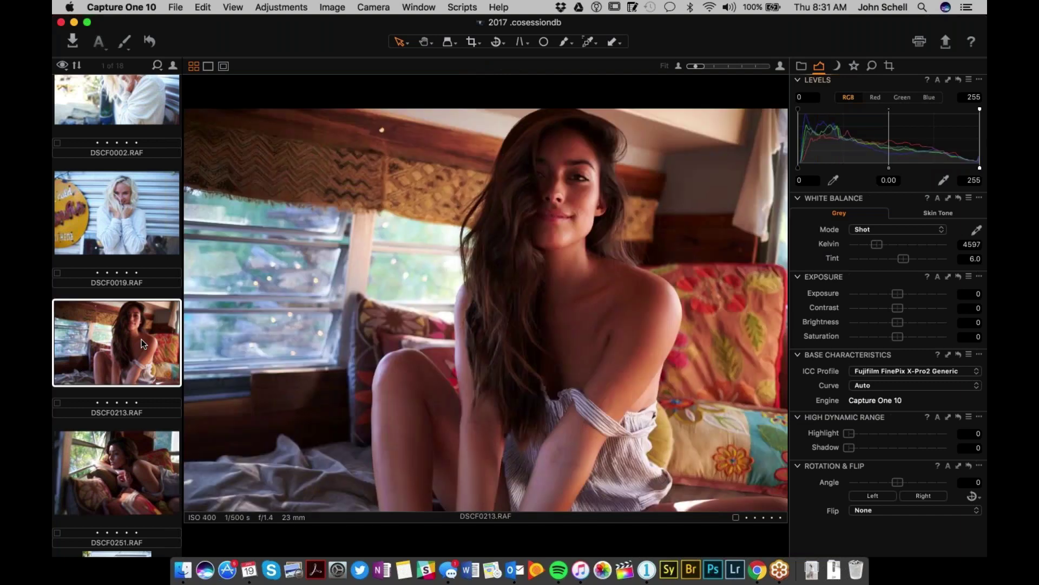
# Look through the trailer-doorway portraits DSCF0260.RAF, DSCF0261.RAF and DSCF0277.RAF, ending on DSCF0277.RAF.
pyautogui.scroll(-5, 141, 339)
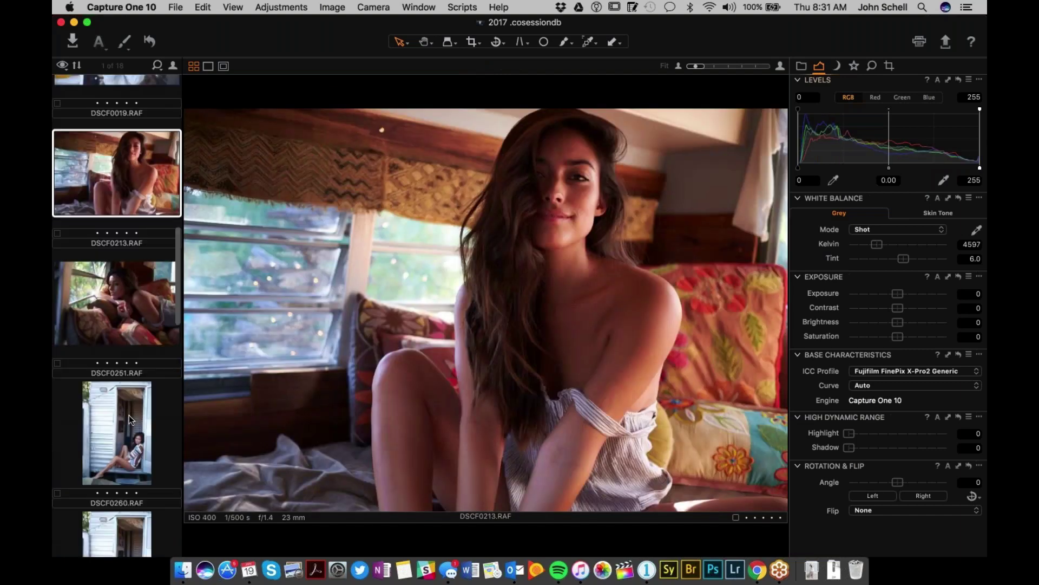
pyautogui.click(129, 415)
pyautogui.scroll(-3, 129, 419)
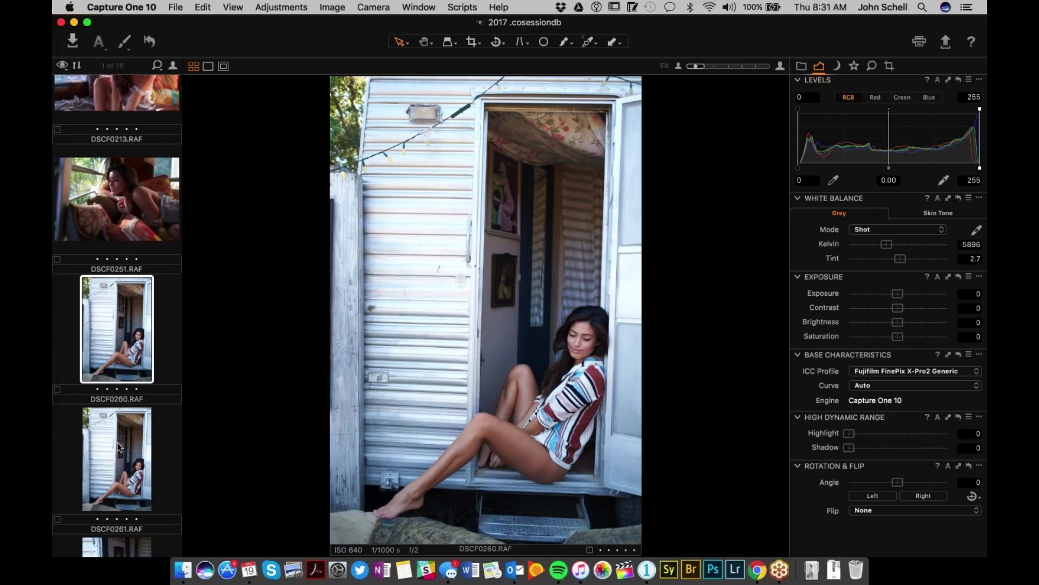
pyautogui.click(117, 443)
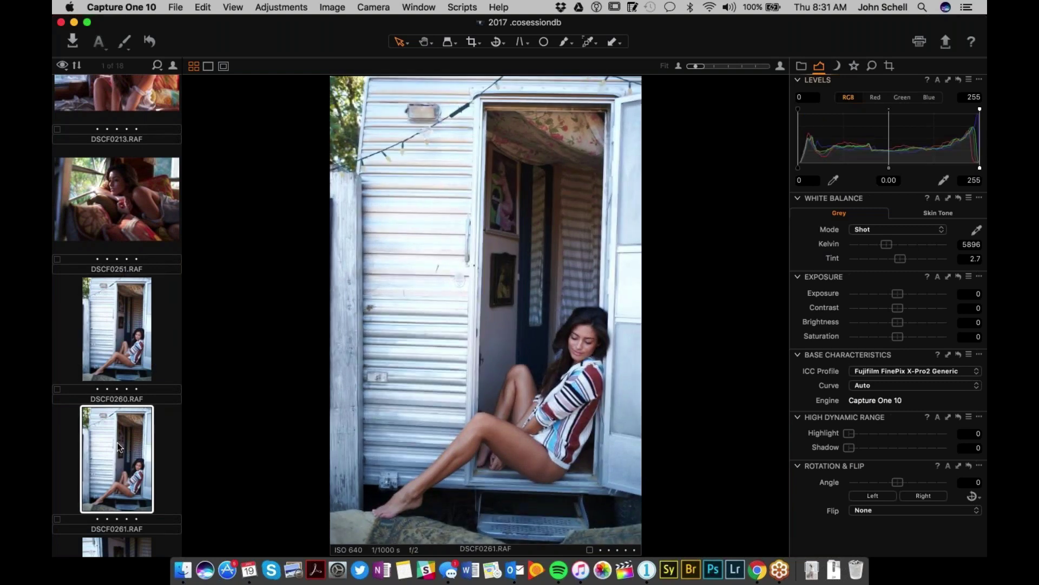
pyautogui.scroll(-2, 117, 450)
pyautogui.click(117, 463)
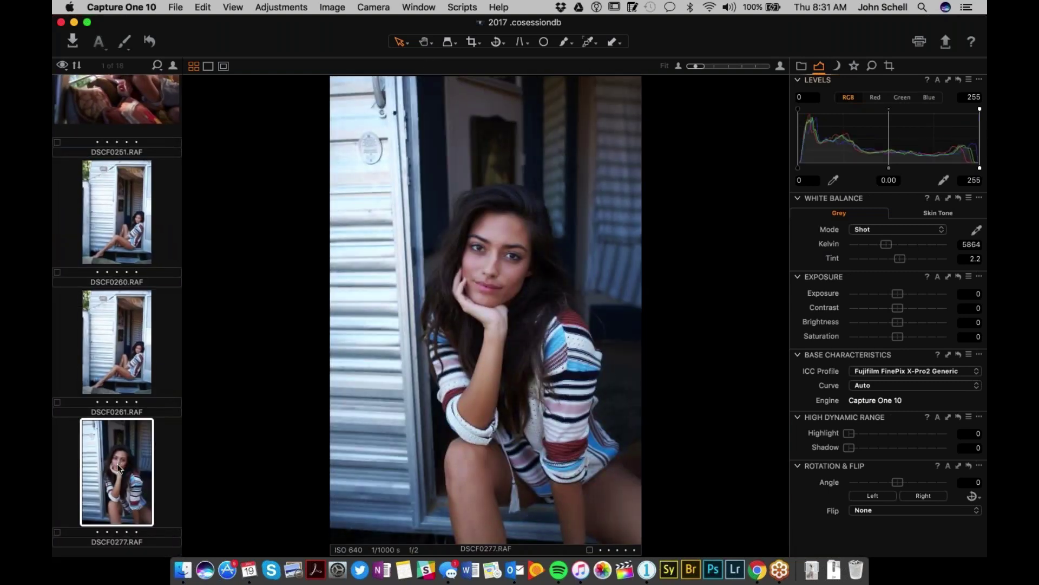
pyautogui.scroll(-3, 117, 463)
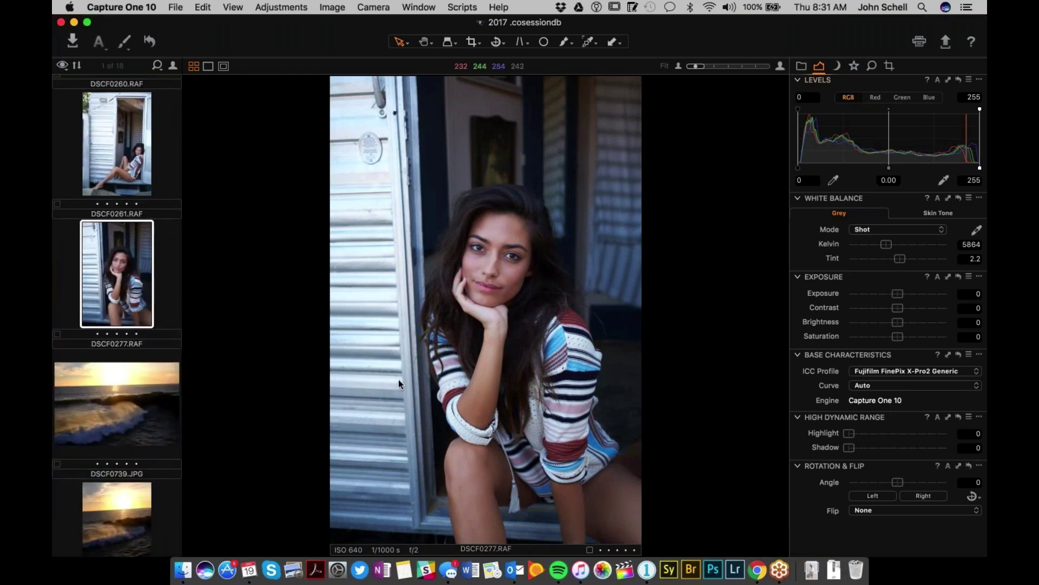
# Examine the skin and both eyes in DSCF0277.RAF at up to 400% magnification, and return to the full-image view.
pyautogui.scroll(3, 514, 303)
pyautogui.scroll(5, 415, 215)
pyautogui.moveTo(415, 216); pyautogui.dragTo(547, 494)
pyautogui.moveTo(411, 162); pyautogui.dragTo(487, 434)
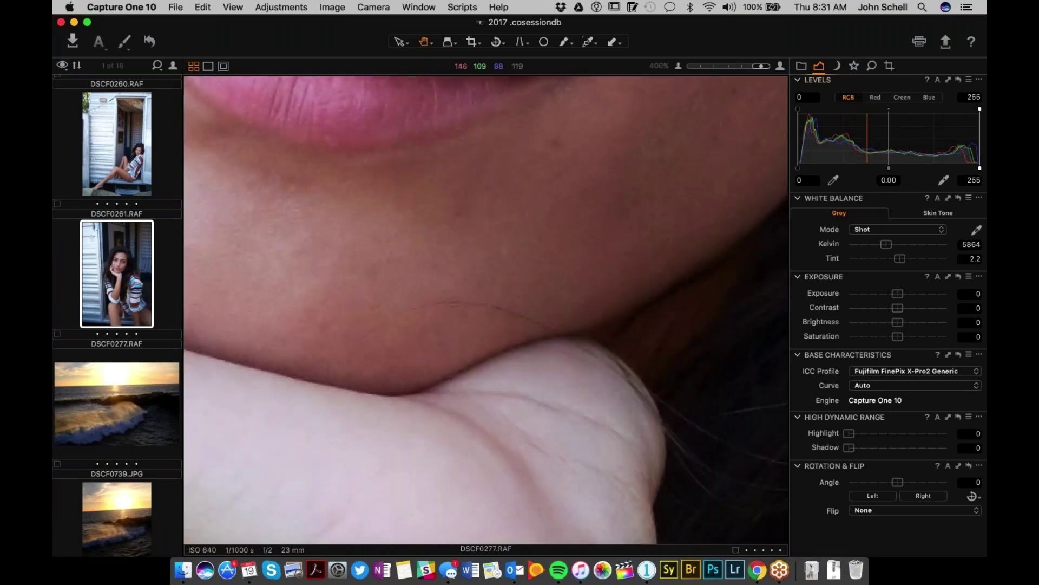
pyautogui.moveTo(383, 324); pyautogui.dragTo(382, 536)
pyautogui.scroll(-5, 471, 355)
pyautogui.scroll(4, 390, 273)
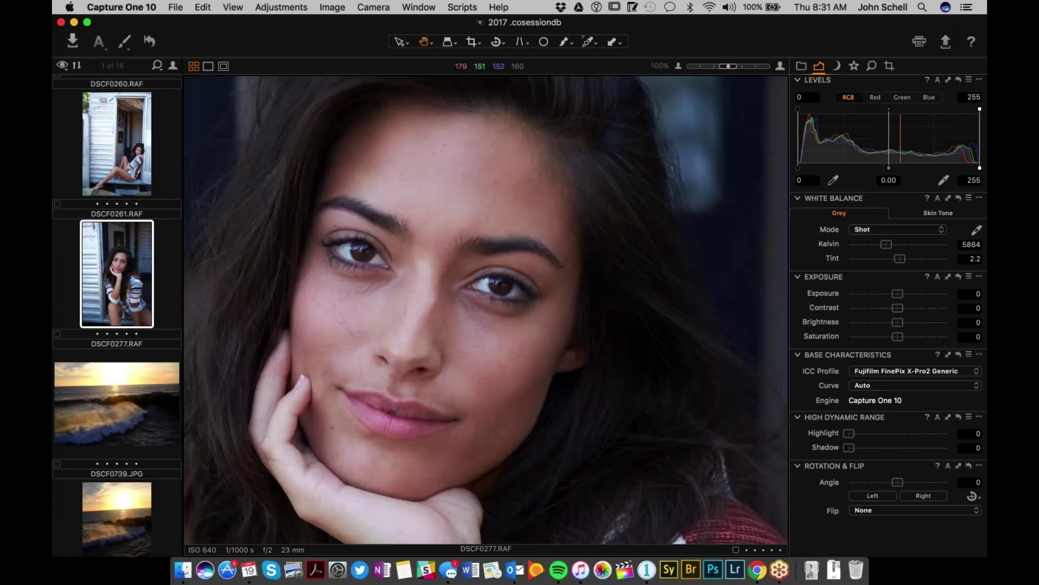
pyautogui.scroll(2, 391, 273)
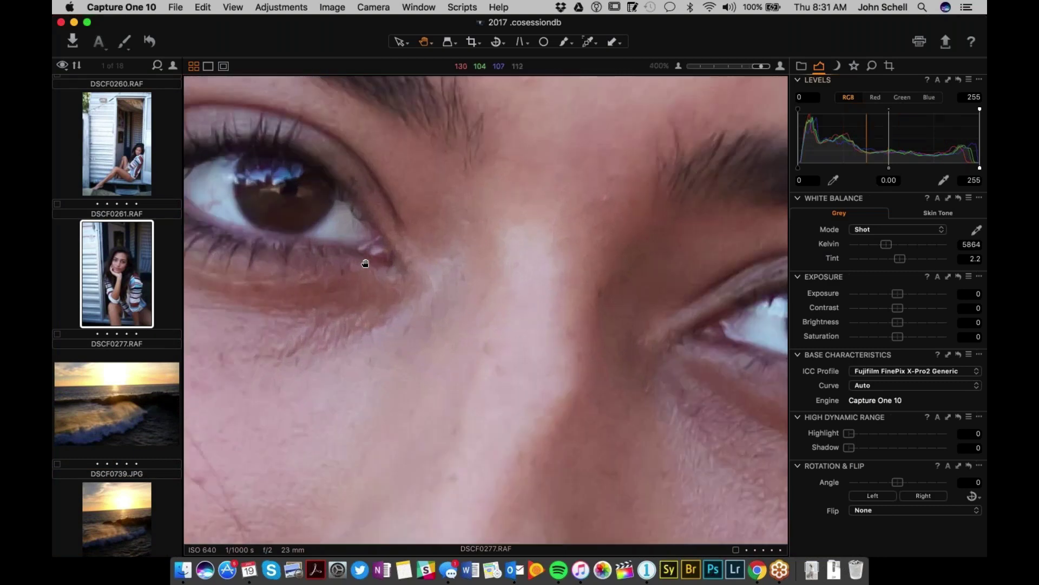
pyautogui.moveTo(328, 232); pyautogui.dragTo(365, 272)
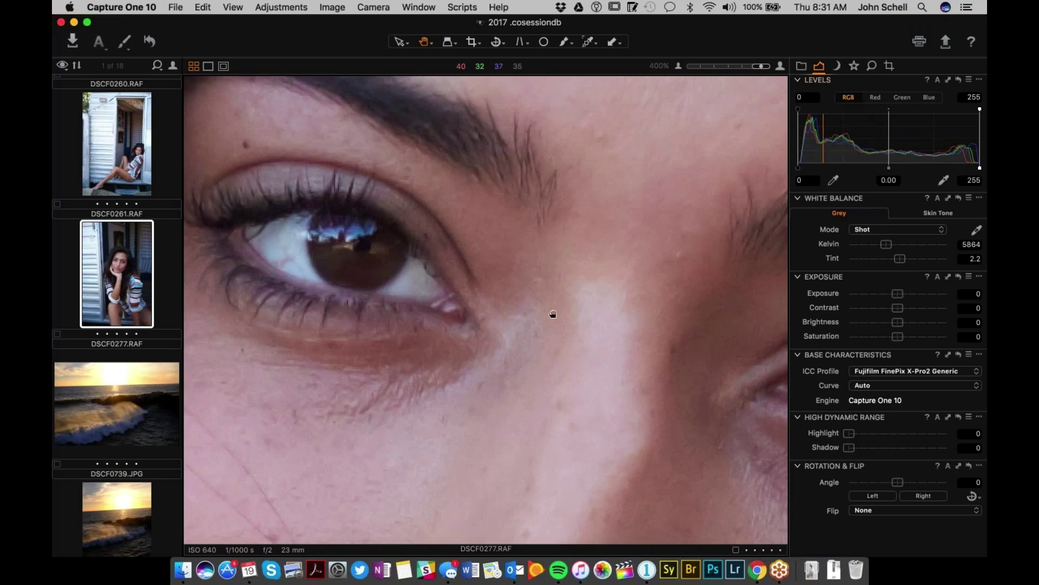
pyautogui.hscroll(10, 494, 267)
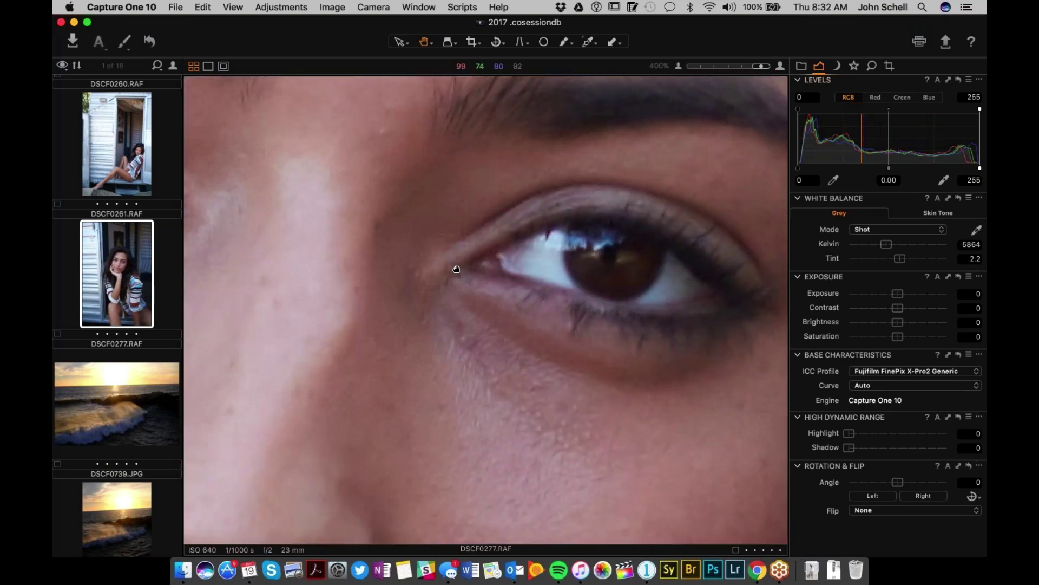
pyautogui.scroll(-5, 461, 249)
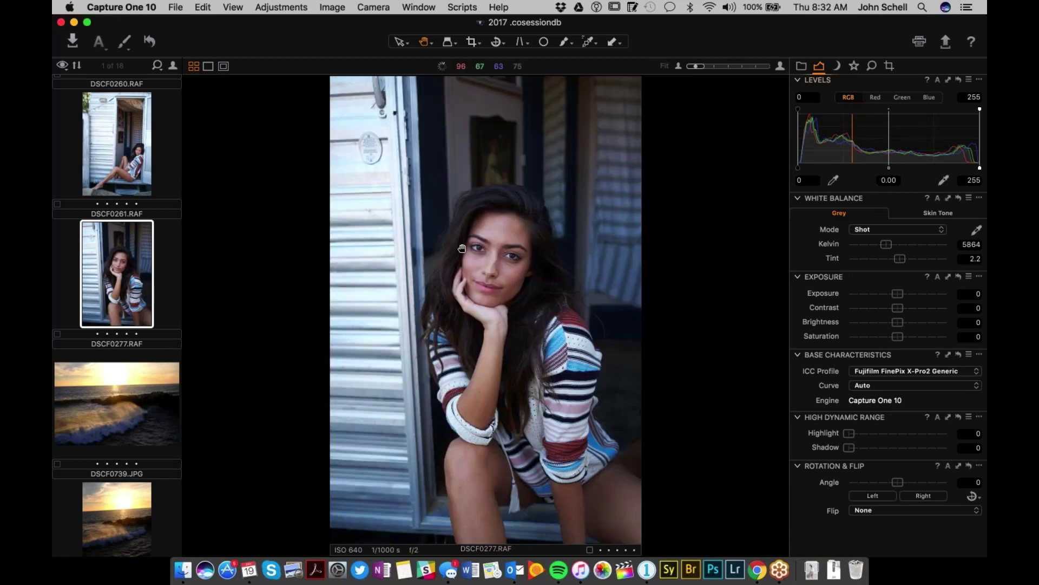
# View DSCF0739.JPG and inspect the woman's eye in DSCF2108.RAF at 400%, returning to the full image.
pyautogui.click(126, 405)
pyautogui.scroll(-10, 125, 405)
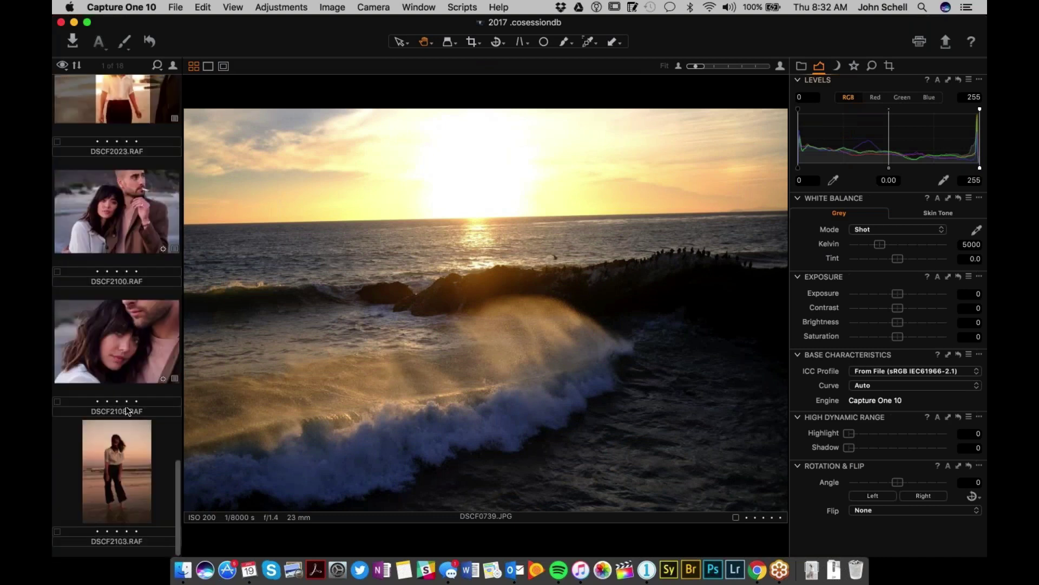
pyautogui.click(130, 352)
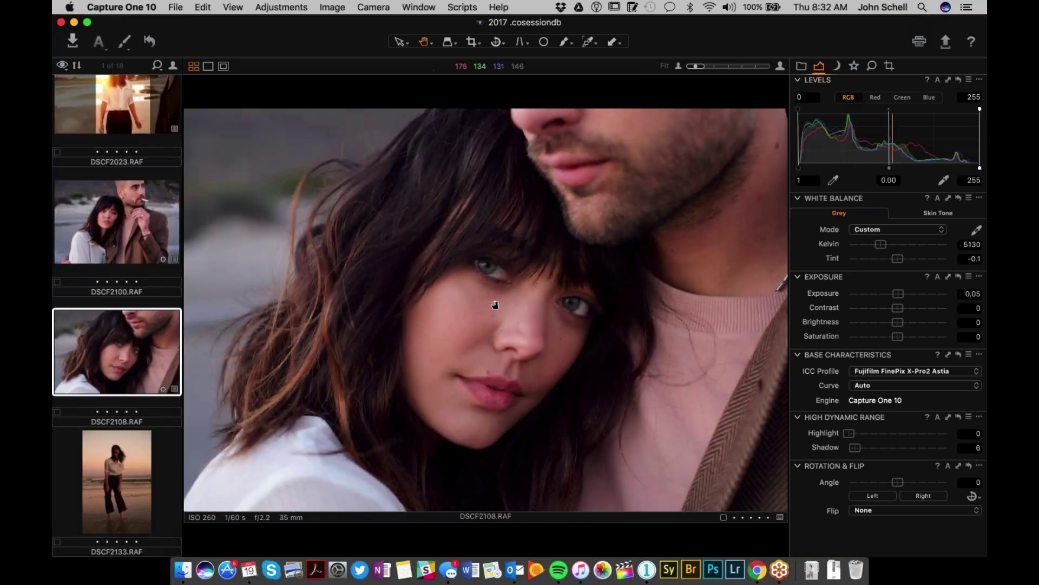
pyautogui.scroll(5, 507, 283)
pyautogui.scroll(10, 471, 222)
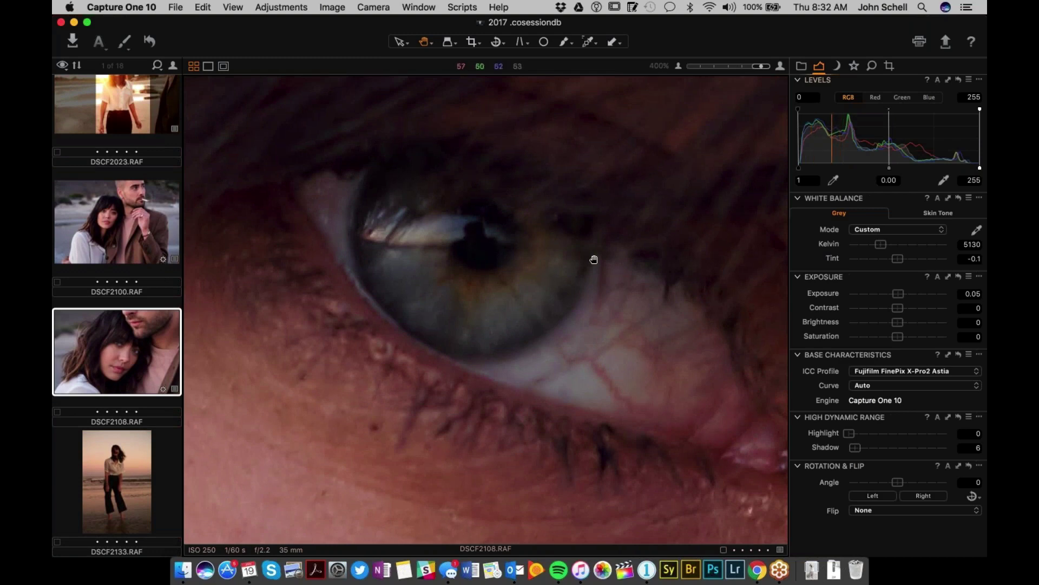
pyautogui.scroll(-5, 594, 260)
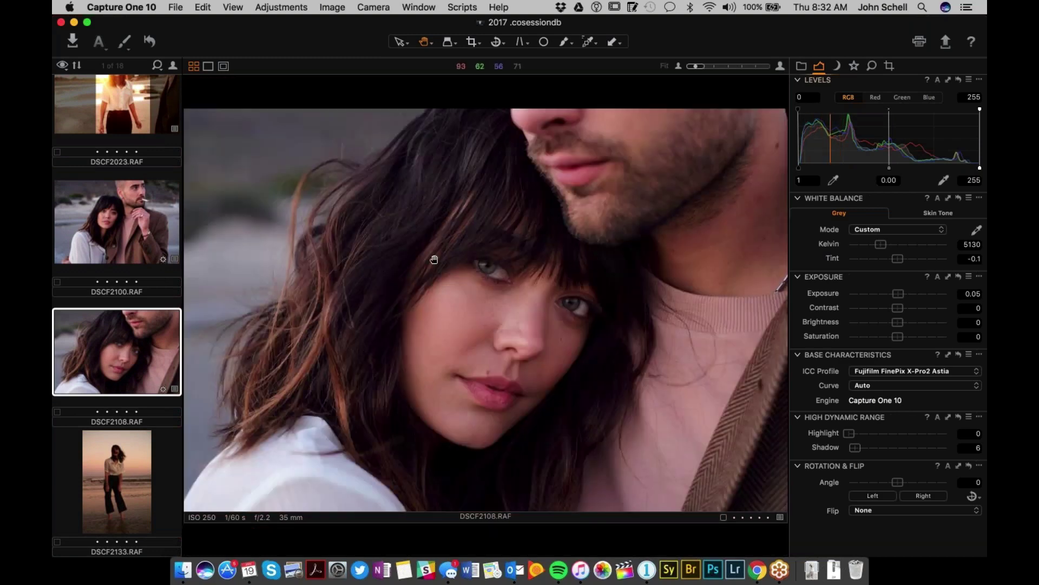
# Compare DSCF2133.RAF with the edited couple photos DSCF2100.RAF and DSCF2108.RAF, ending on DSCF2133.RAF.
pyautogui.click(116, 466)
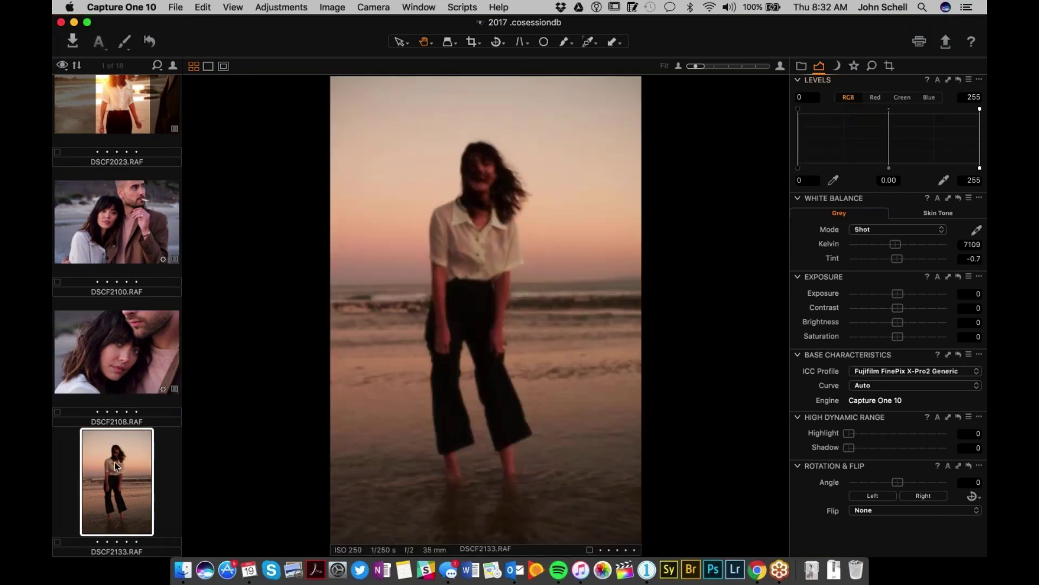
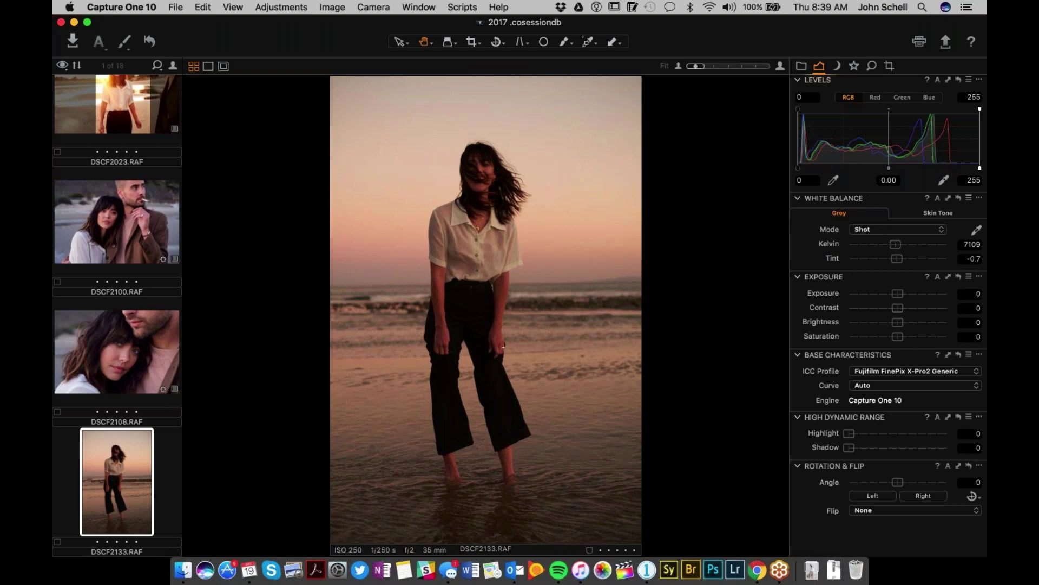
pyautogui.click(139, 225)
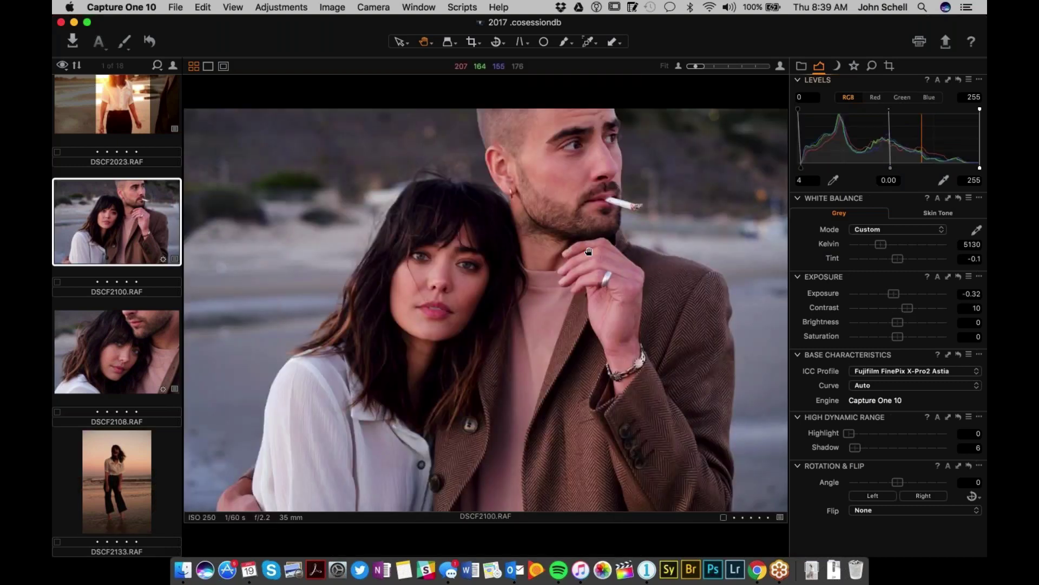
pyautogui.click(97, 371)
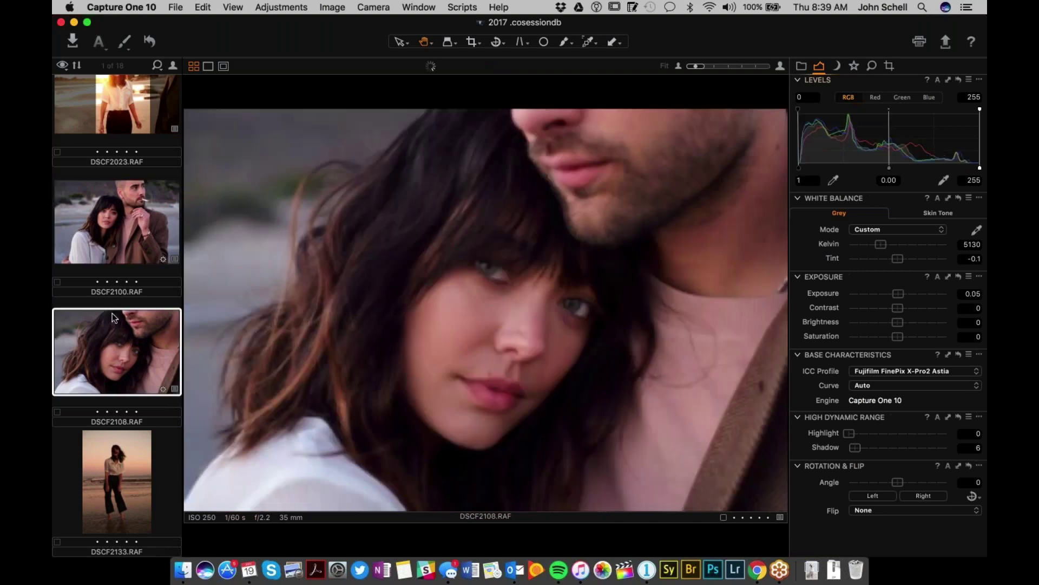
pyautogui.click(116, 464)
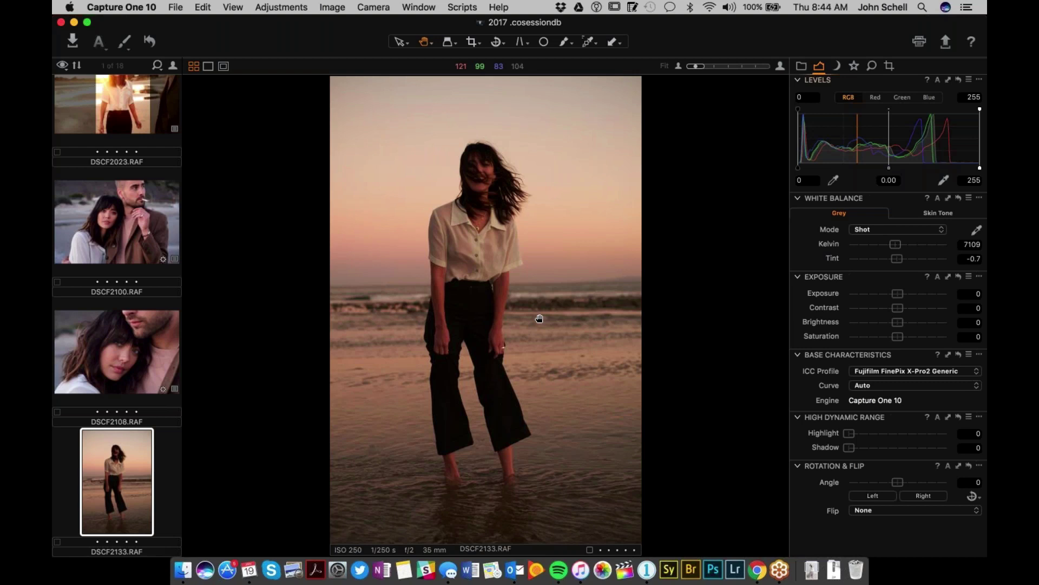
# Set the Levels shadow point of the seascape DSCF0785.JPG to 19 and its white balance Kelvin to 5854.
pyautogui.scroll(3, 116, 283)
pyautogui.scroll(4, 116, 284)
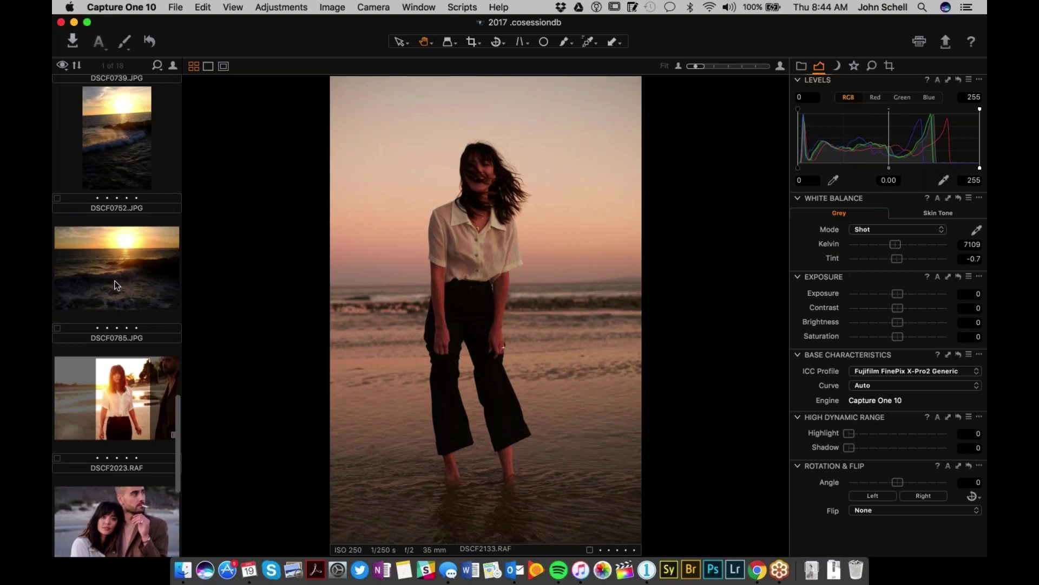
pyautogui.click(116, 285)
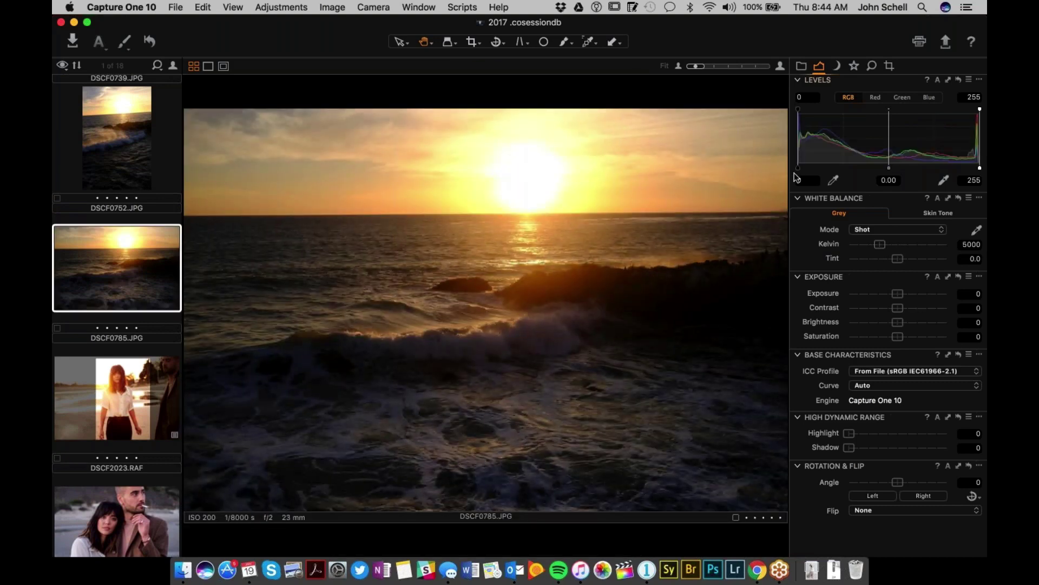
pyautogui.moveTo(797, 167); pyautogui.dragTo(812, 167)
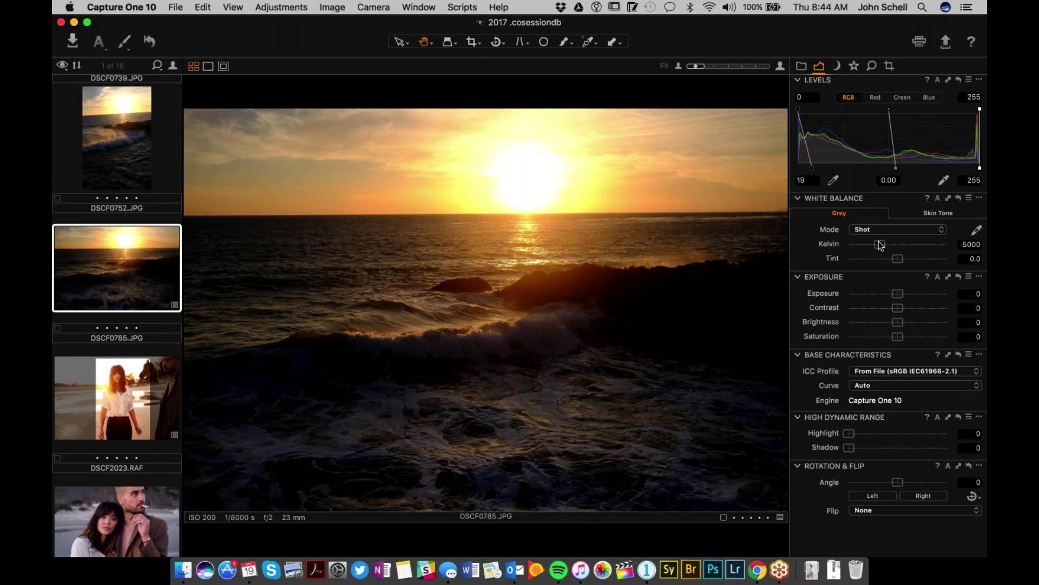
pyautogui.moveTo(880, 245); pyautogui.dragTo(885, 244)
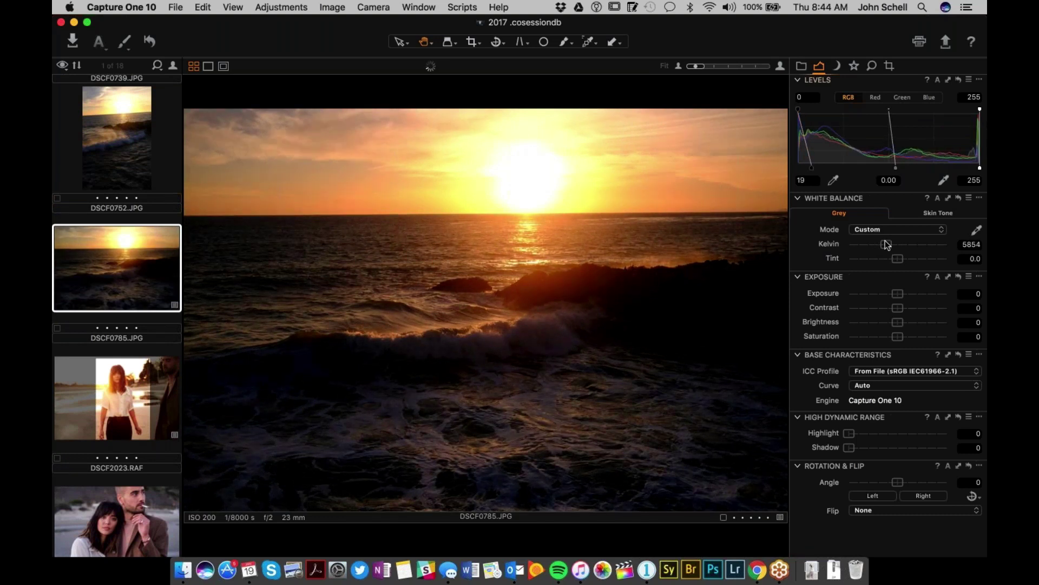
# Set the contrast of DSCF0785.JPG to 5 and keep its ICC profile at From File (sRGB IEC61966-2.1).
pyautogui.moveTo(899, 306); pyautogui.dragTo(906, 309)
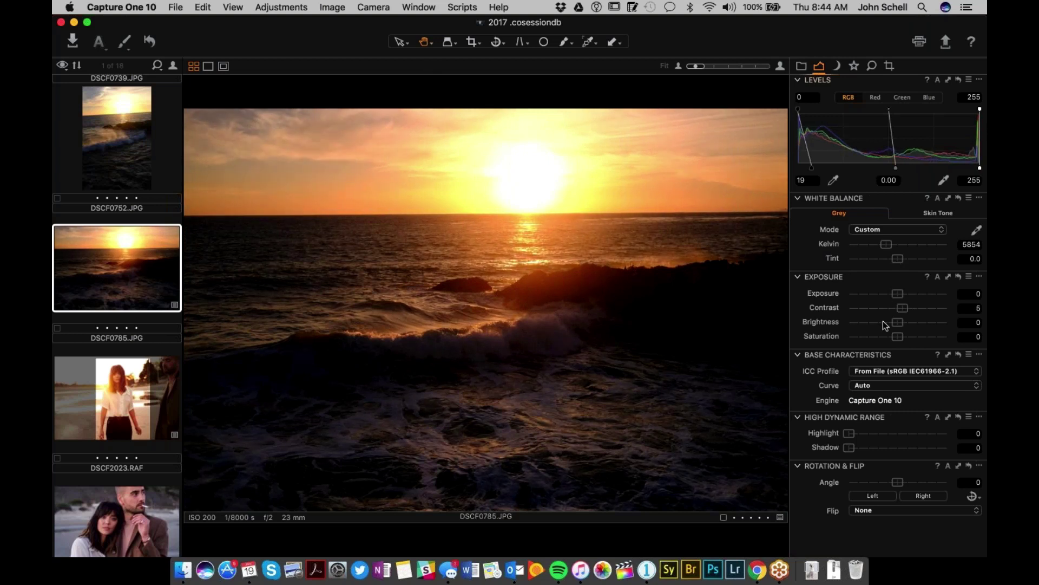
pyautogui.click(886, 372)
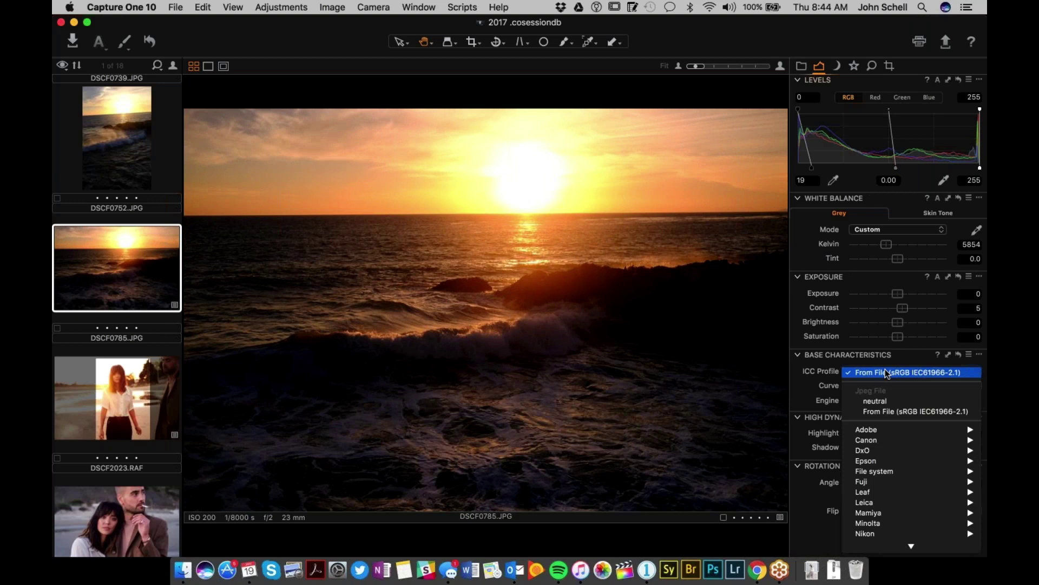
pyautogui.click(885, 372)
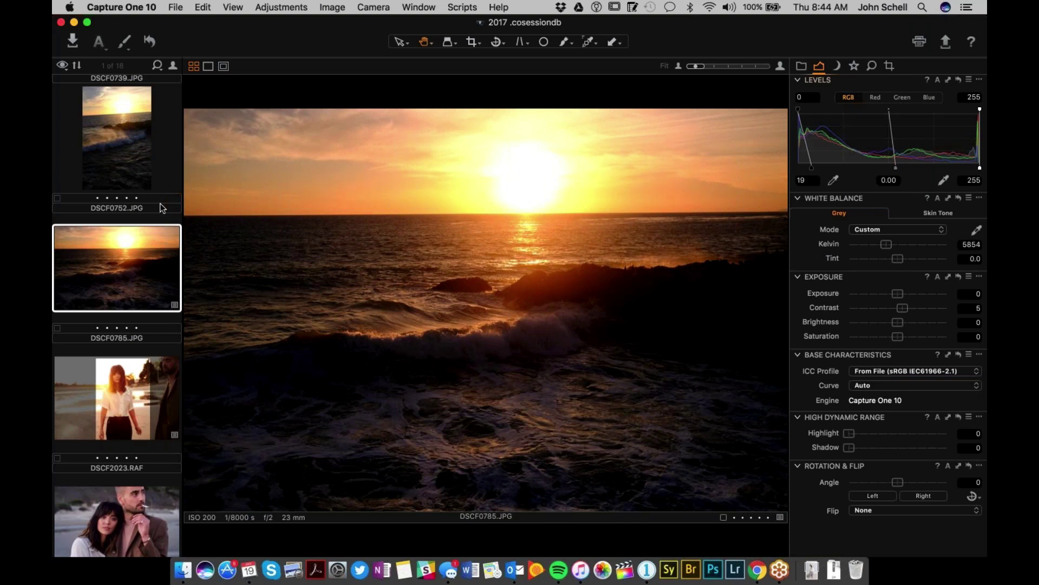
# Go back through the session's photos and display DSCF0002.RAF.
pyautogui.scroll(6, 141, 262)
pyautogui.scroll(15, 142, 249)
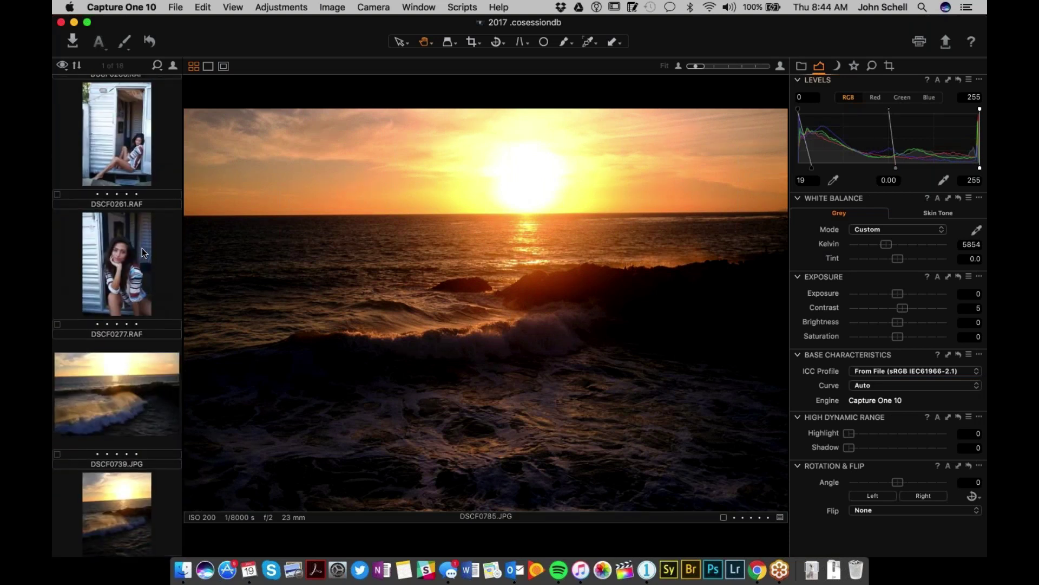
pyautogui.scroll(-5, 142, 248)
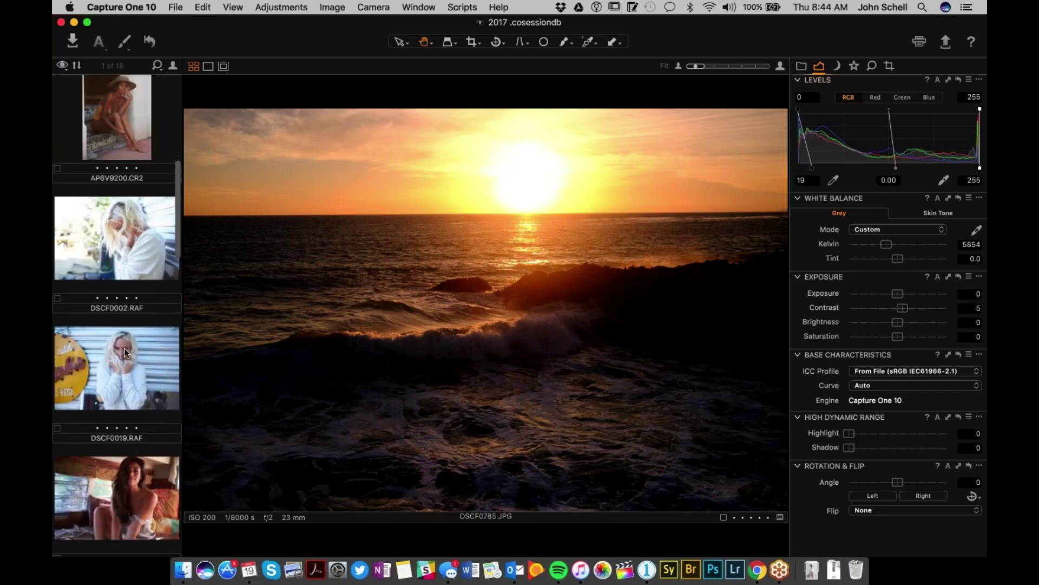
pyautogui.click(120, 252)
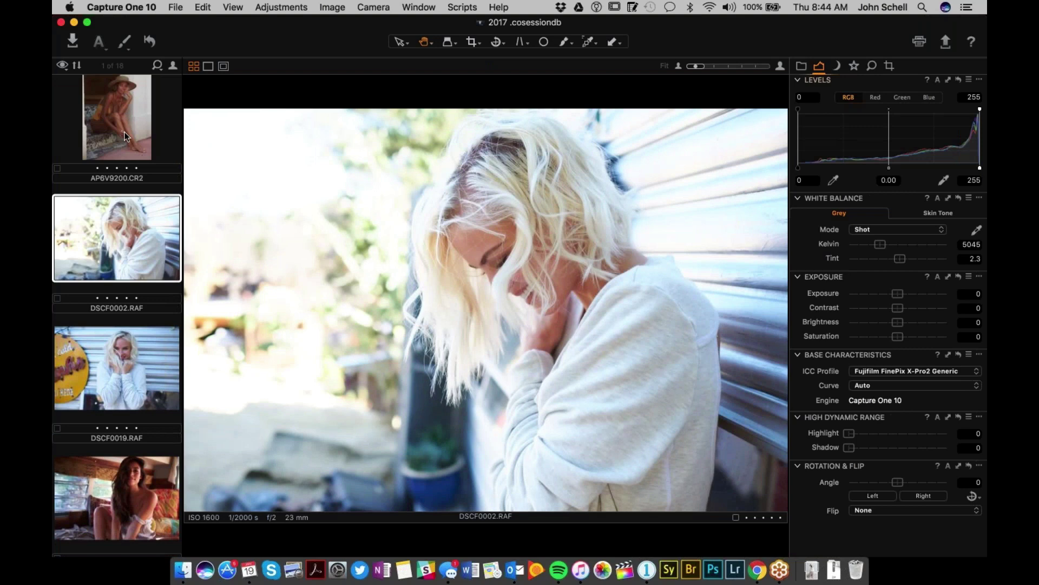
# Compare AP6V9200.CR2 with DSCF0002.RAF and DSCF0019.RAF, ending on DSCF0213.RAF.
pyautogui.click(125, 135)
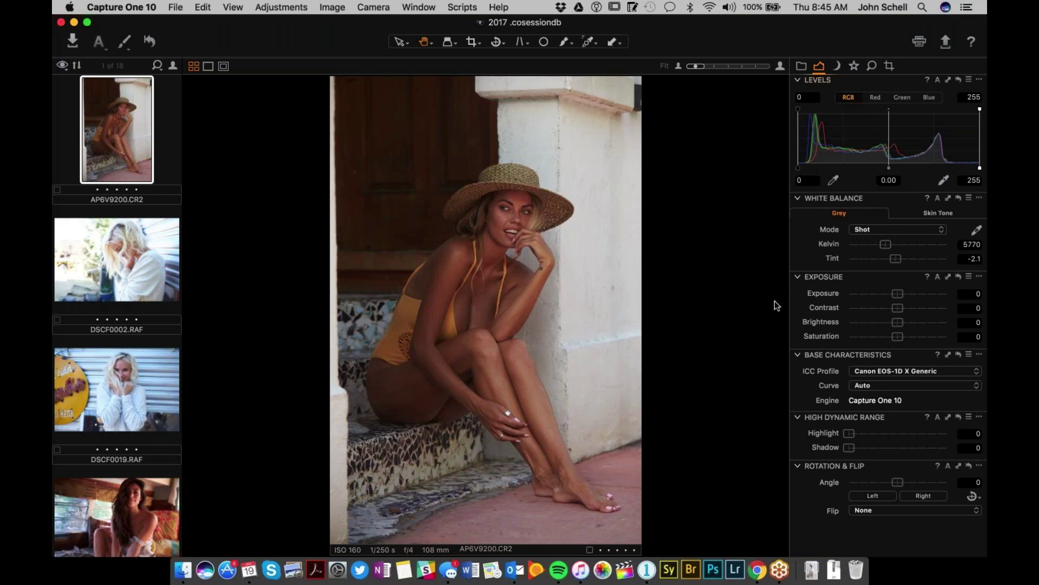
pyautogui.click(137, 363)
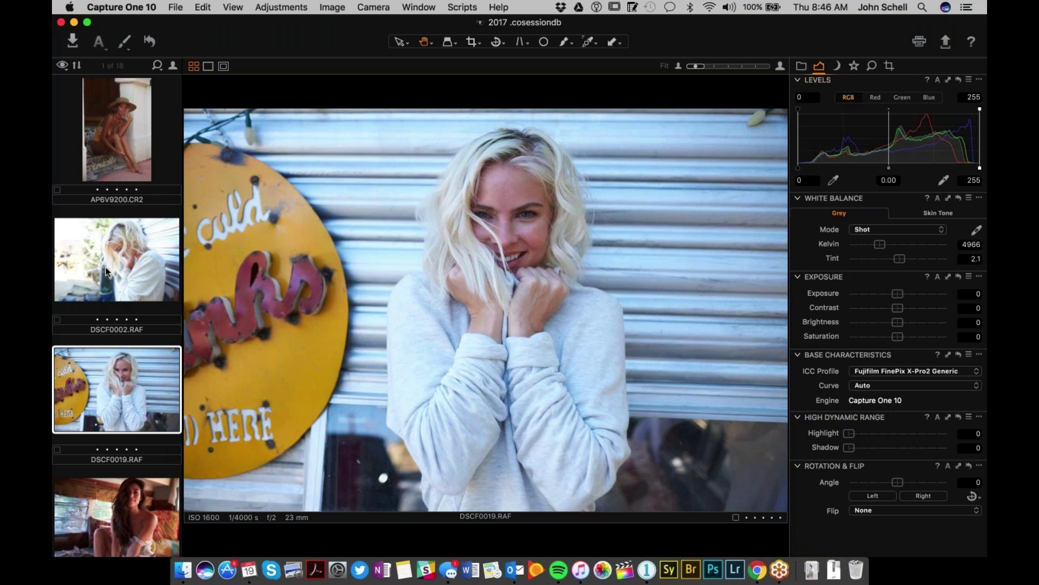
pyautogui.scroll(2, 115, 159)
pyautogui.click(115, 160)
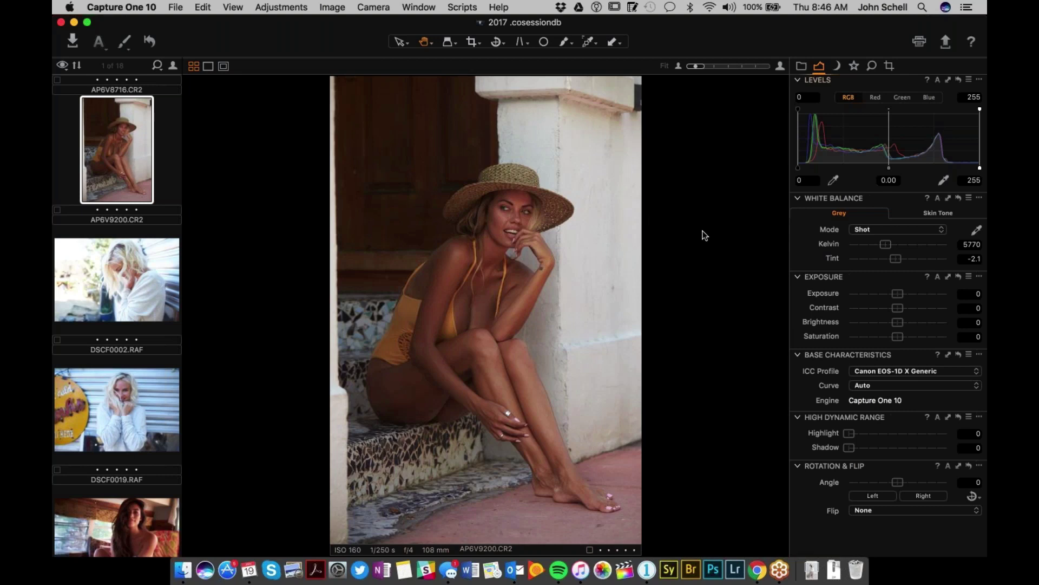
pyautogui.click(90, 297)
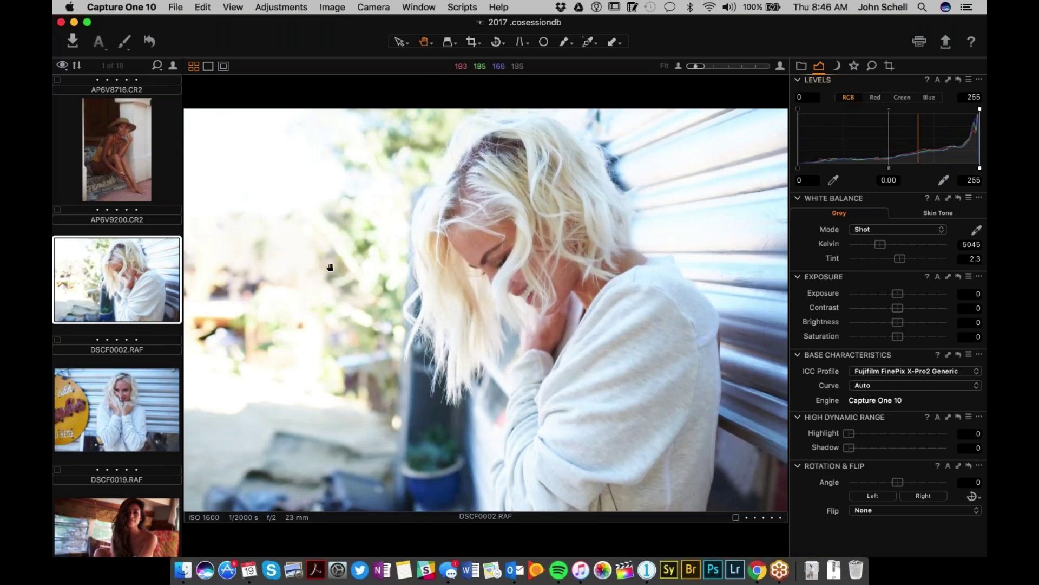
pyautogui.press('Down')
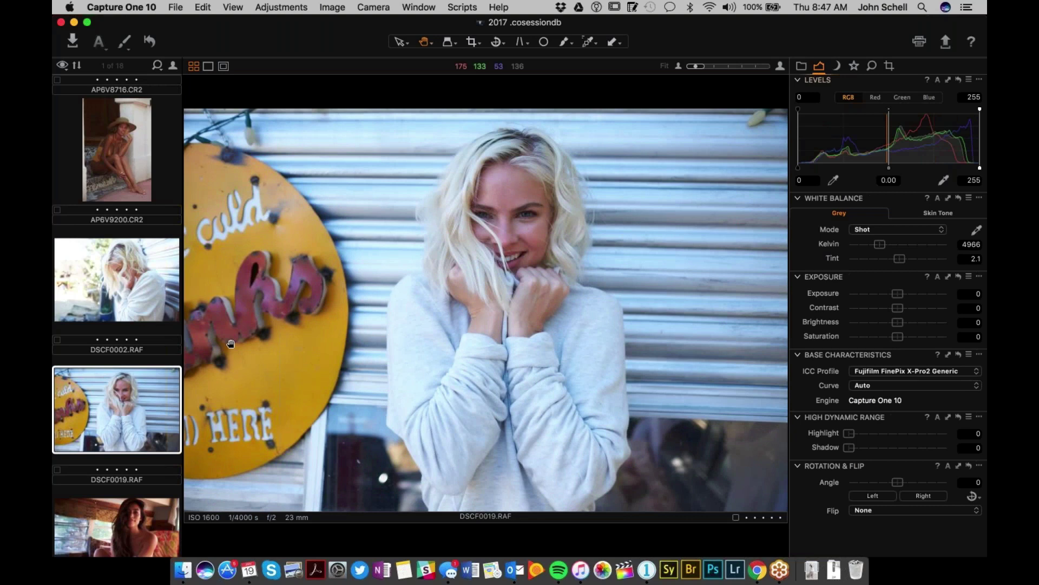
pyautogui.press('Down')
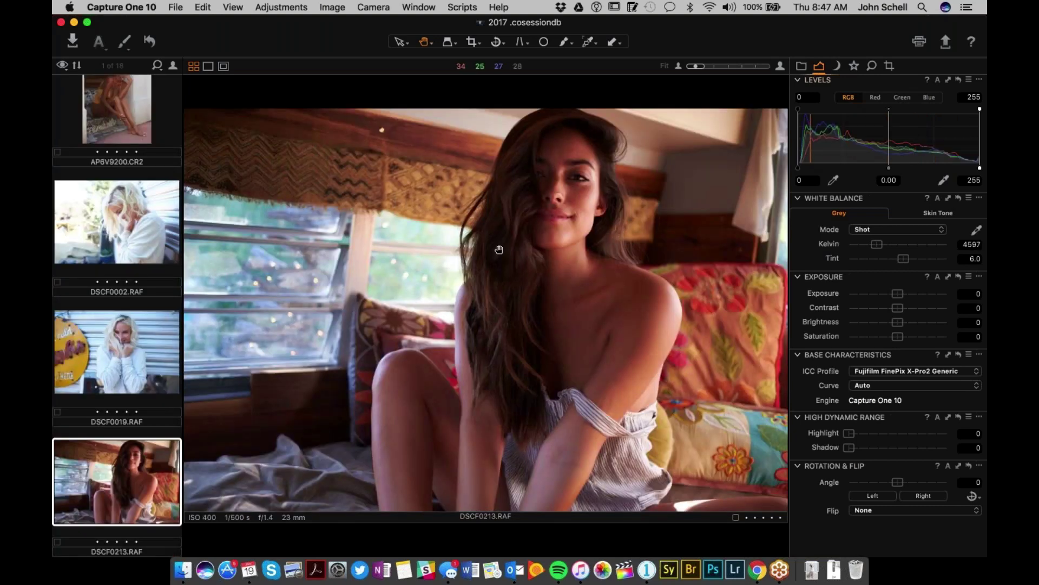
# Reset all adjustments of DSCF0213.RAF.
pyautogui.click(242, 5)
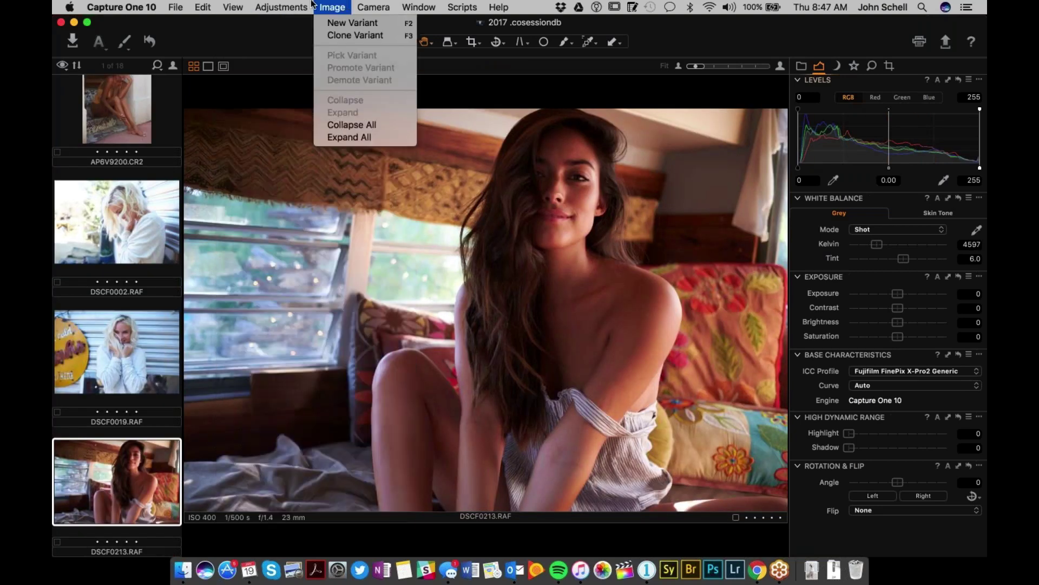
pyautogui.moveTo(311, 6)
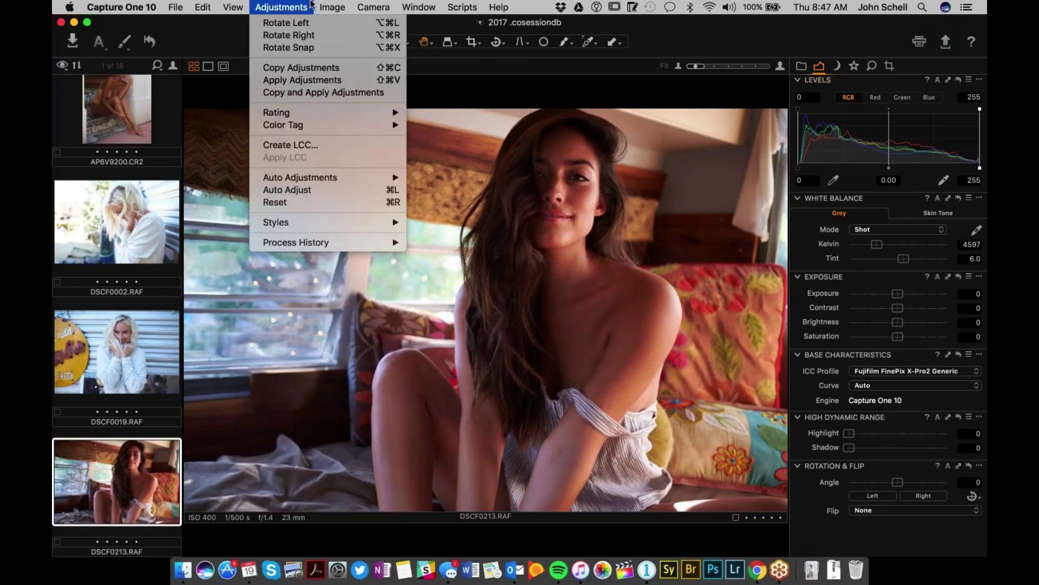
pyautogui.click(304, 202)
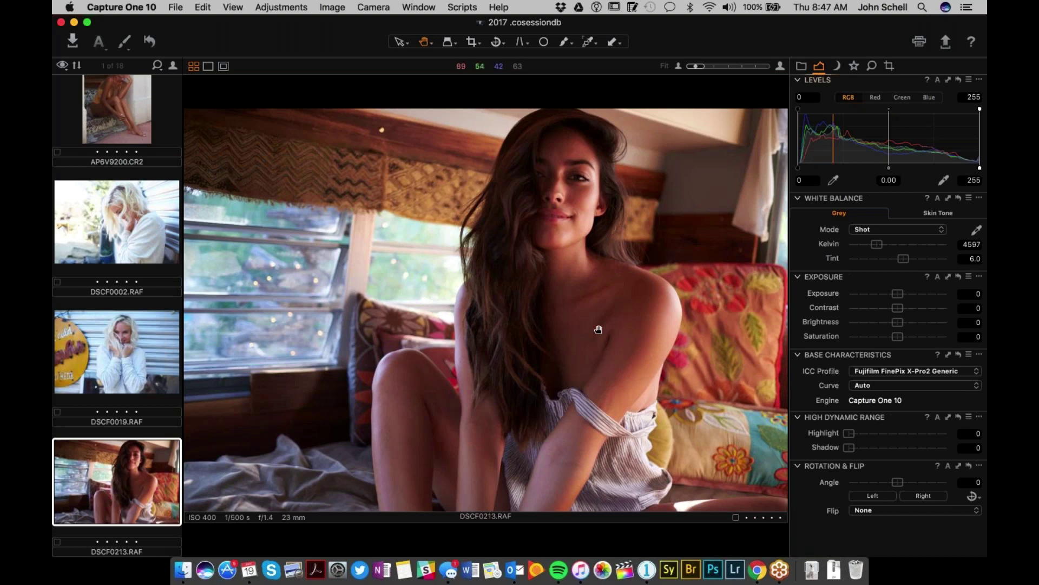
# Set the contrast of AP6V9200.CR2 to 19, its white balance Kelvin to 5643 and its Levels shadow point to 6.
pyautogui.scroll(3, 96, 351)
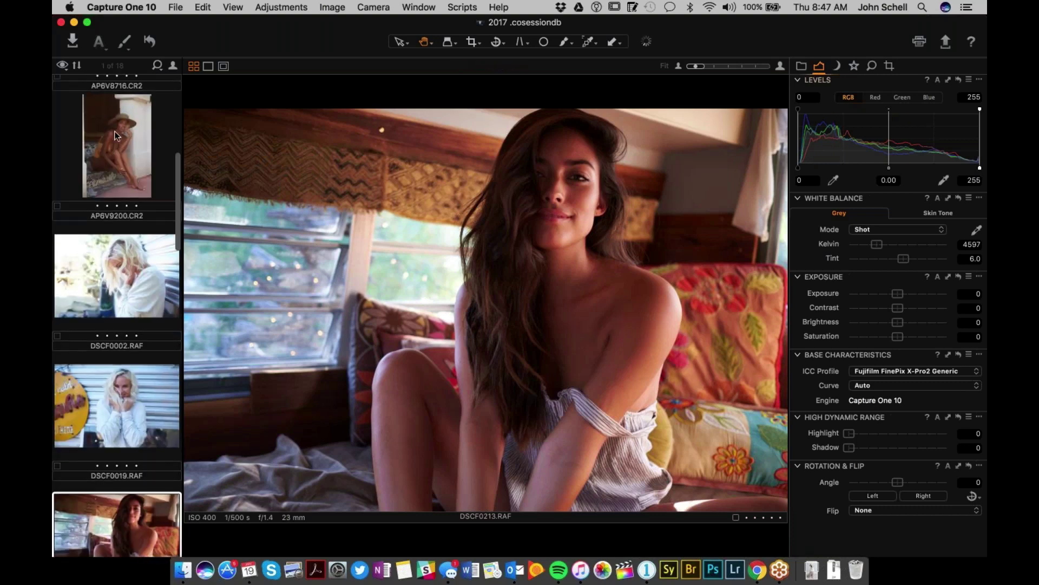
pyautogui.click(115, 135)
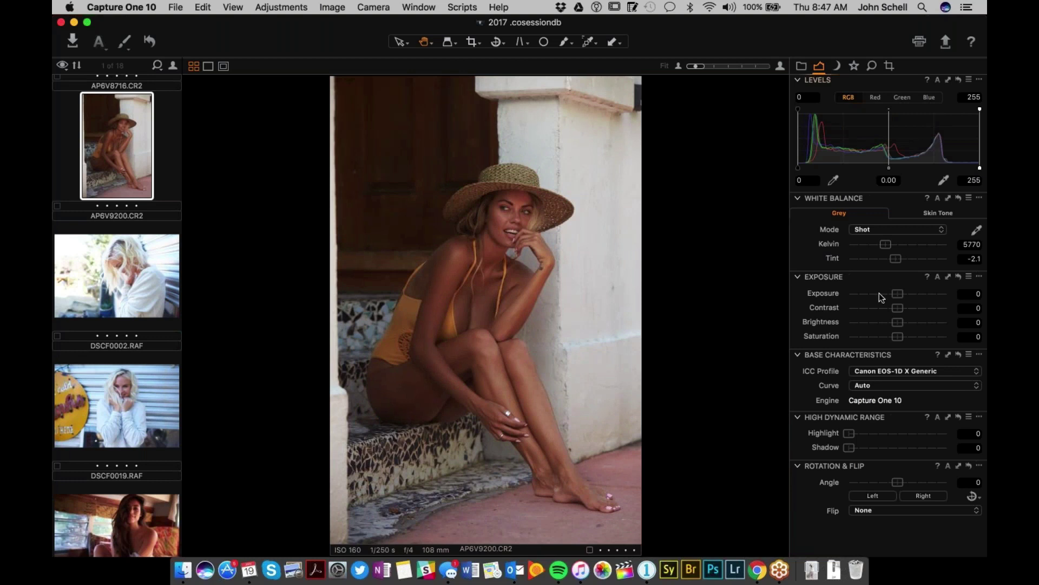
pyautogui.moveTo(903, 307); pyautogui.dragTo(915, 308)
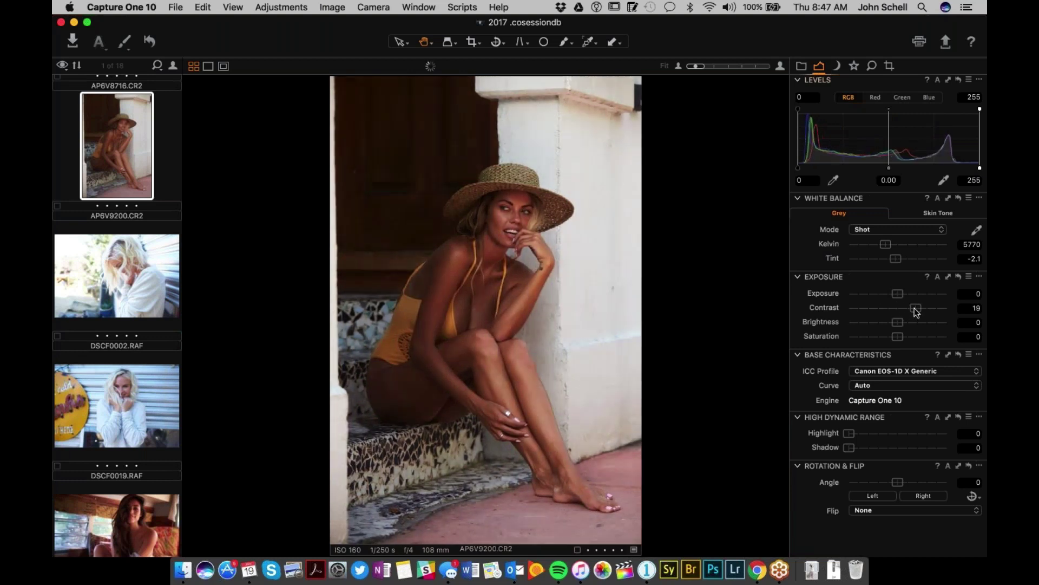
pyautogui.click(879, 242)
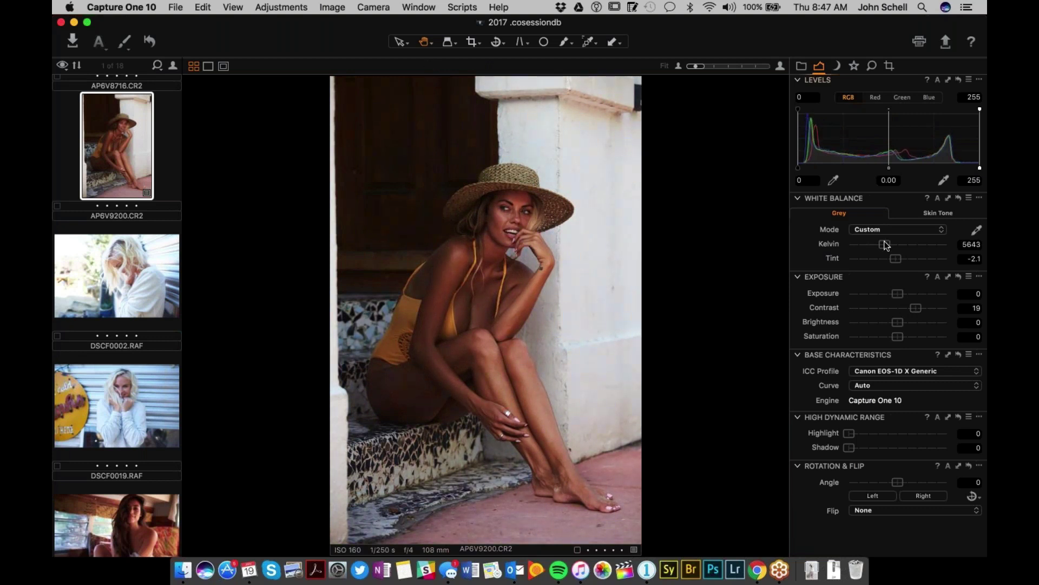
pyautogui.moveTo(795, 167); pyautogui.dragTo(802, 167)
# Reset all adjustments of AP6V9200.CR2.
pyautogui.scroll(3, 106, 237)
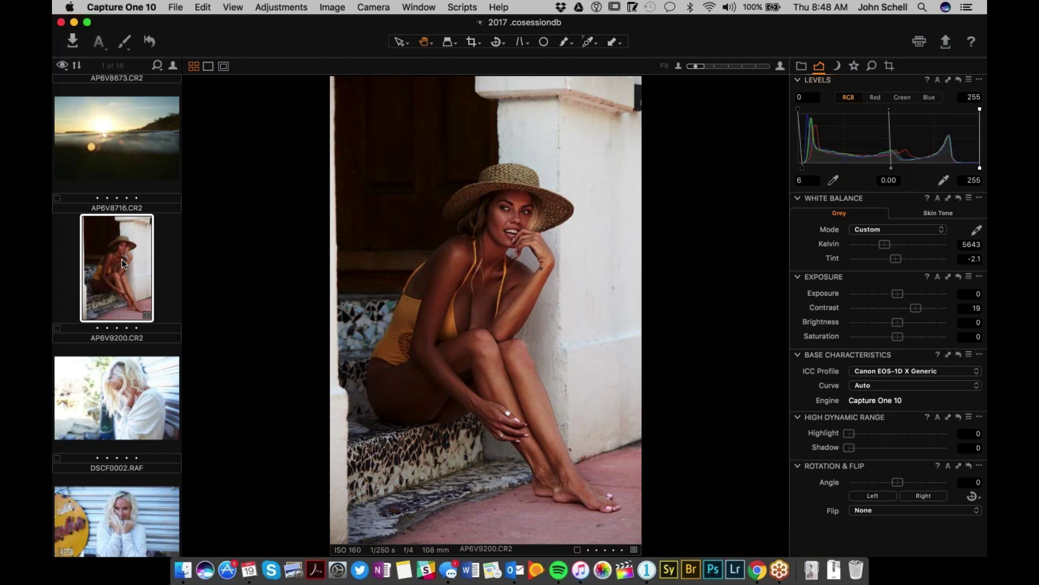
pyautogui.press('super+r')
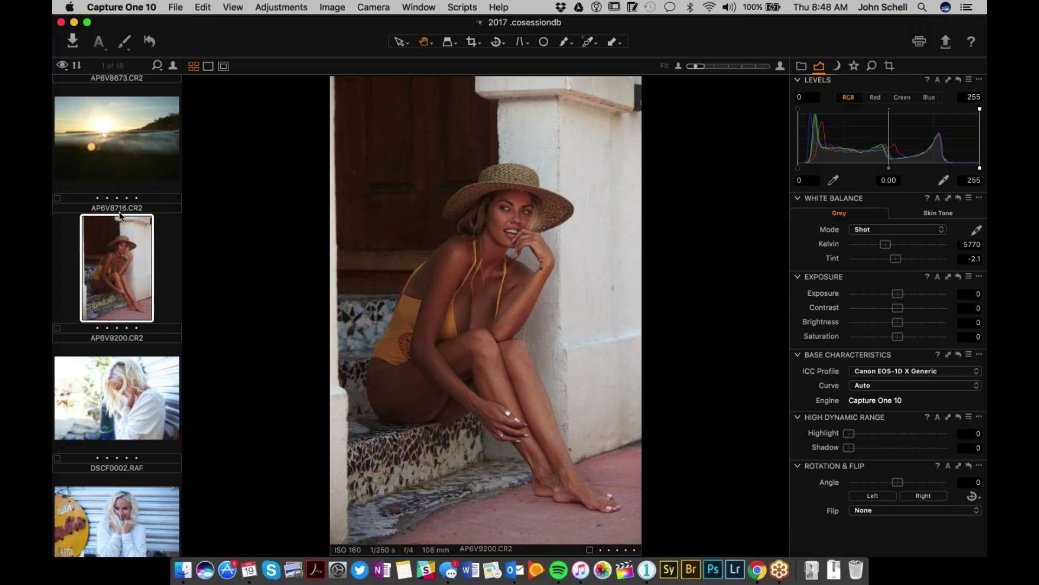
# Rotate the sunset seascape AP6V8716.CR2 by 2.48 degrees and set its contrast to 20 and white balance Kelvin to 6080.
pyautogui.click(120, 134)
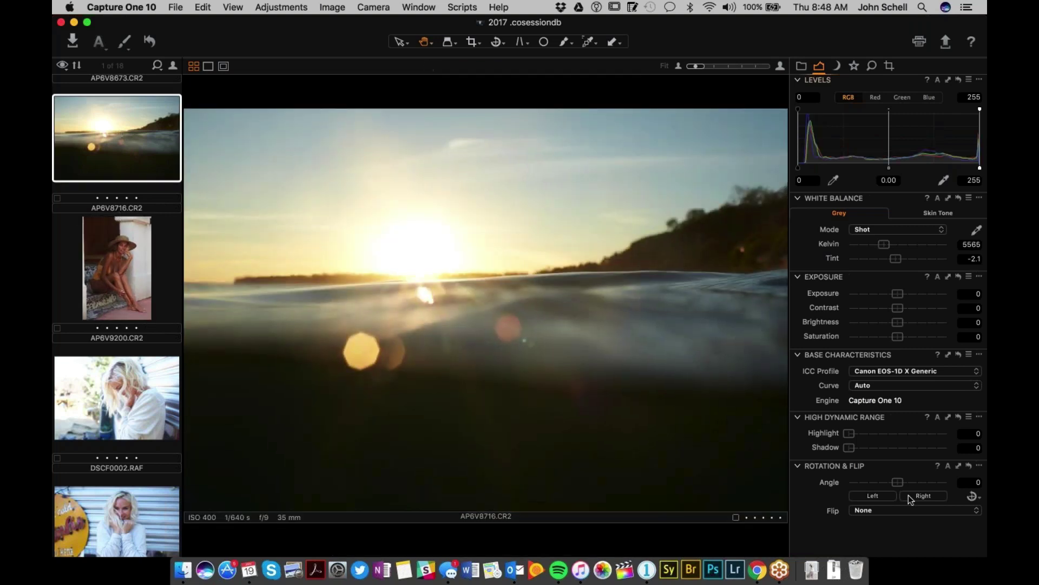
pyautogui.moveTo(900, 484); pyautogui.dragTo(905, 484)
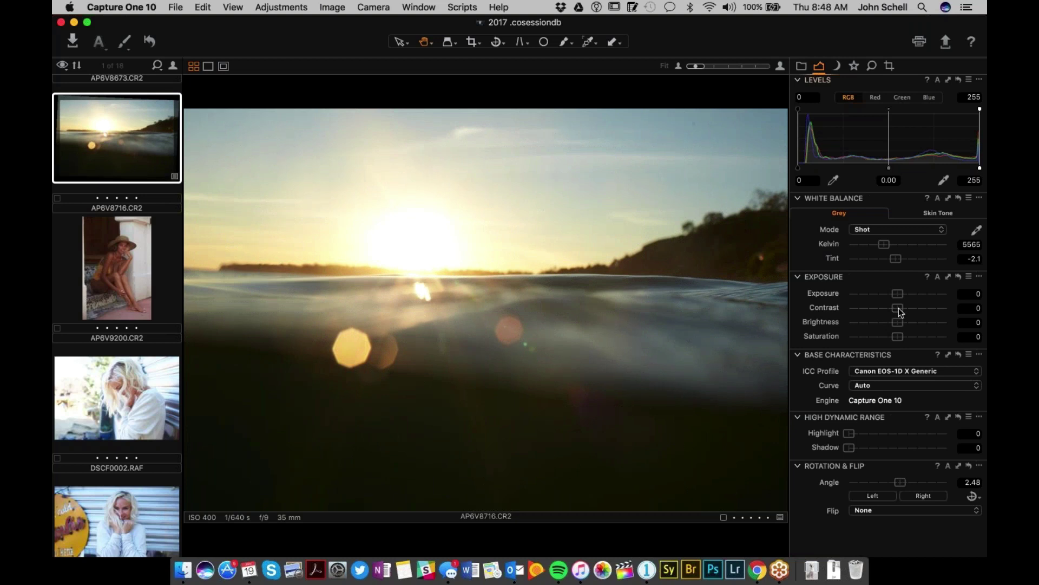
pyautogui.moveTo(903, 307); pyautogui.dragTo(921, 308)
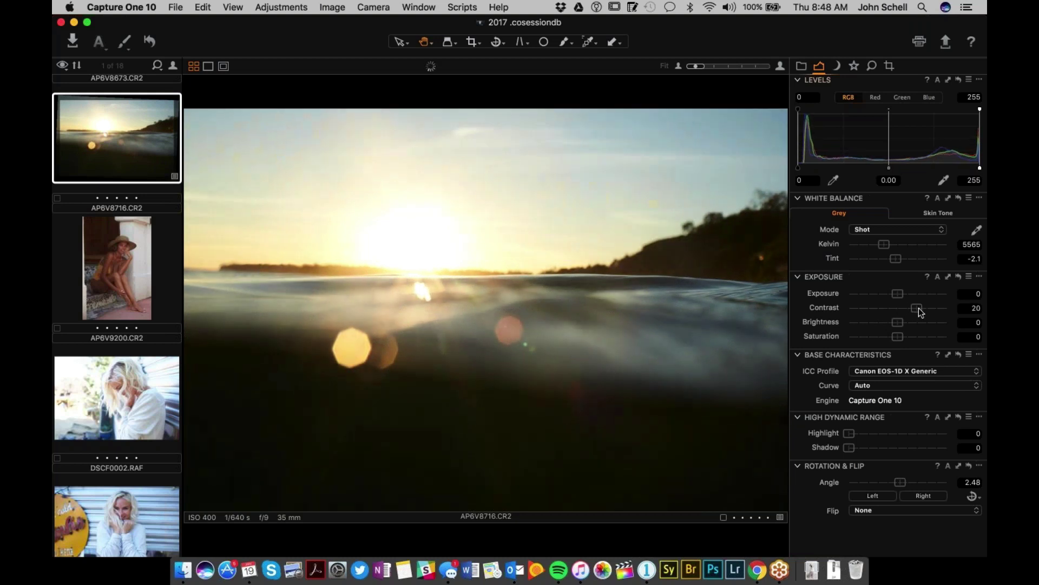
pyautogui.moveTo(887, 244); pyautogui.dragTo(892, 243)
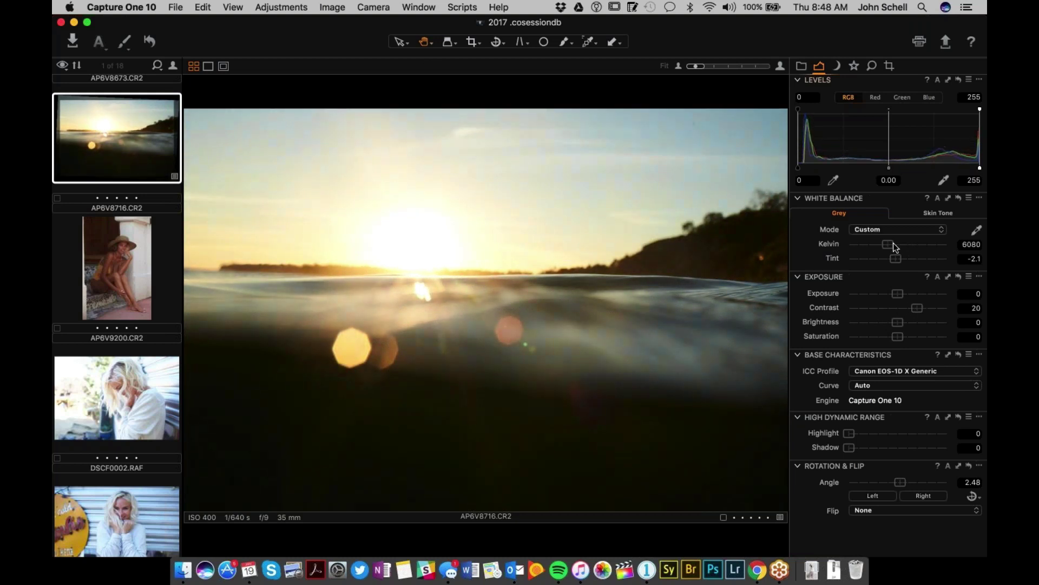
# Restore contrast 19 and Levels shadow point 6 on AP6V9200.CR2 and set its white balance mode to Shot.
pyautogui.click(132, 241)
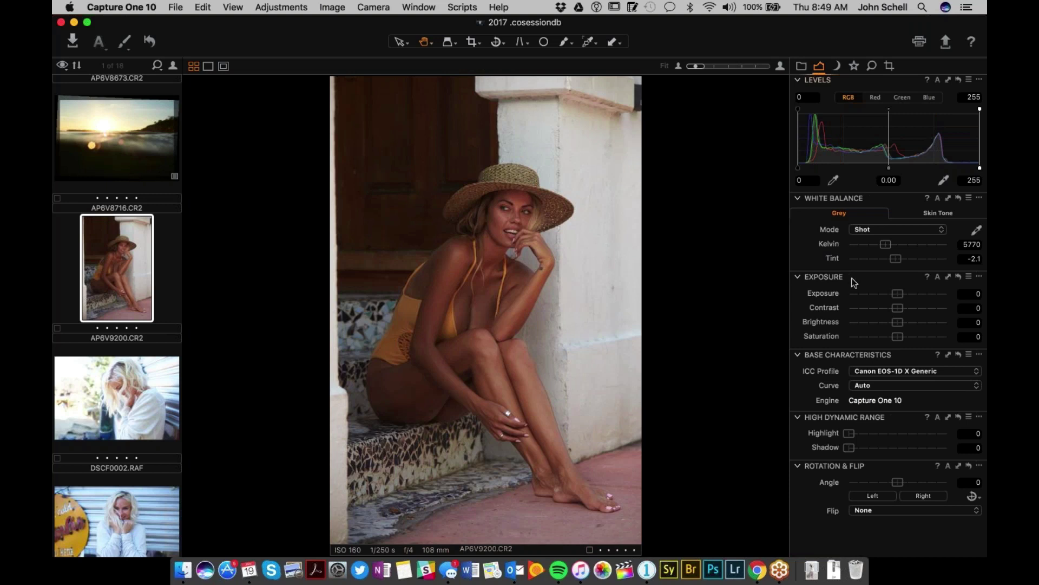
pyautogui.press('Up')
pyautogui.press('super+c')
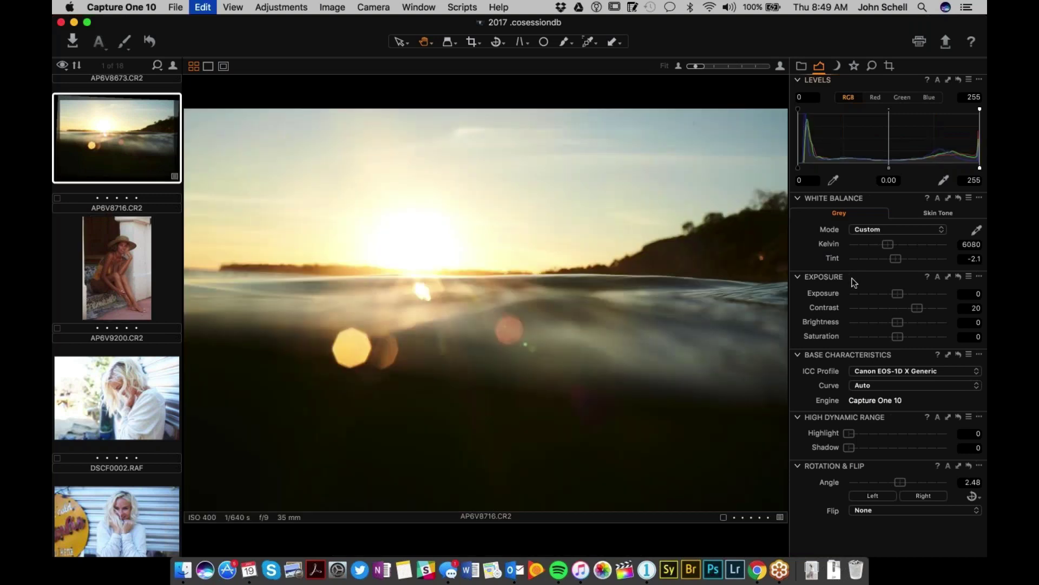
pyautogui.press('Down')
pyautogui.press('super+v')
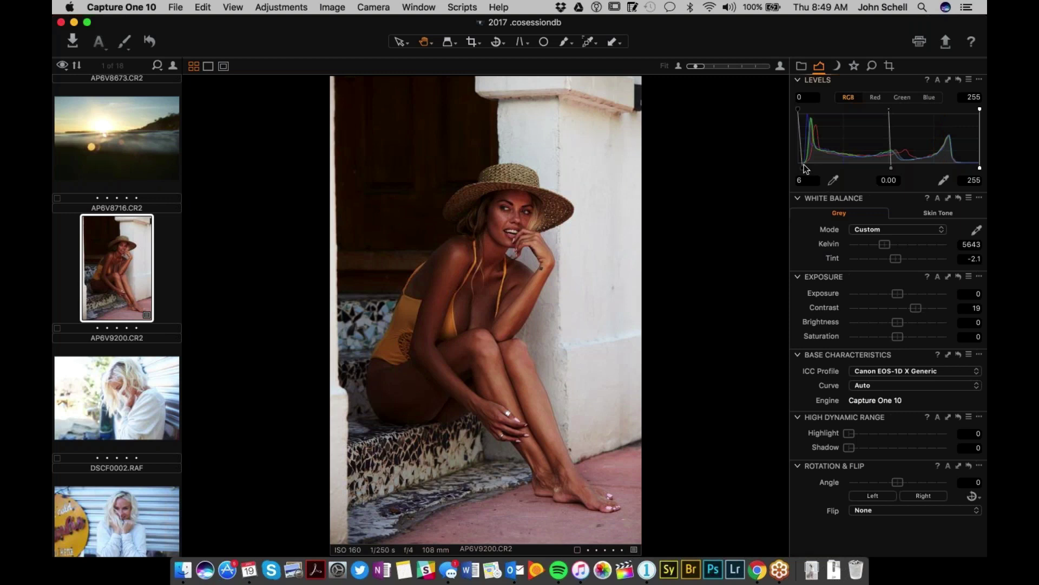
pyautogui.click(876, 232)
pyautogui.click(876, 238)
# Pick the skin's red range in the basic Color Editor for AP6V9200.CR2 and lower its saturation slightly.
pyautogui.click(836, 66)
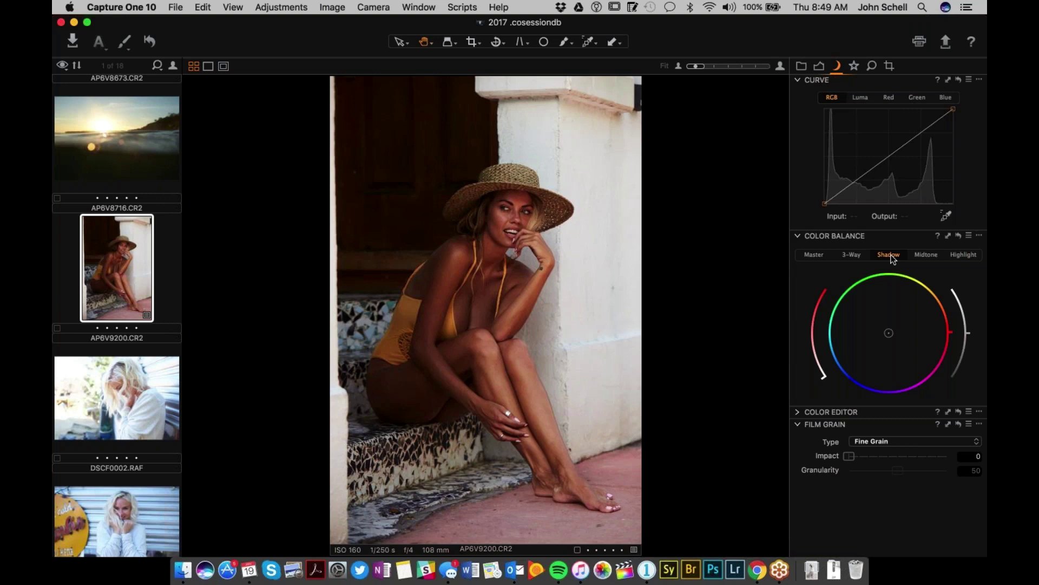
pyautogui.click(798, 415)
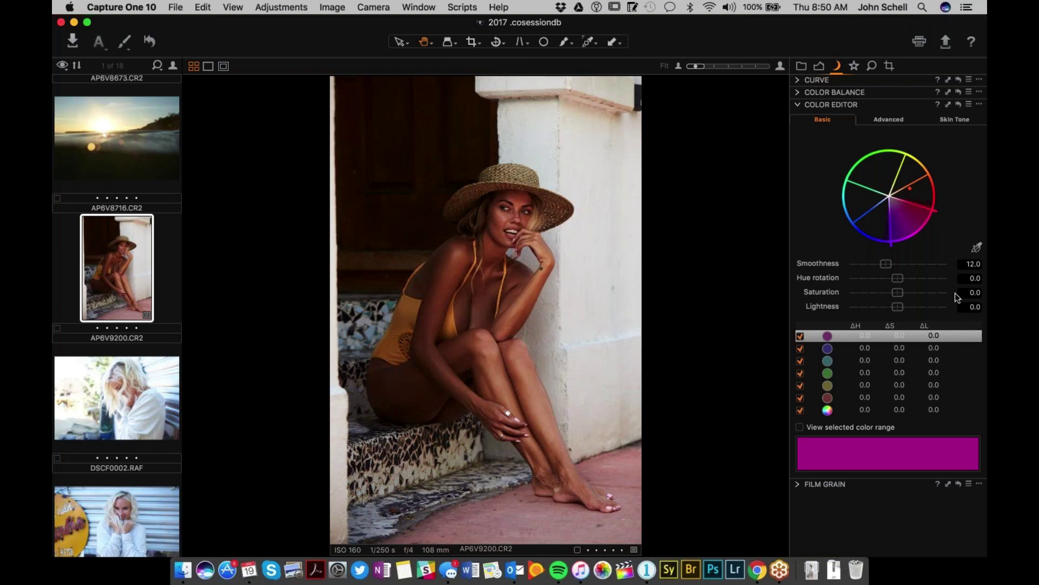
pyautogui.click(977, 248)
pyautogui.click(456, 263)
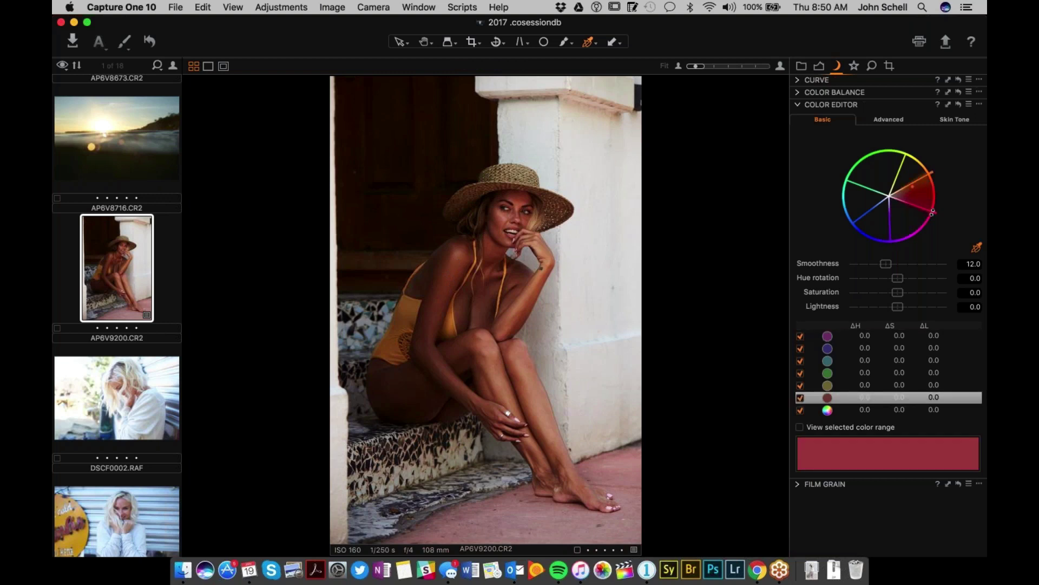
pyautogui.moveTo(901, 295)
pyautogui.mouseDown()
pyautogui.moveTo(888, 301)
pyautogui.moveTo(895, 297)
pyautogui.mouseUp()
# Adjust the shadow color balance of AP6V9200.CR2 slightly and look over the midtone and highlight color wheels.
pyautogui.click(798, 93)
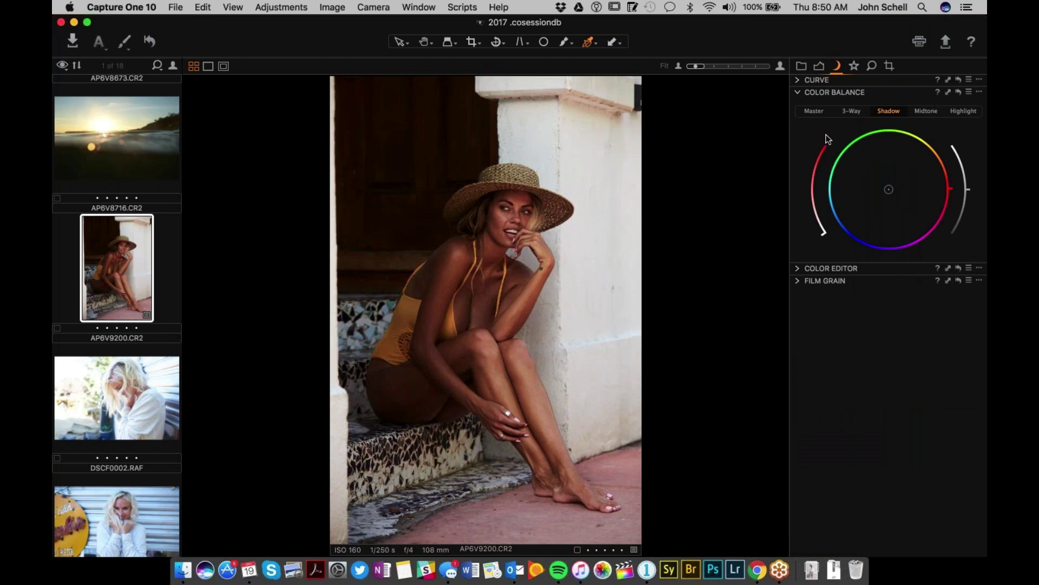
pyautogui.click(803, 82)
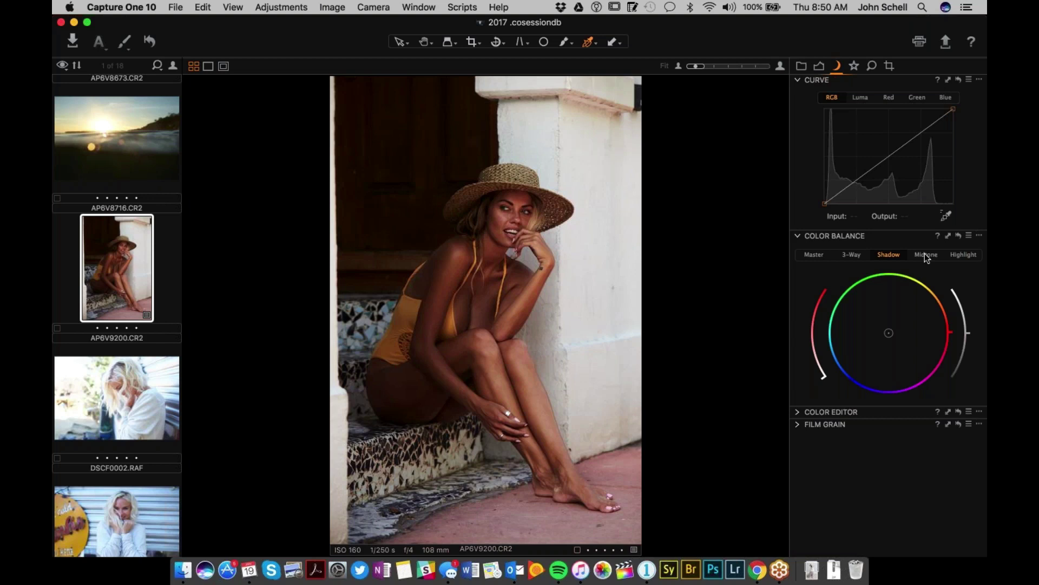
pyautogui.click(890, 254)
pyautogui.moveTo(821, 372); pyautogui.dragTo(817, 368)
pyautogui.click(923, 255)
pyautogui.click(964, 255)
pyautogui.click(927, 256)
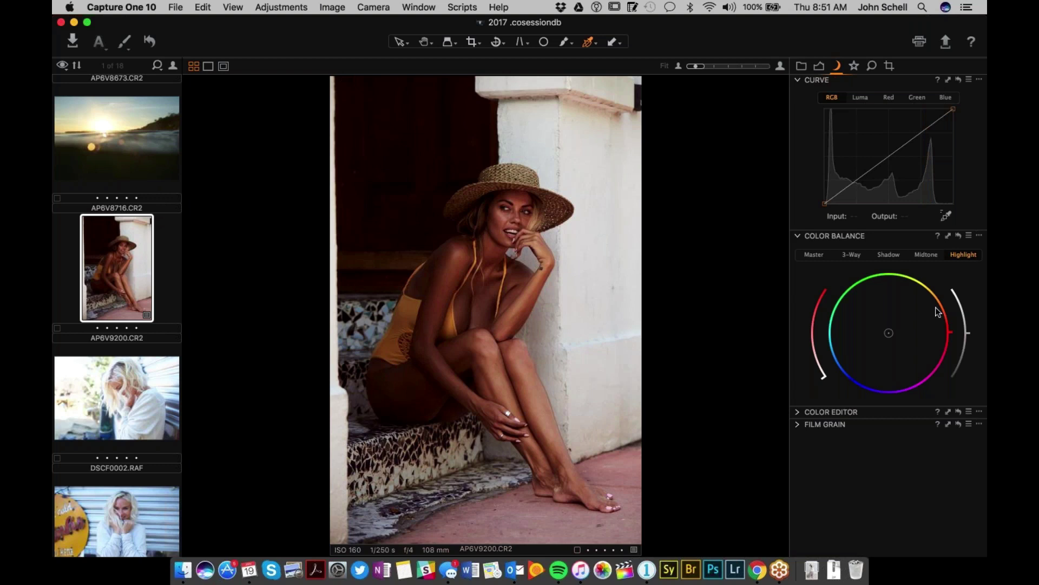
# Inspect the woman's face in AP6V9200.CR2 at 400% and return to the fitted view with the exposure tools shown.
pyautogui.click(819, 66)
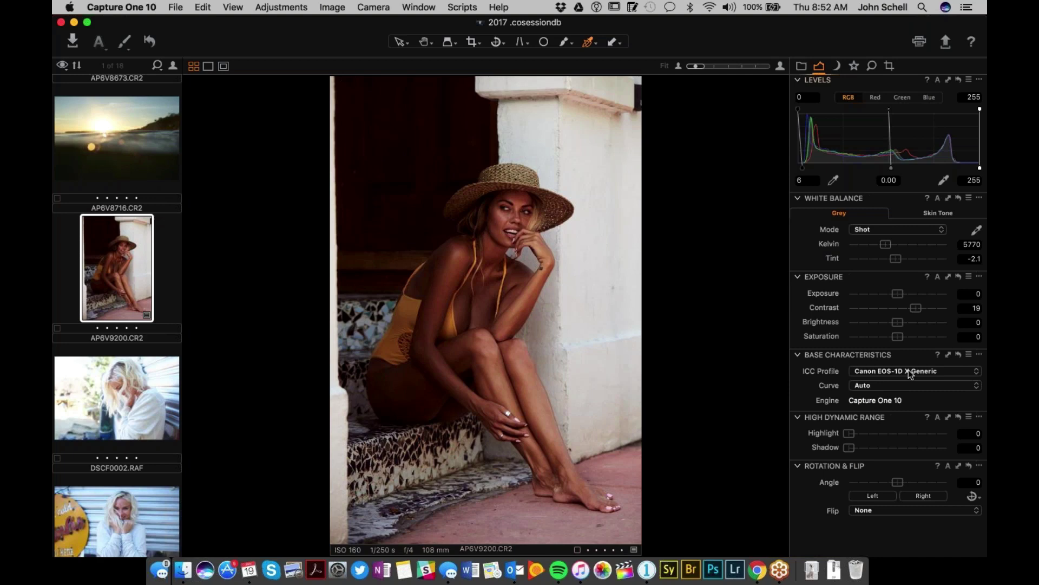
pyautogui.scroll(10, 501, 202)
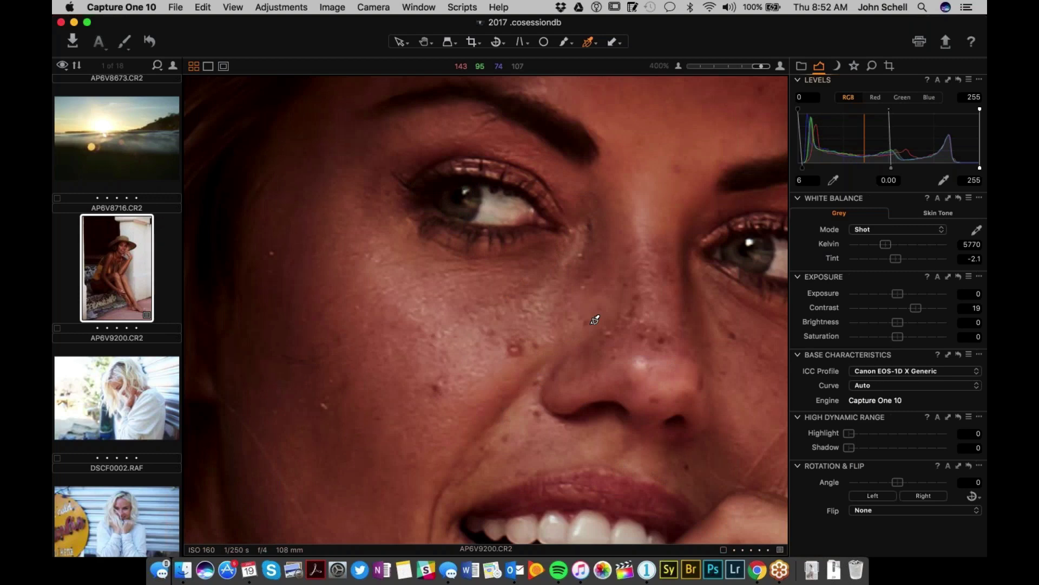
pyautogui.press('super+0')
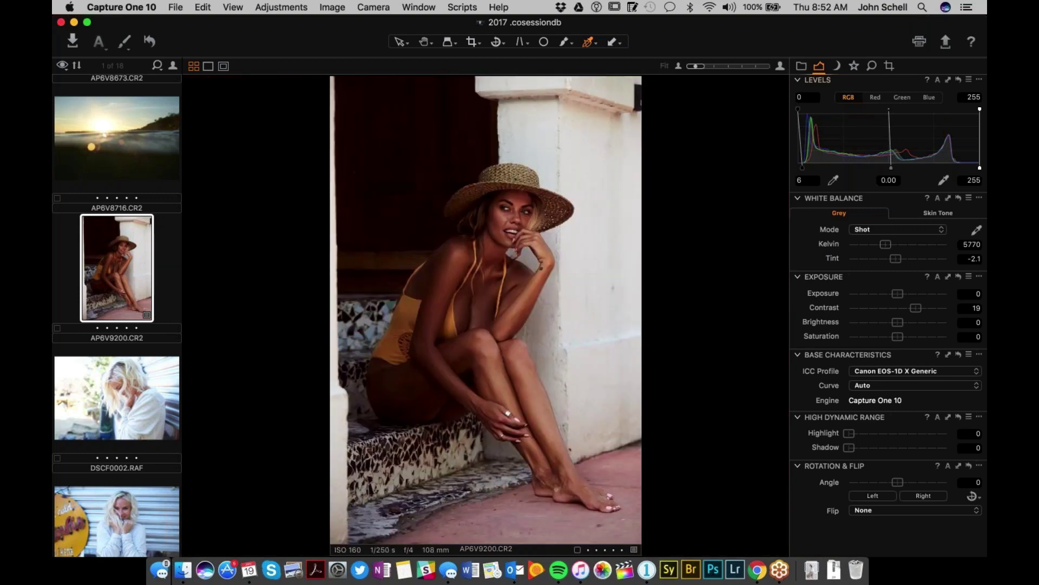
# Browse the neighbouring photos, display DSCF0019.RAF and view the session library, ending with the exposure tools shown.
pyautogui.click(779, 570)
pyautogui.click(99, 406)
pyautogui.press('Up')
pyautogui.click(145, 501)
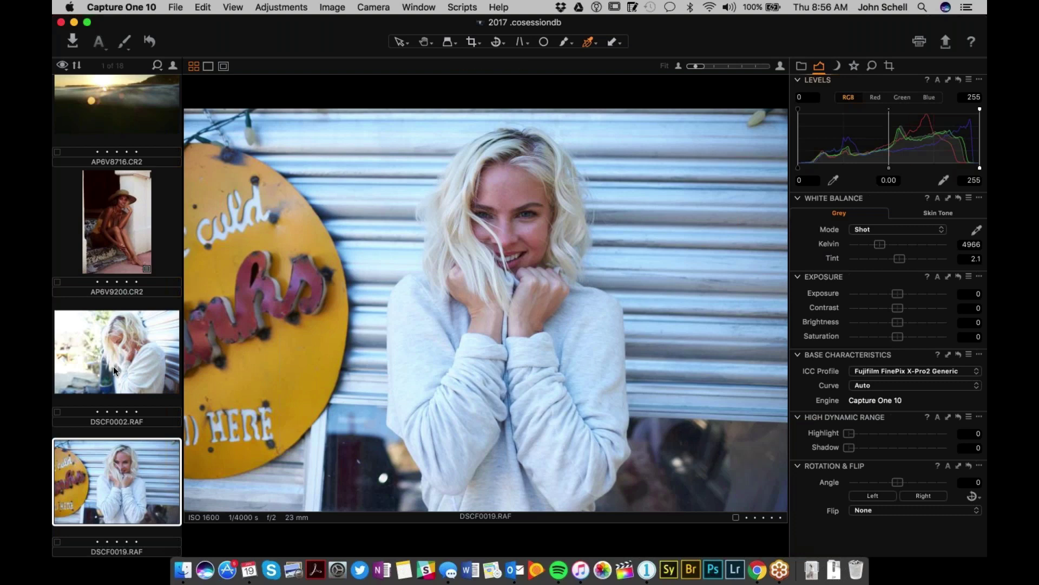
pyautogui.scroll(-5, 113, 366)
pyautogui.scroll(5, 113, 366)
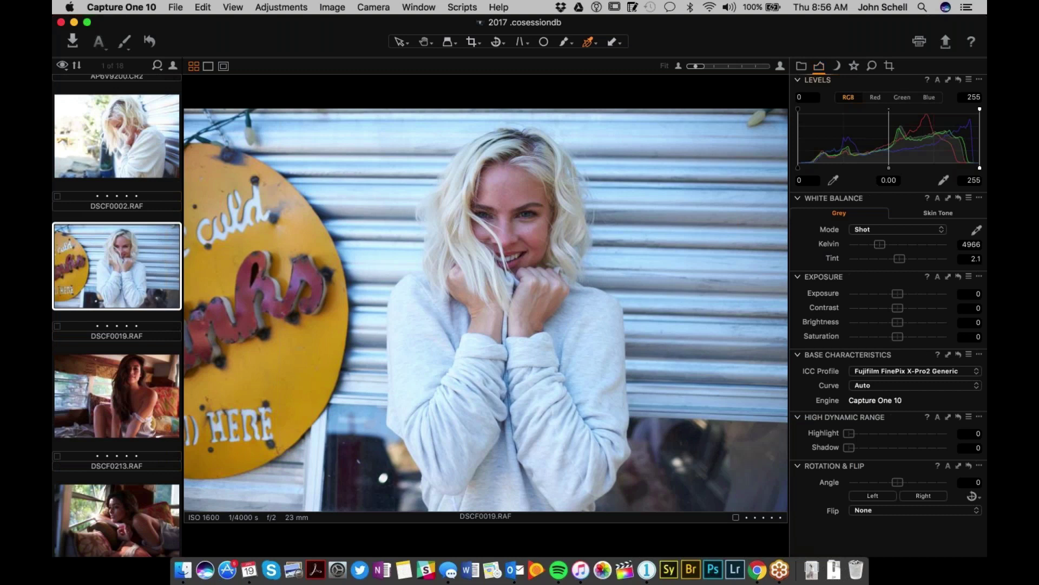
pyautogui.press('alt+super+1')
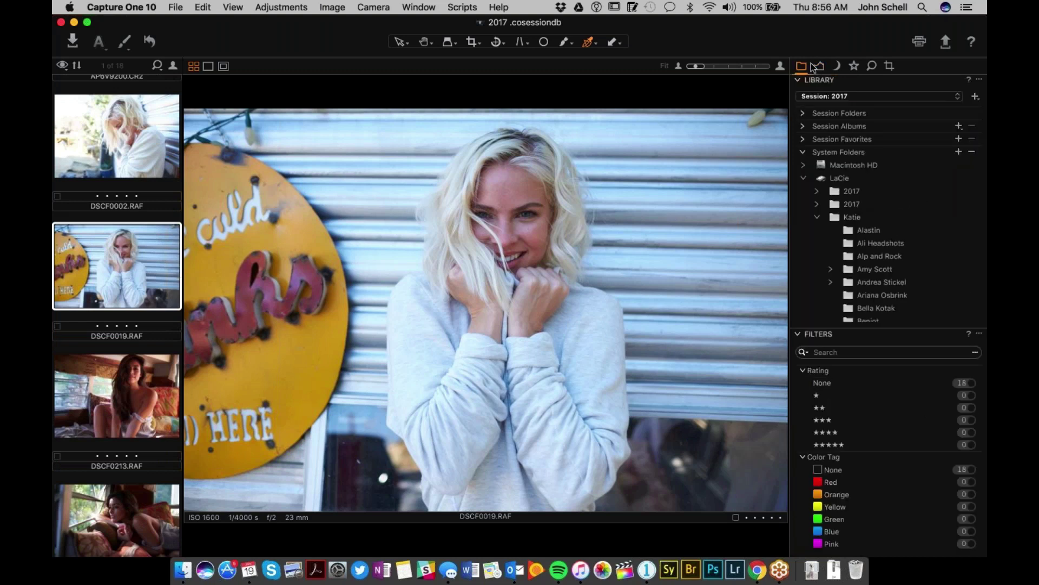
pyautogui.click(819, 66)
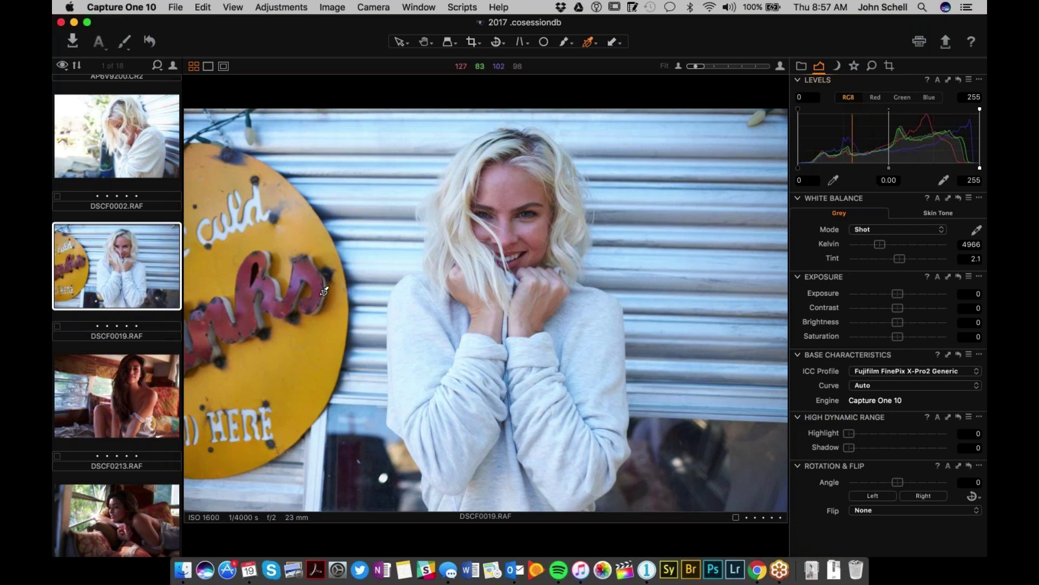
# View DSCF0213.RAF and the ocean photos AP6V8585.CR2, AP6V8673.CR2 and AP6V8716.CR2, and display the couple's portrait DSCF2100.RAF.
pyautogui.click(162, 387)
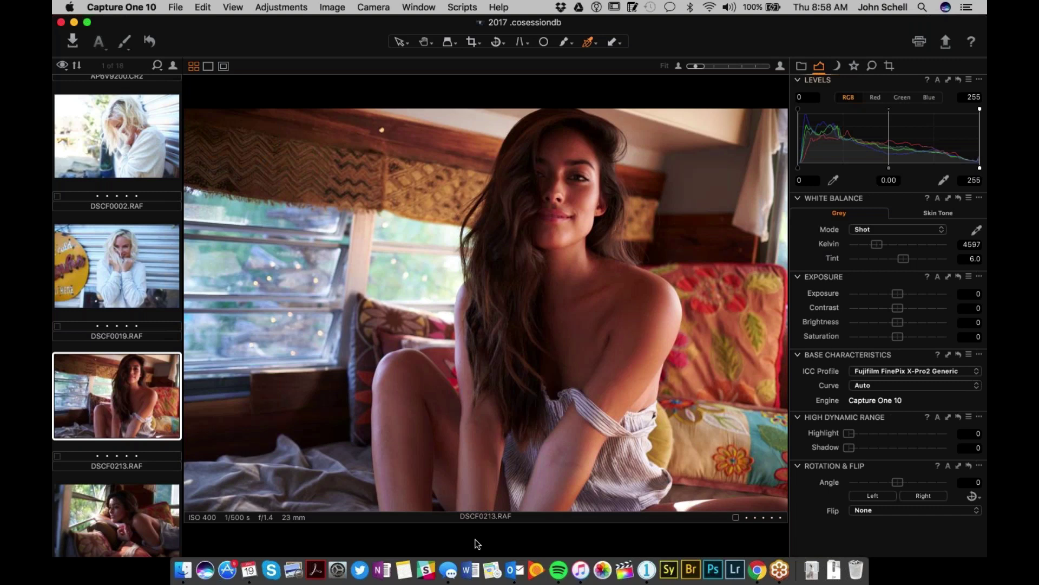
pyautogui.scroll(10, 113, 107)
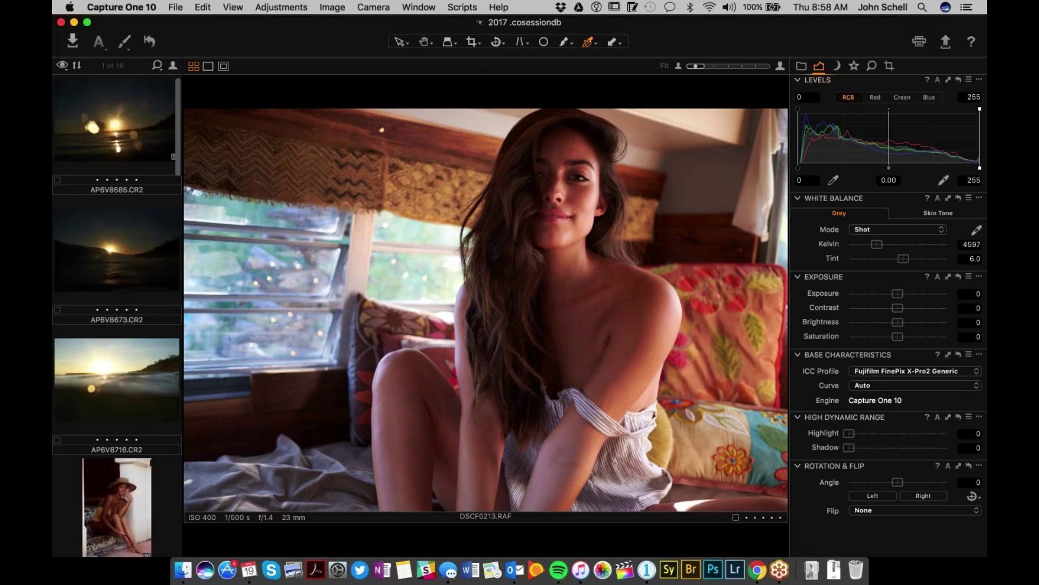
pyautogui.click(109, 209)
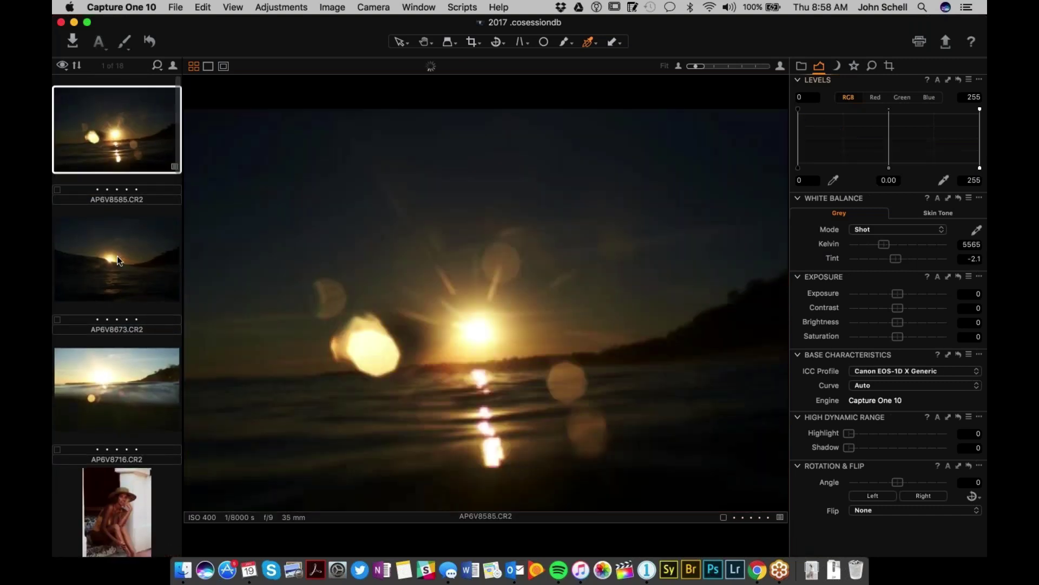
pyautogui.click(117, 256)
pyautogui.click(109, 387)
pyautogui.scroll(-15, 110, 388)
pyautogui.scroll(5, 123, 390)
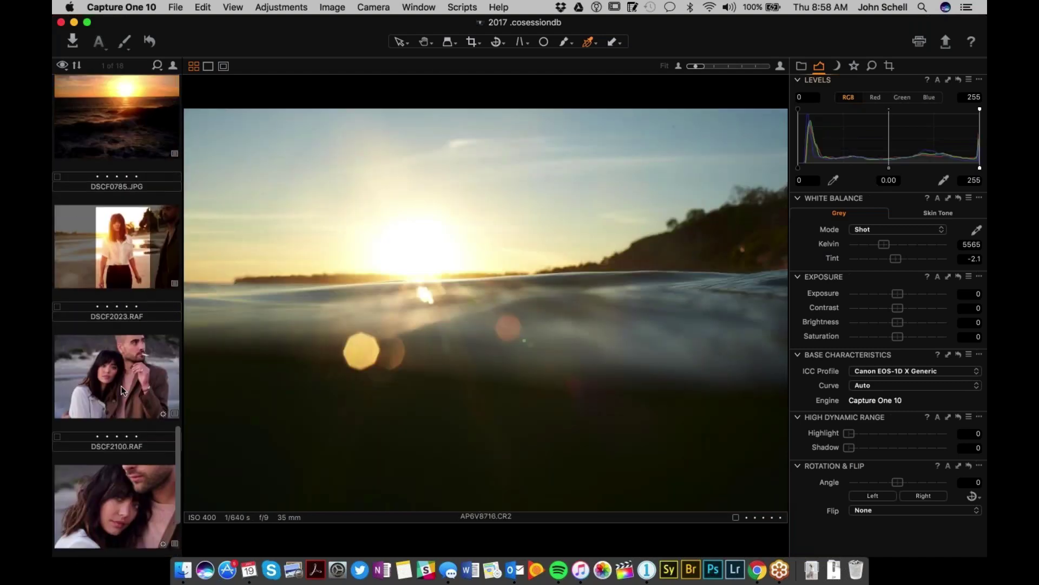
pyautogui.click(123, 390)
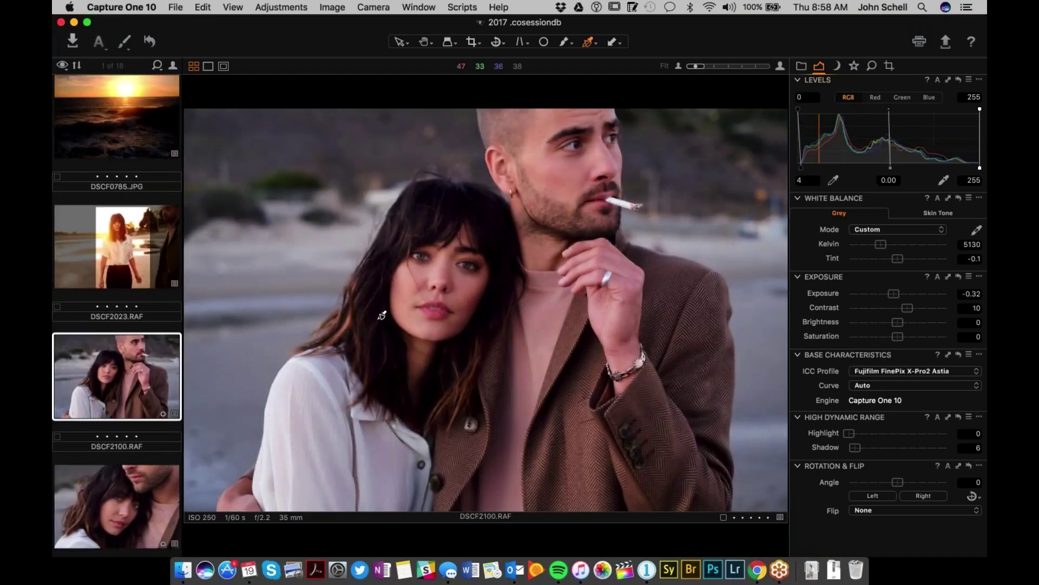
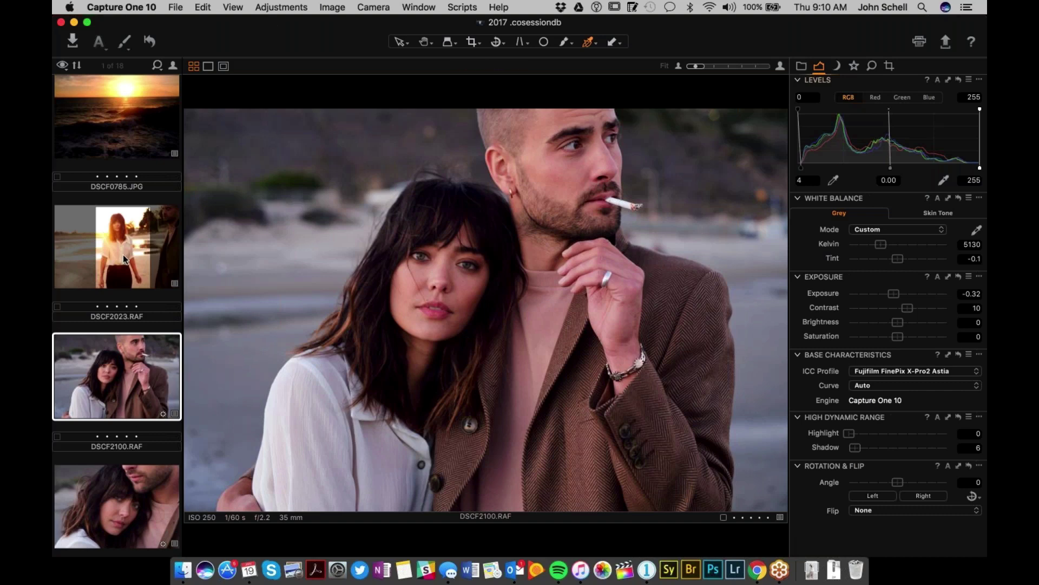
# View the sunset DSCF0785.JPG and the beach portrait DSCF2023.RAF, and look through the session's other thumbnails around DSCF0277.RAF.
pyautogui.click(124, 127)
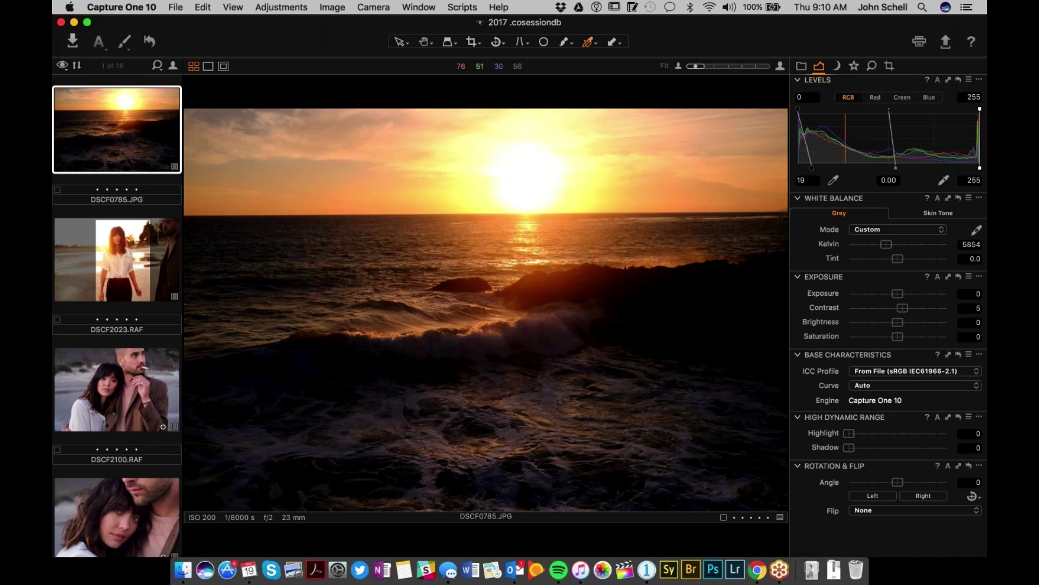
pyautogui.click(130, 261)
pyautogui.scroll(-10, 127, 181)
pyautogui.scroll(-10, 125, 180)
pyautogui.scroll(10, 126, 181)
pyautogui.scroll(-2, 129, 267)
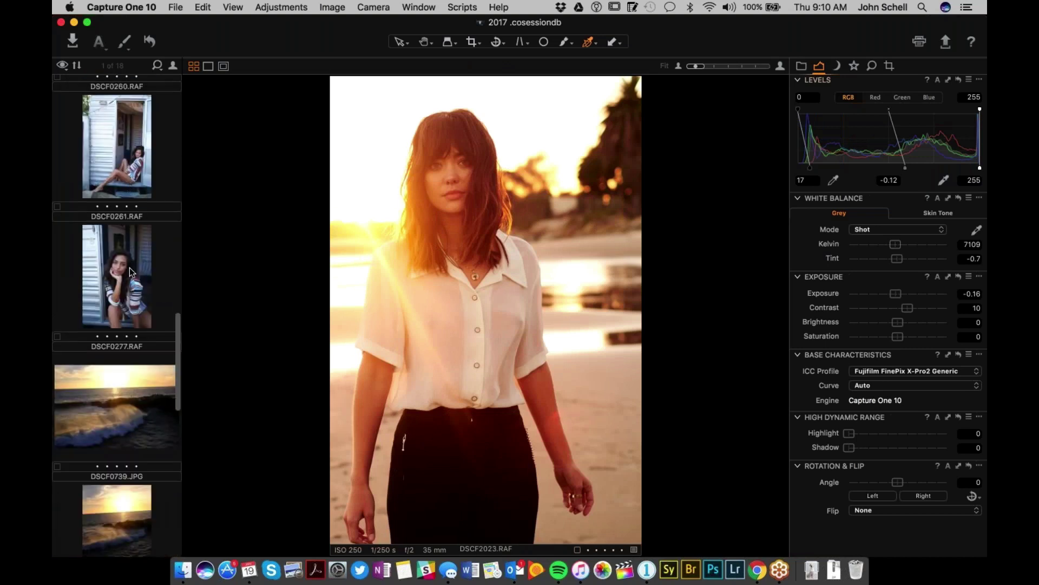